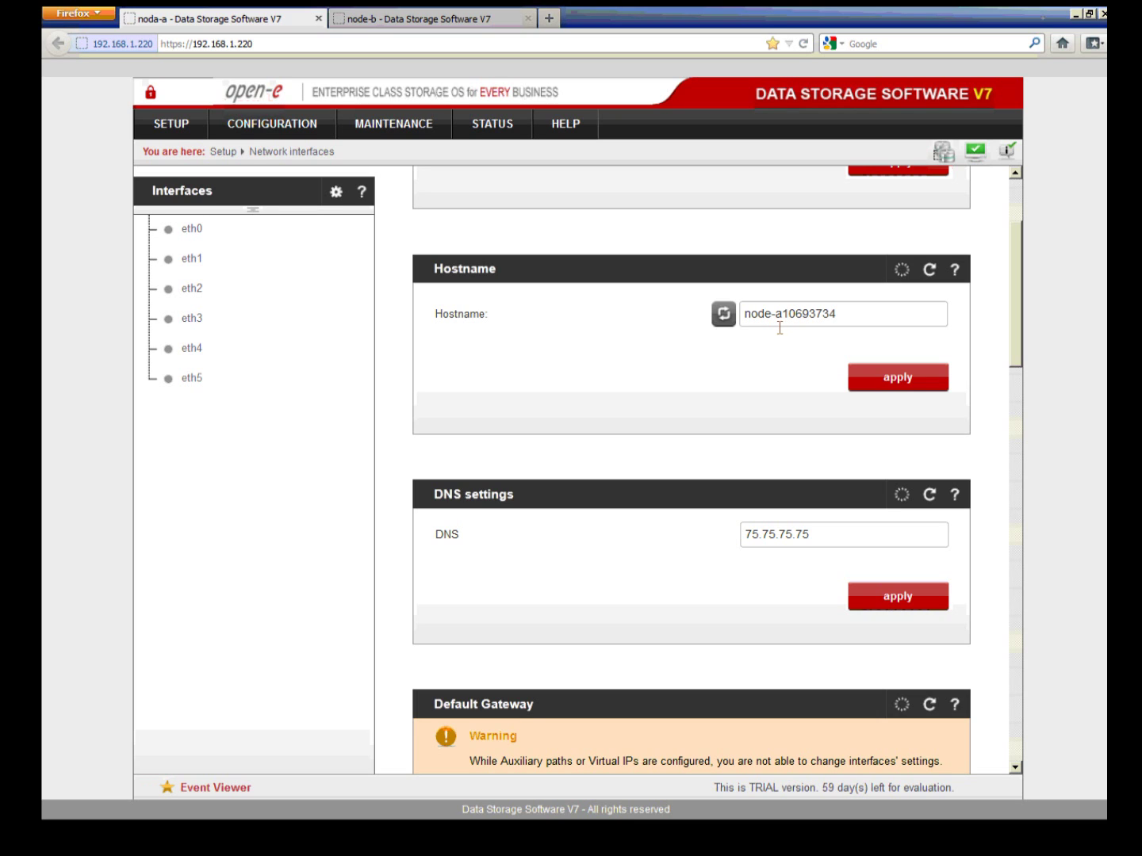
Step: On node-b, open the Volume groups page showing vg00 with units S002 and S000
click(486, 20)
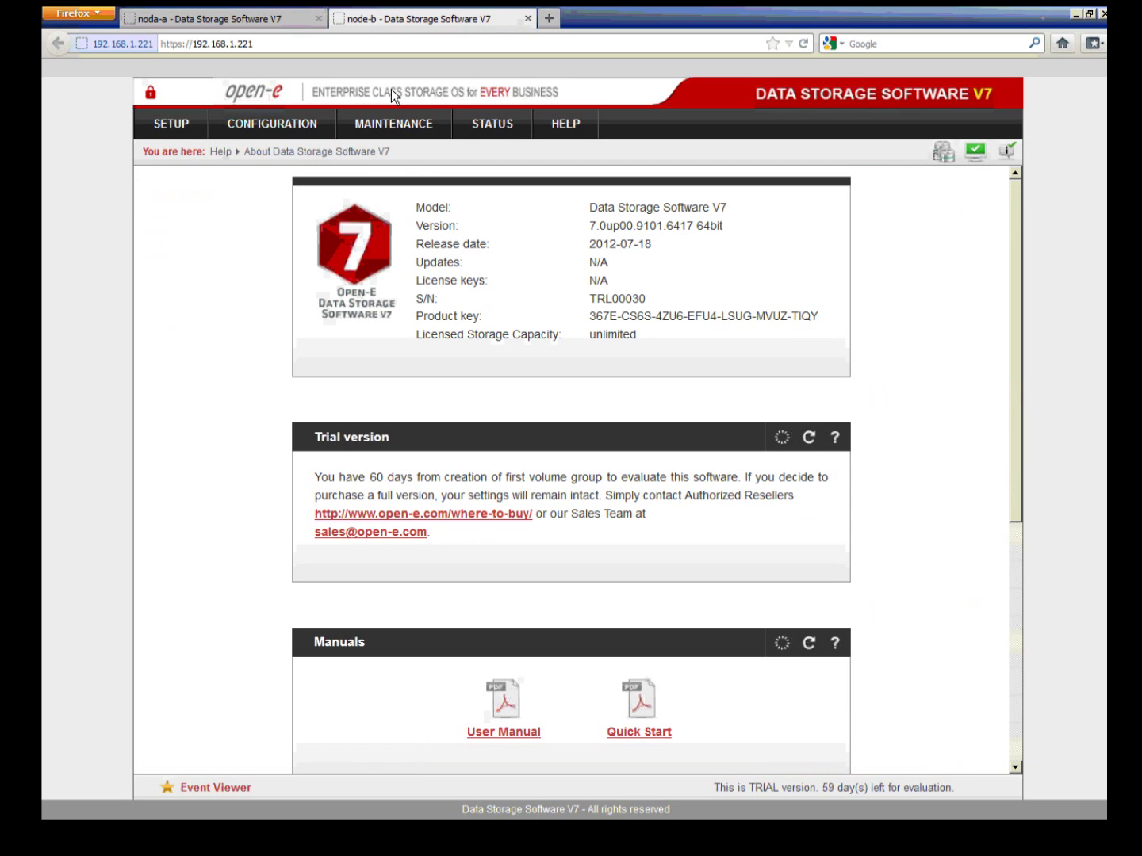
click(324, 126)
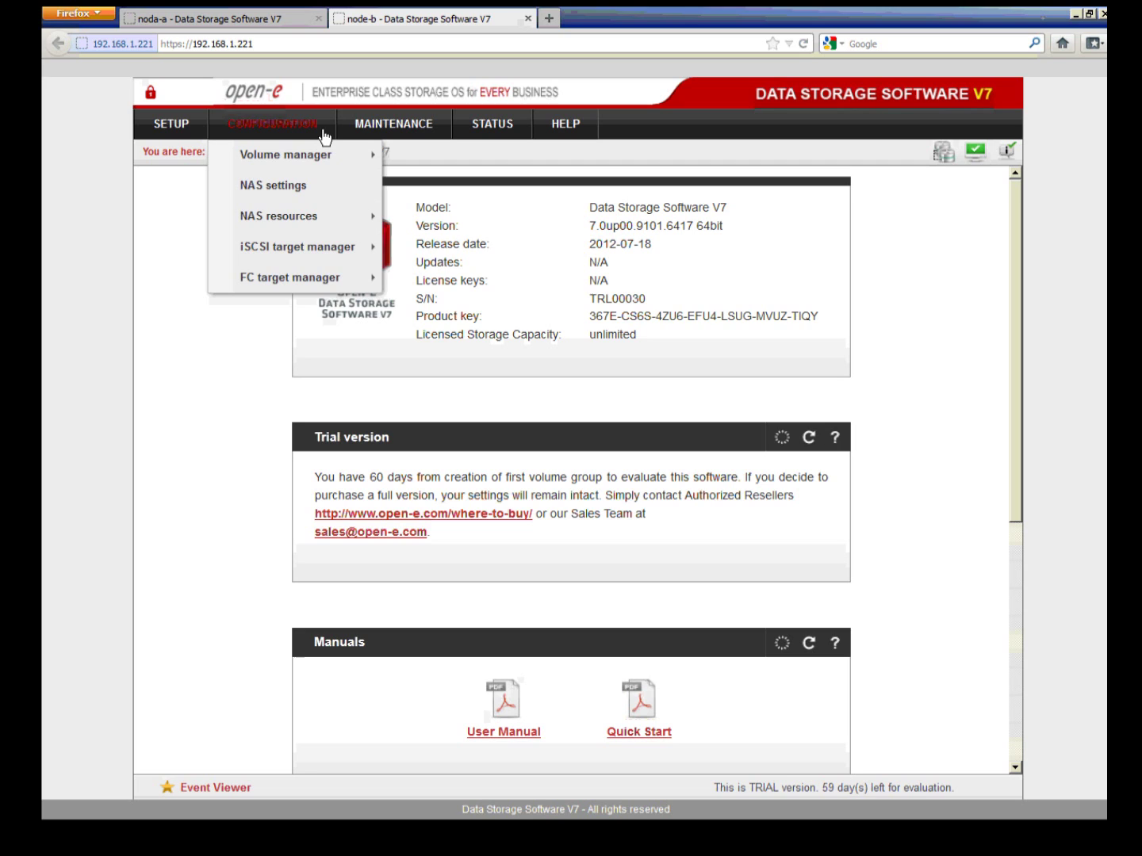
mouse_move(336, 150)
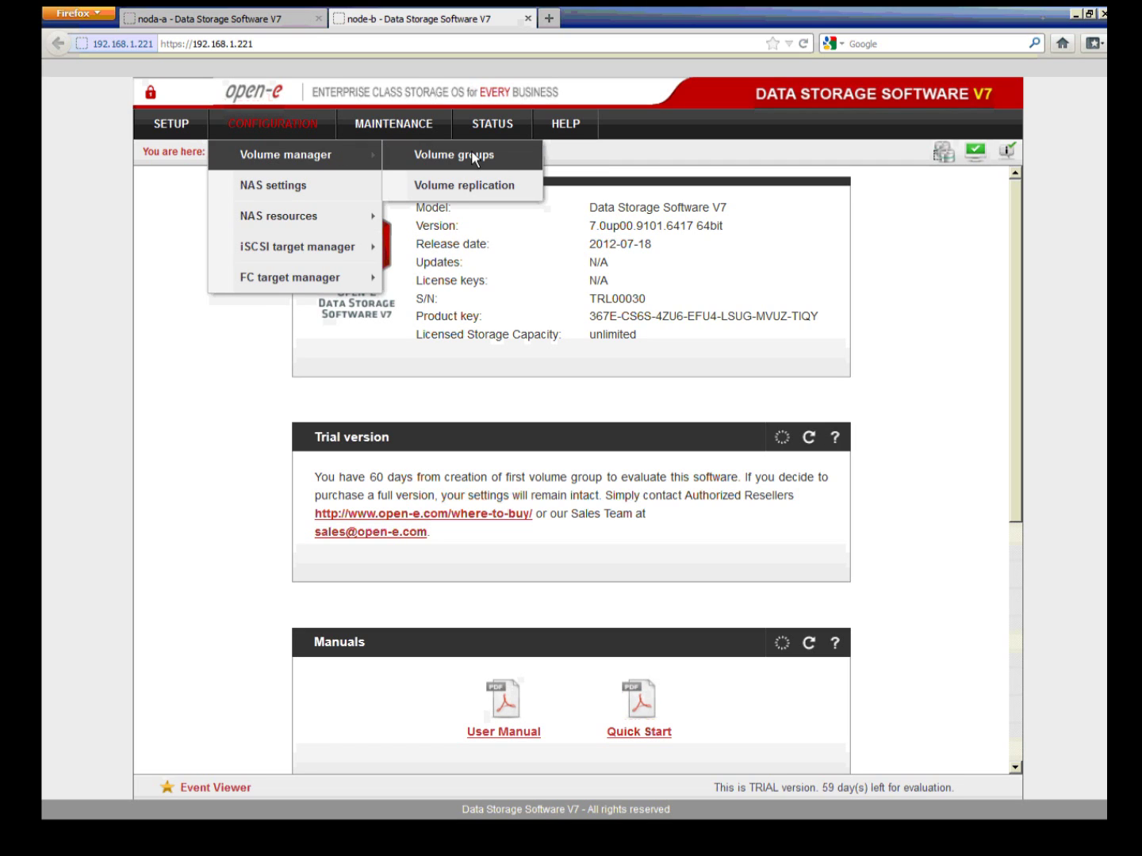
click(506, 155)
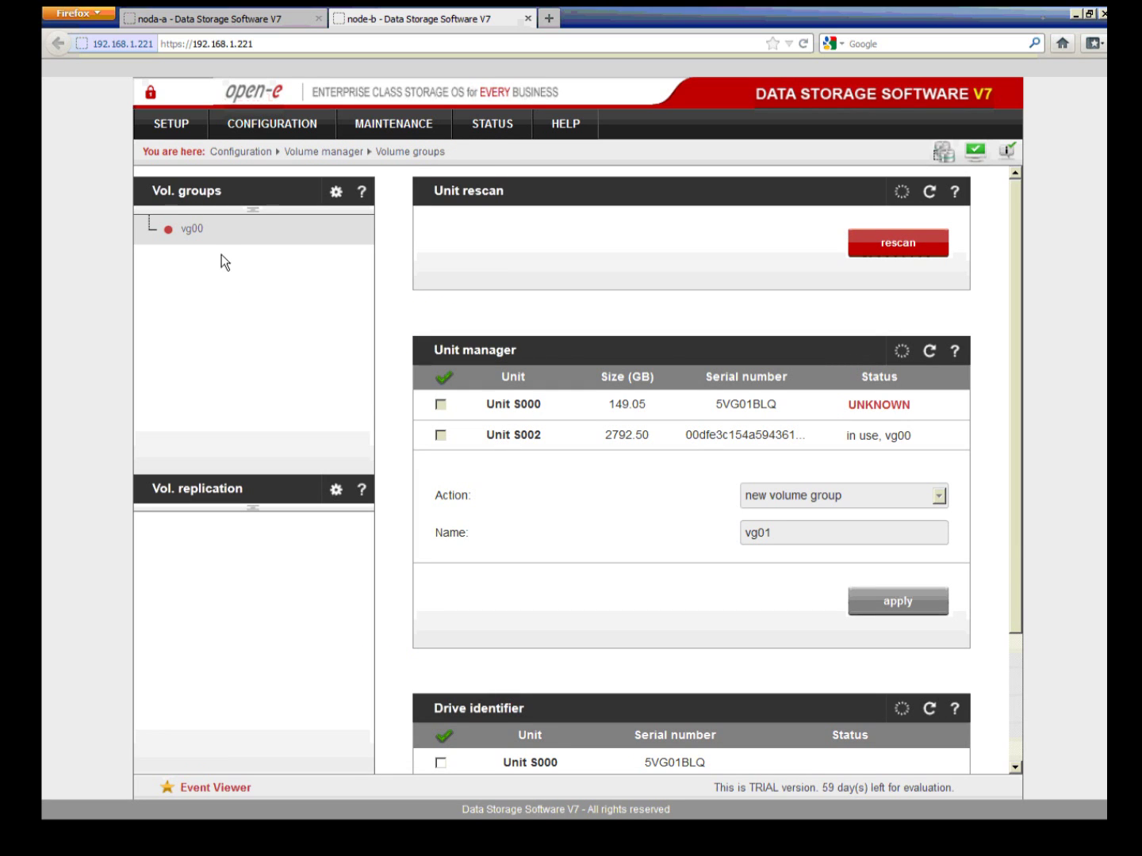
Step: Open node-b's vg00 to list its 50 GB replicated iSCSI volumes lv0000 and lv0001
click(183, 235)
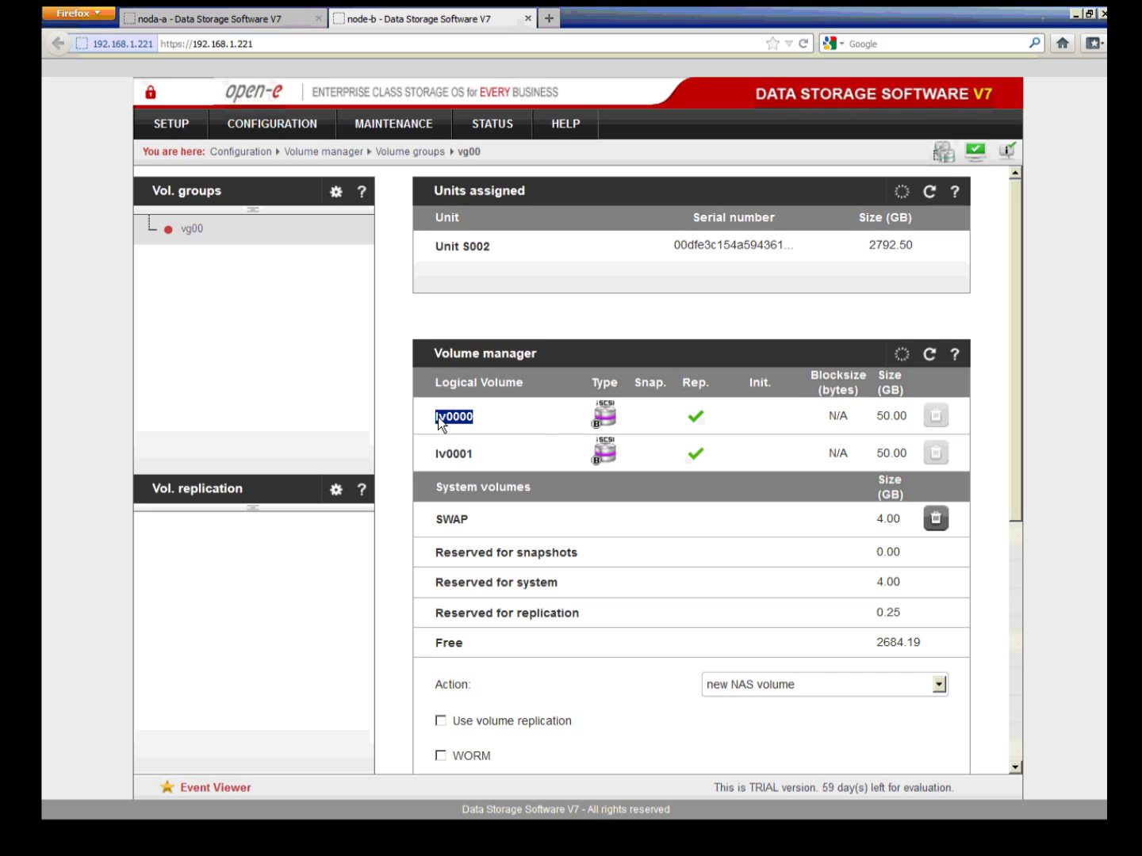
Step: Switch to node-a and open its Volume groups page
click(295, 25)
mouse_move(321, 125)
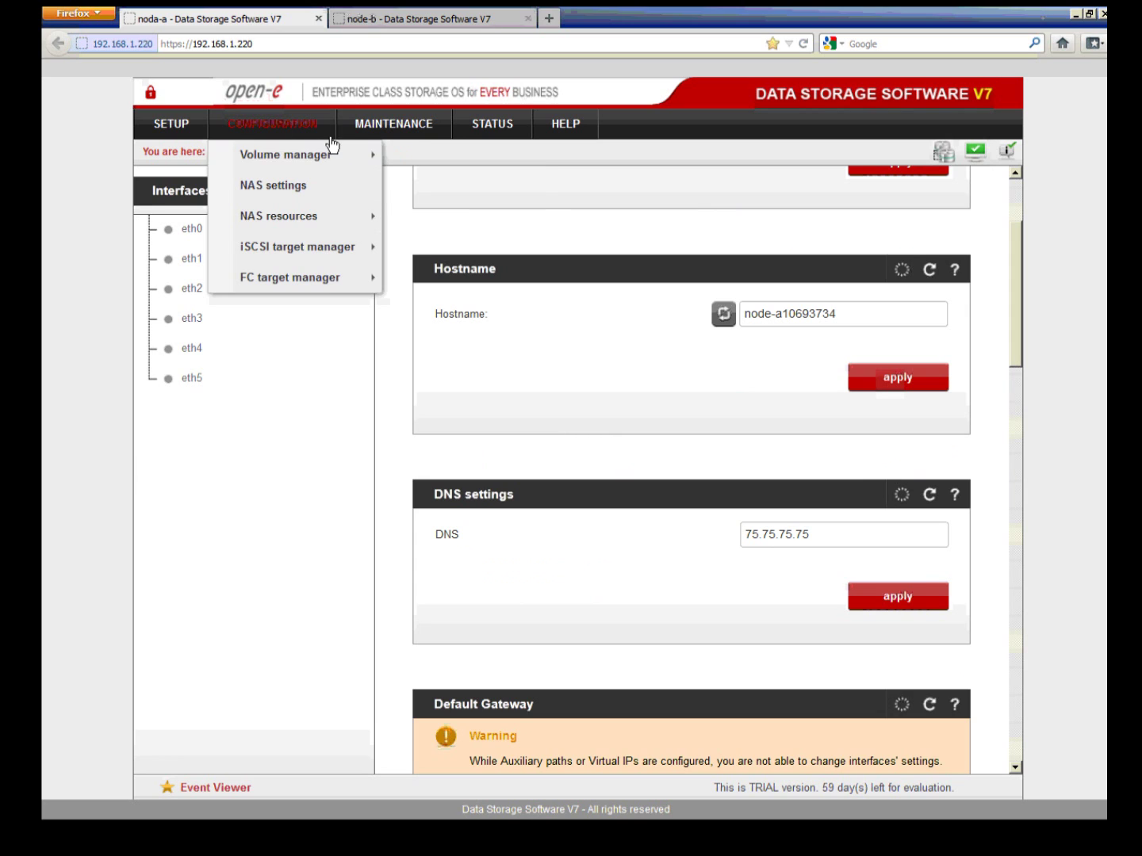
mouse_move(343, 156)
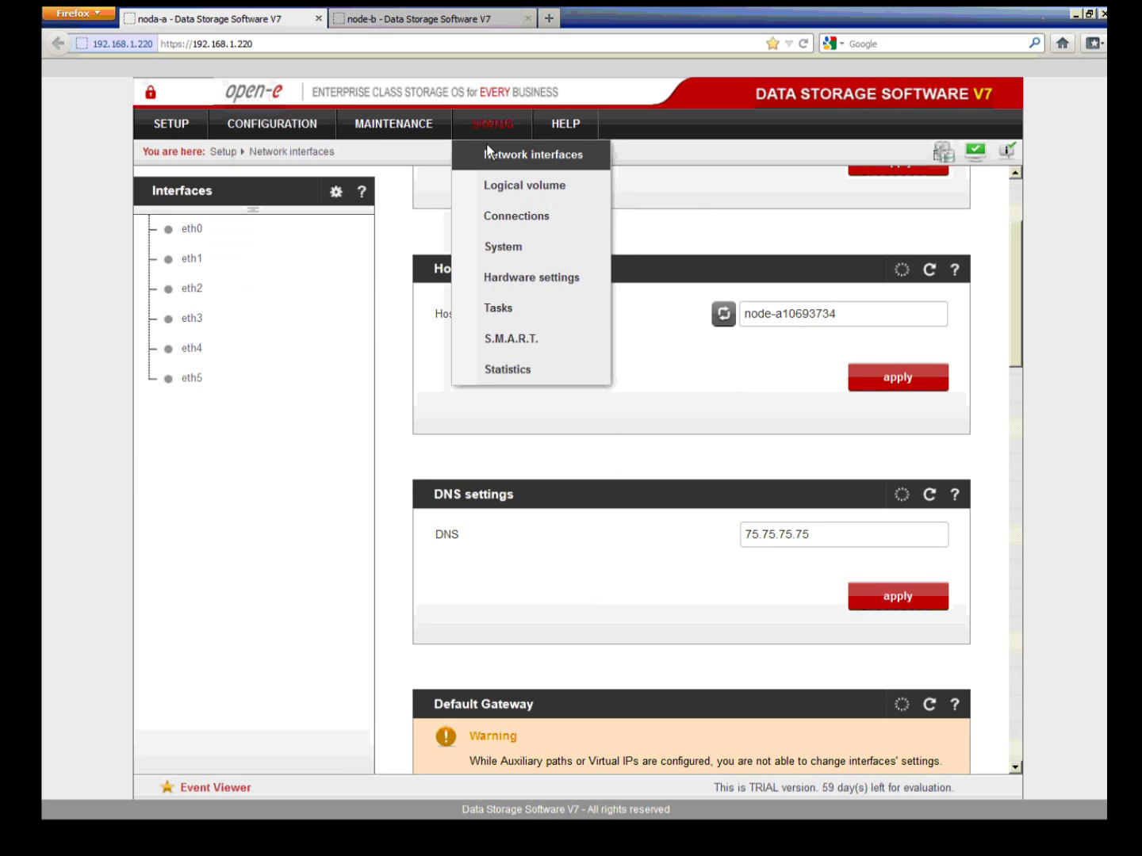
click(418, 163)
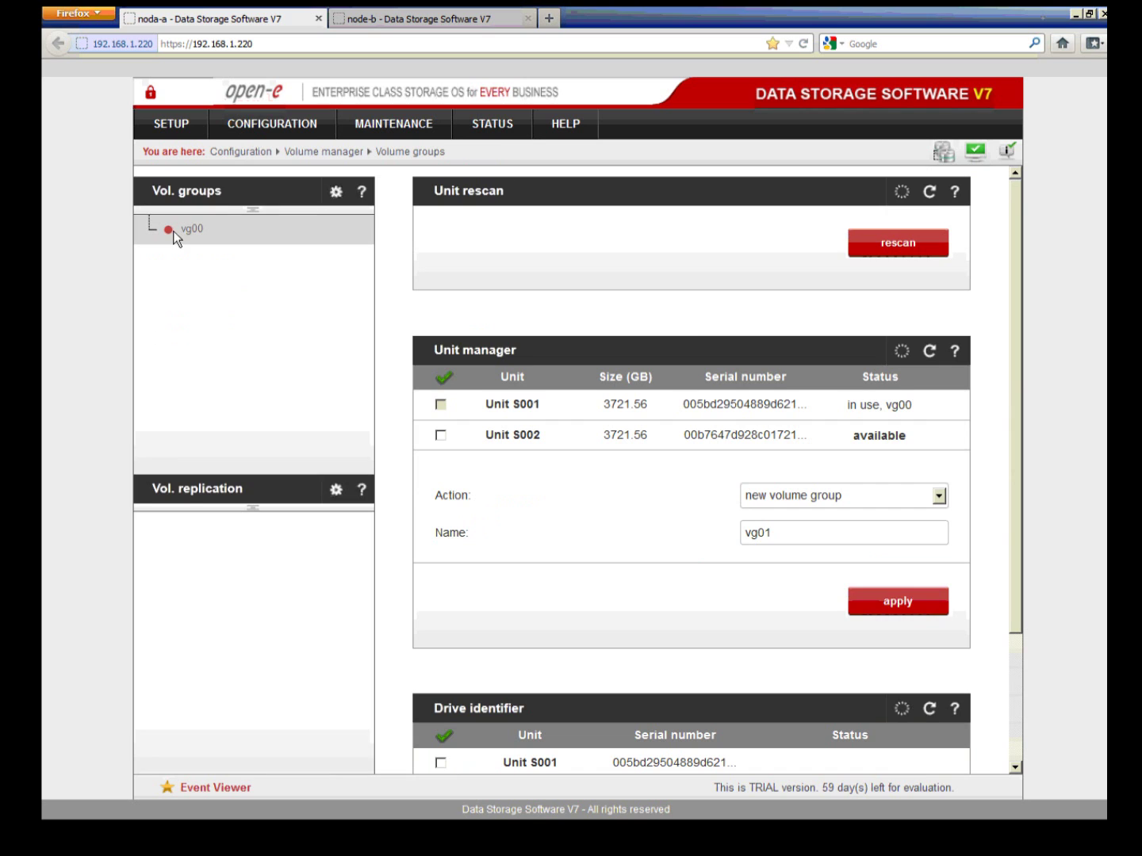
Step: Open node-a's vg00 details, showing lv0000 and 3663.38 GB free, and the Action list
click(184, 229)
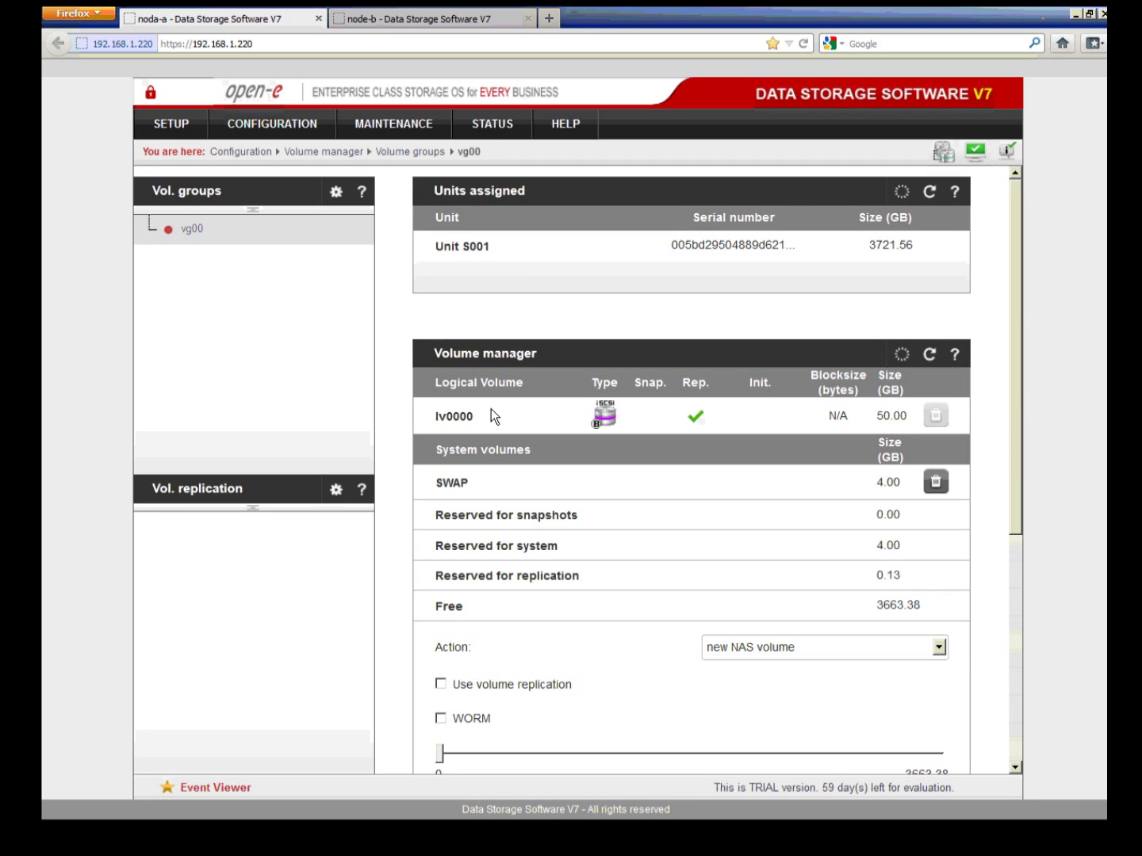
drag(1018, 493, 1019, 506)
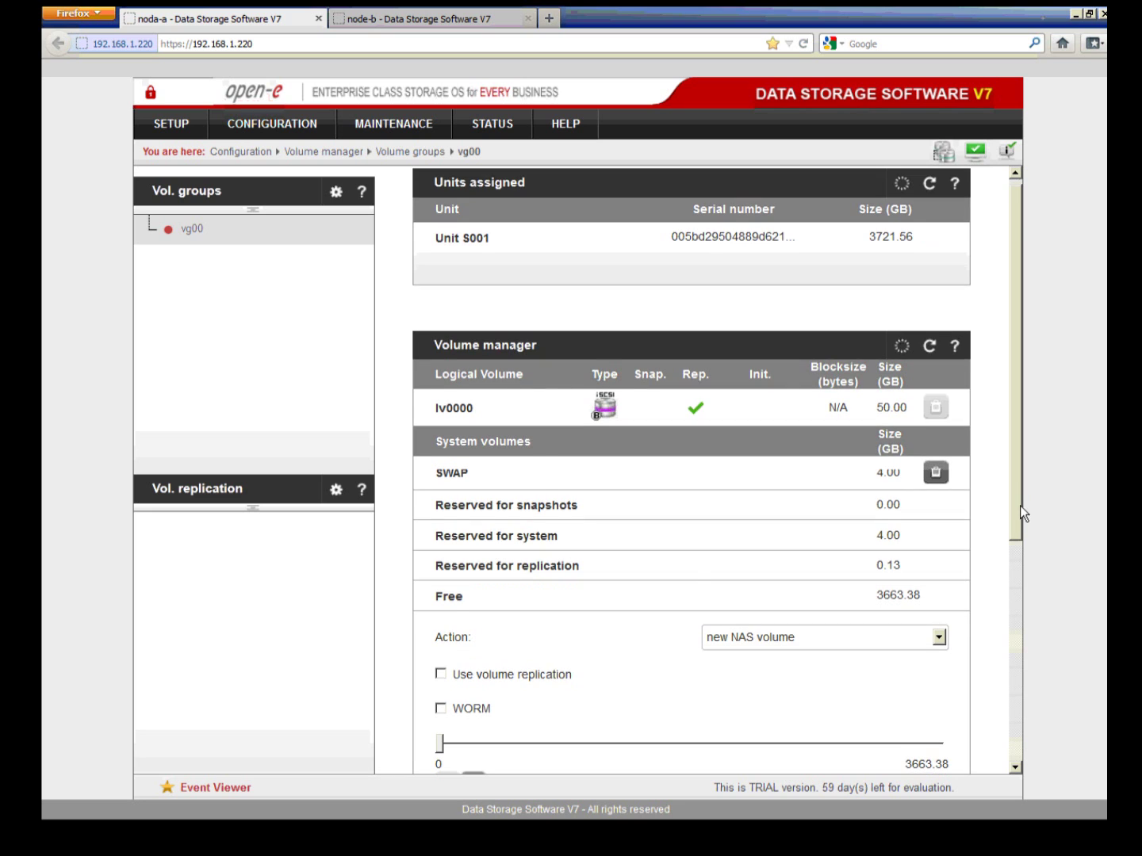
scroll(1009, 545, down, 2)
click(940, 550)
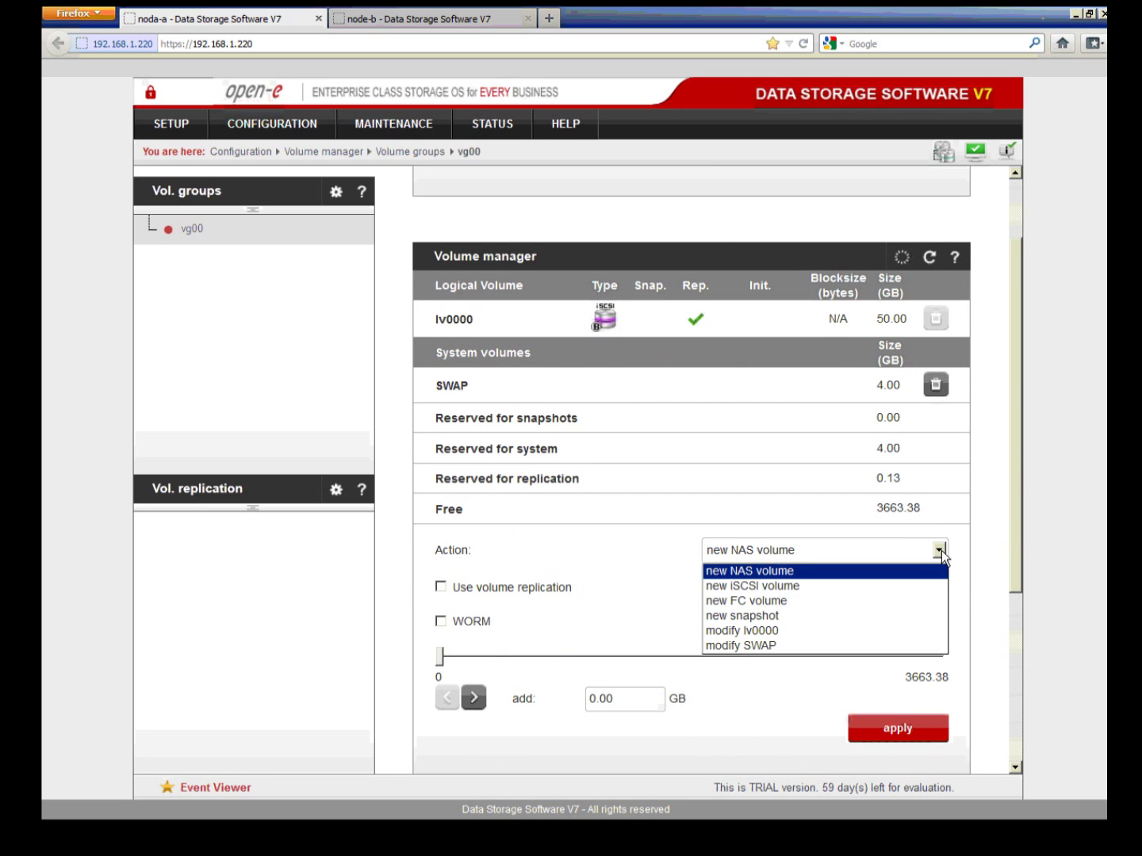
Step: Create a new 50 GB iSCSI volume on node-a, just the volume, with replication enabled
click(819, 588)
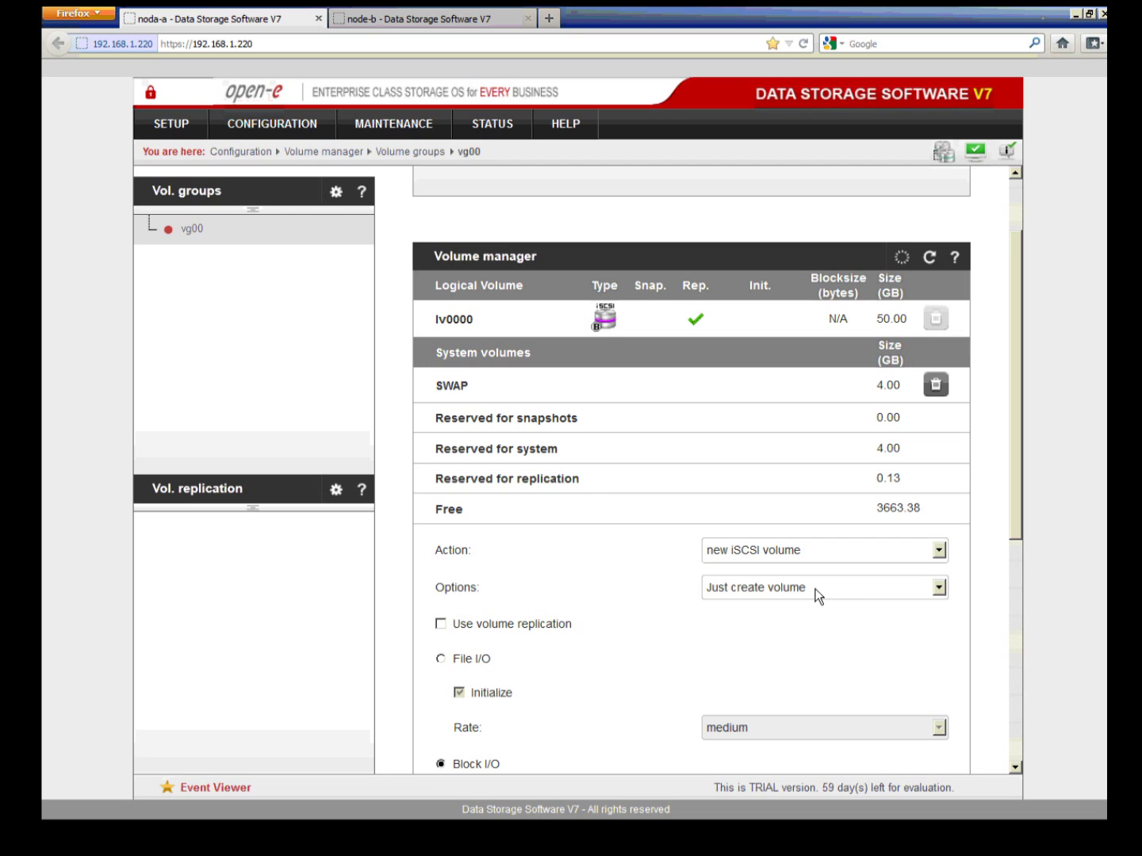
scroll(816, 597, down, 1)
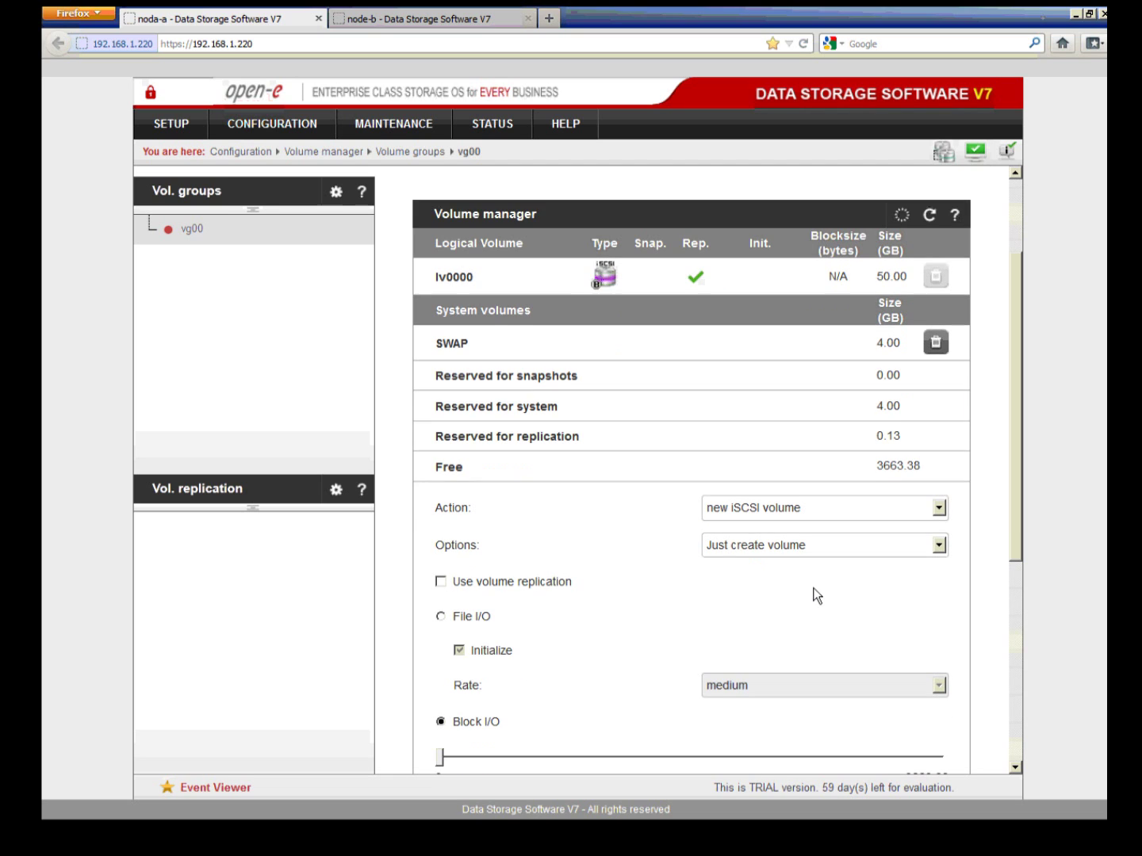
scroll(817, 596, down, 2)
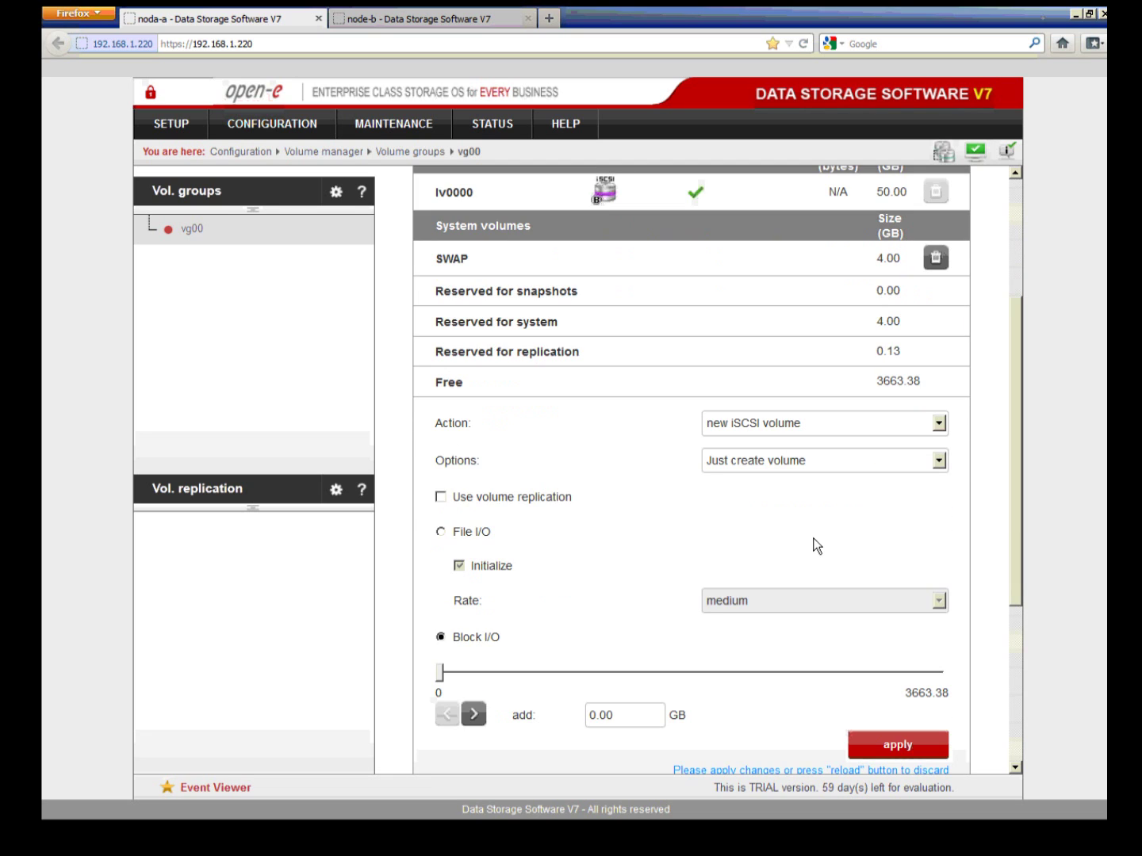
click(816, 461)
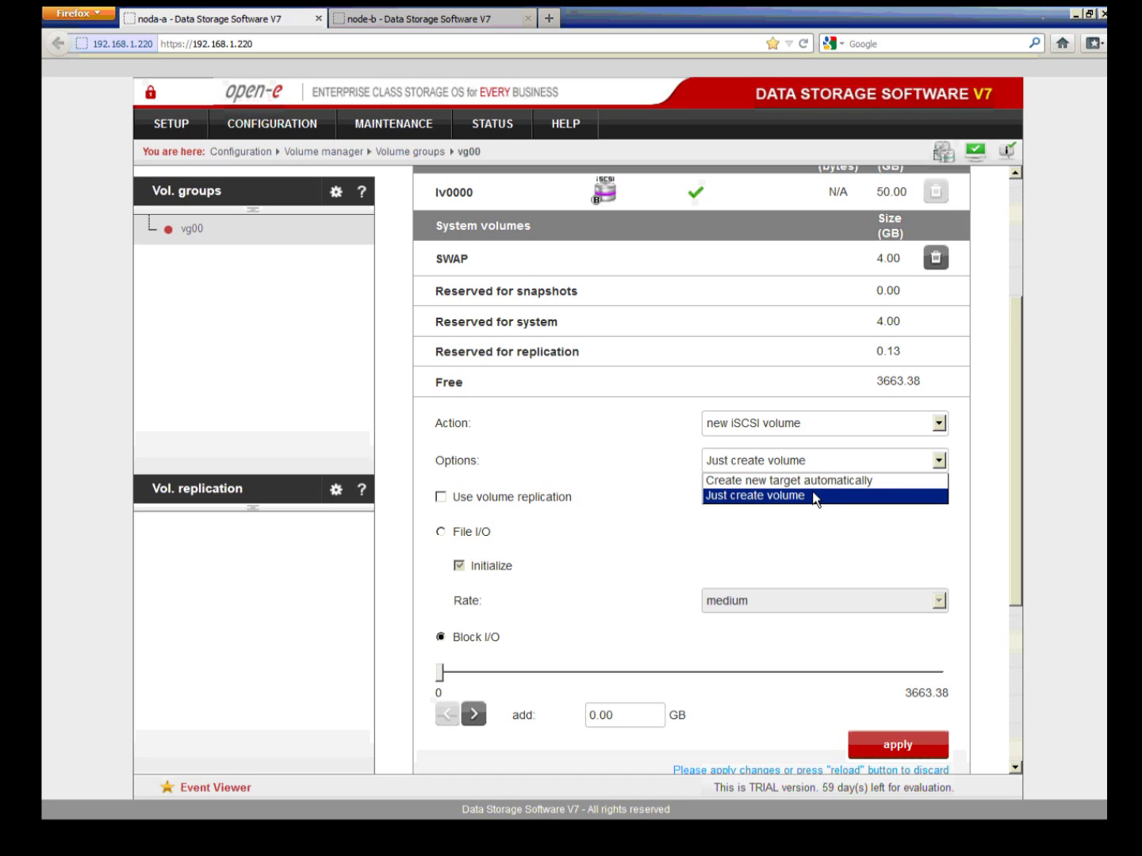
click(816, 496)
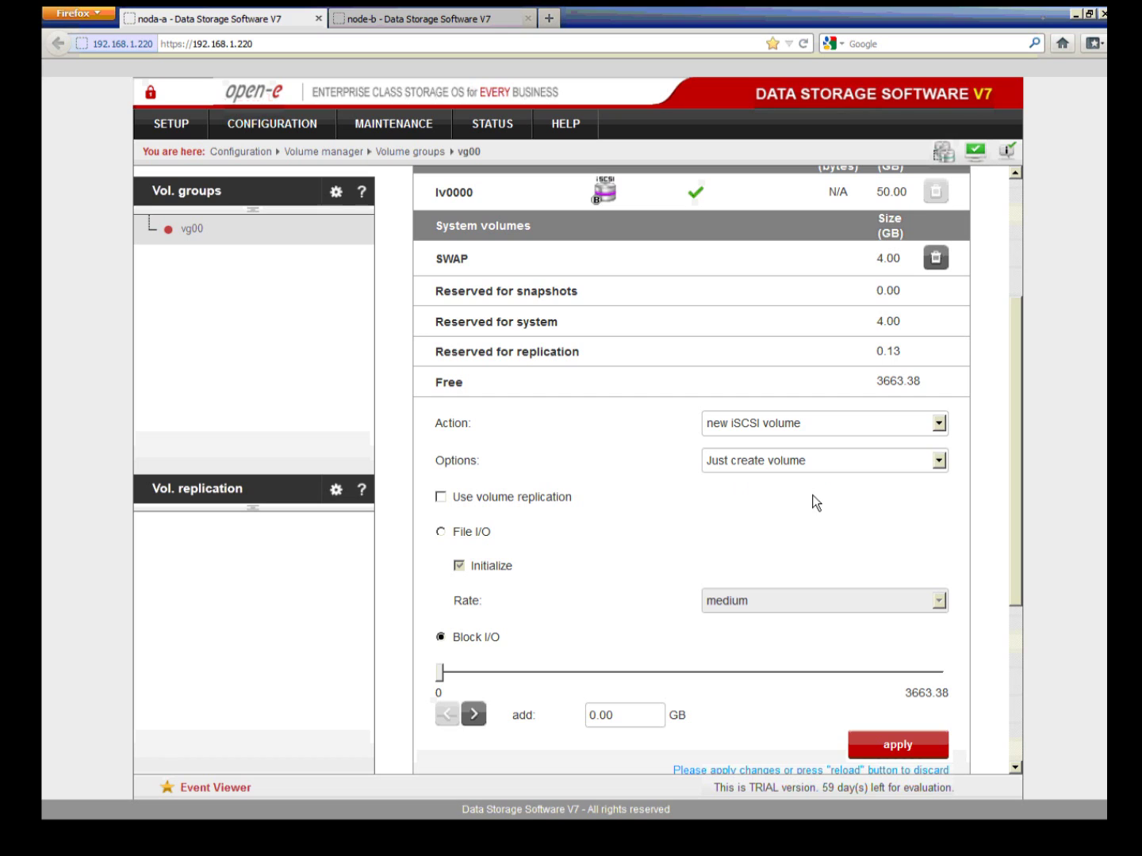
click(520, 500)
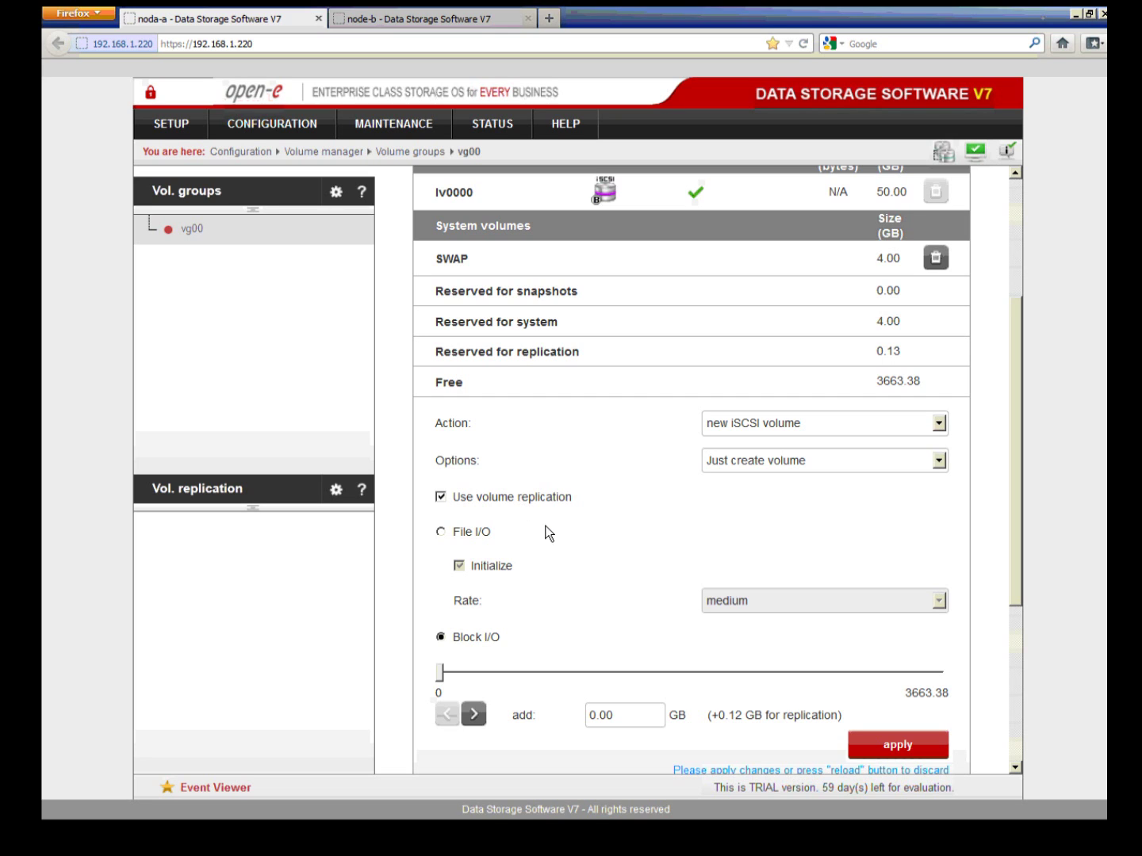
click(625, 724)
text(50)
click(842, 738)
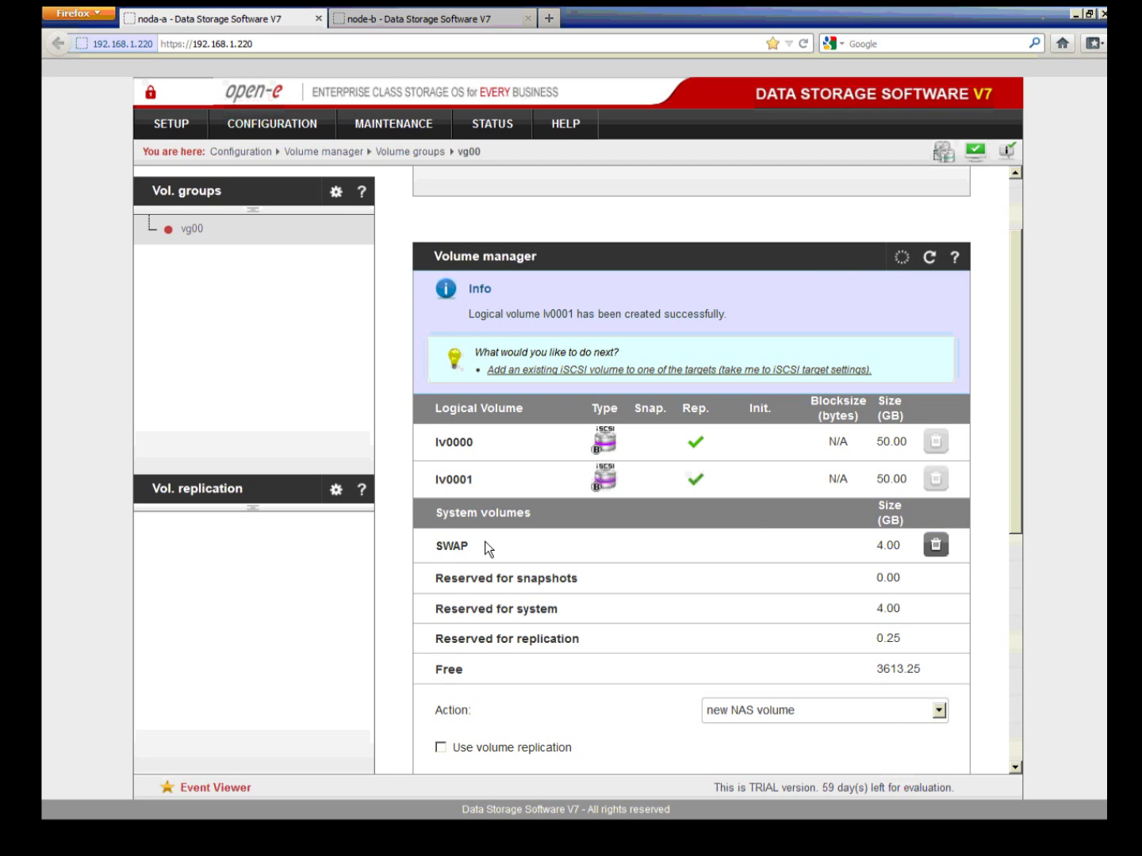
Step: Make node-a's lv0001 a replication destination, keeping lv0000 as source, then go to node-b
click(239, 492)
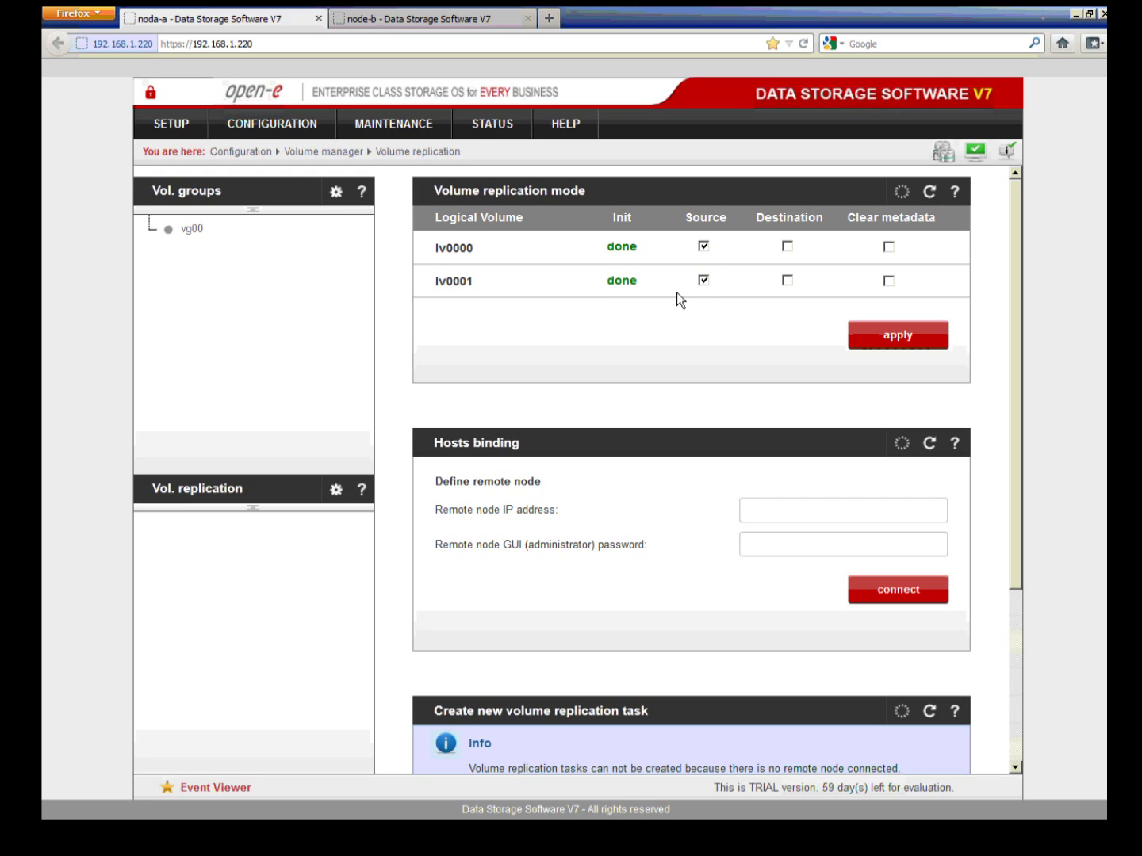
click(788, 282)
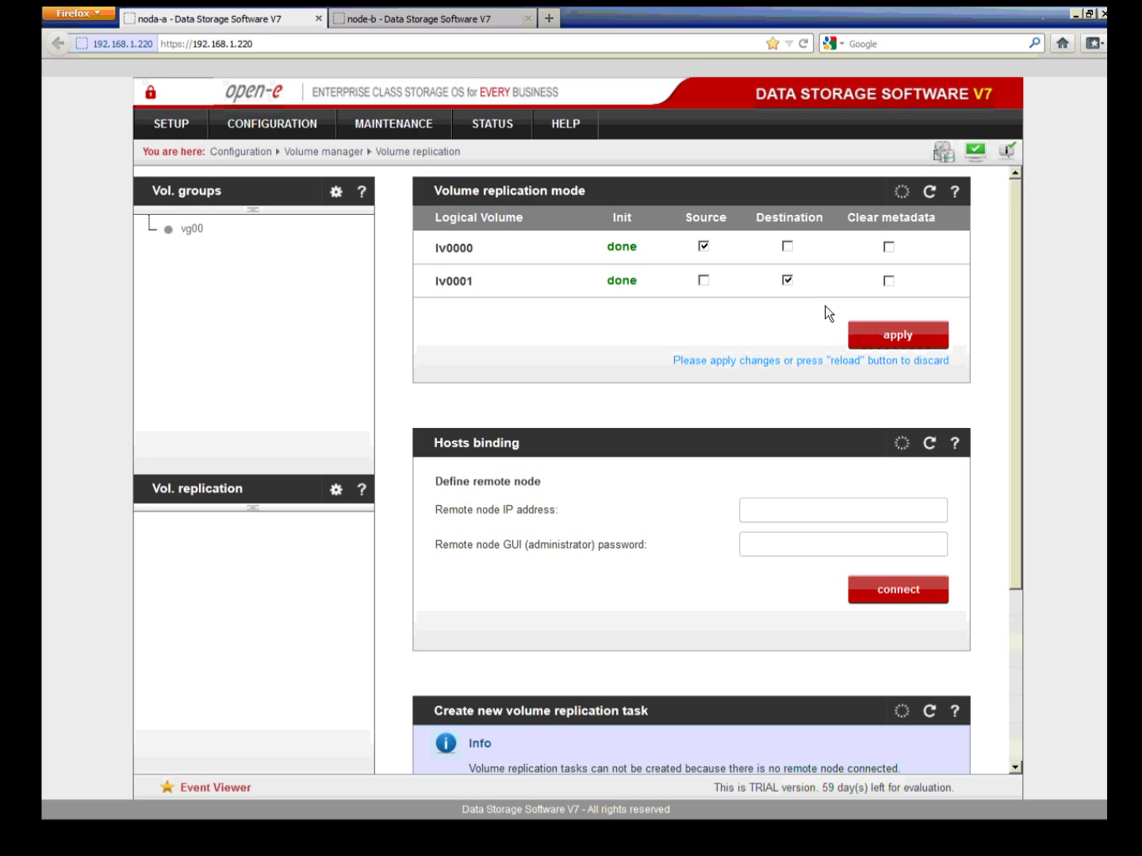
click(870, 333)
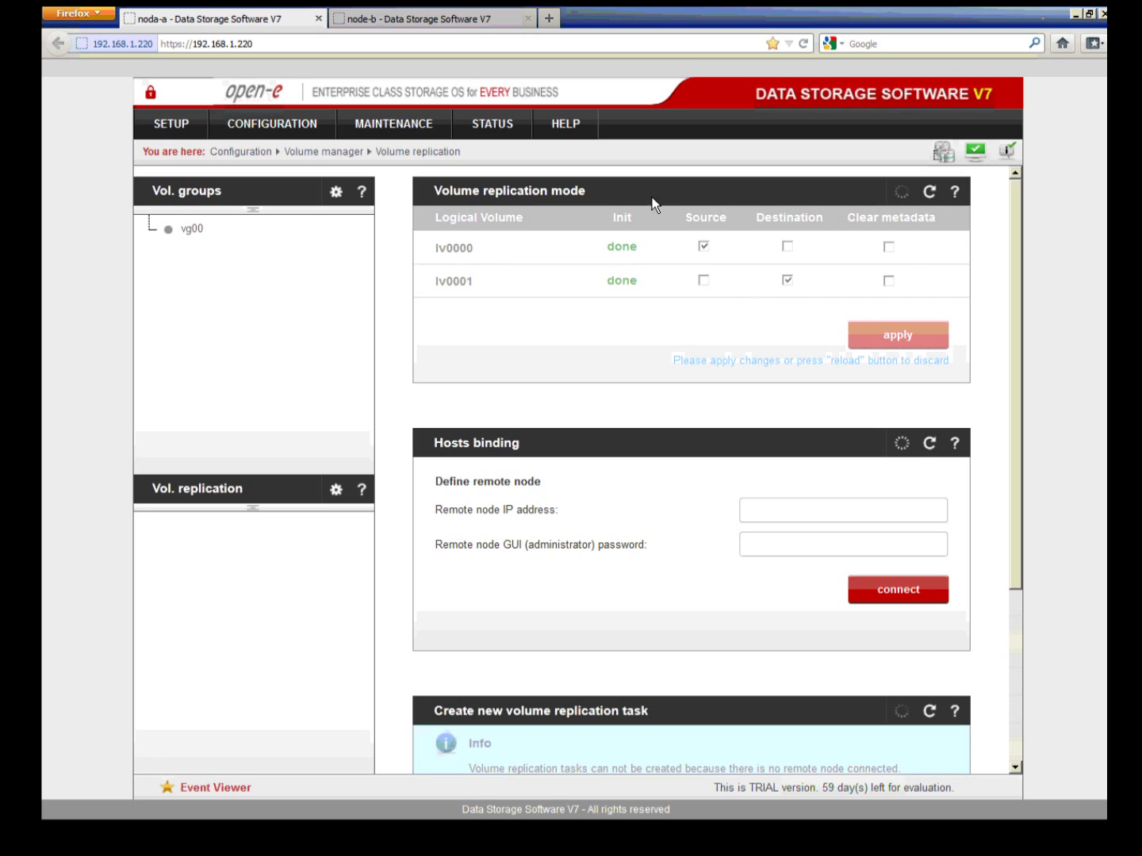
click(487, 24)
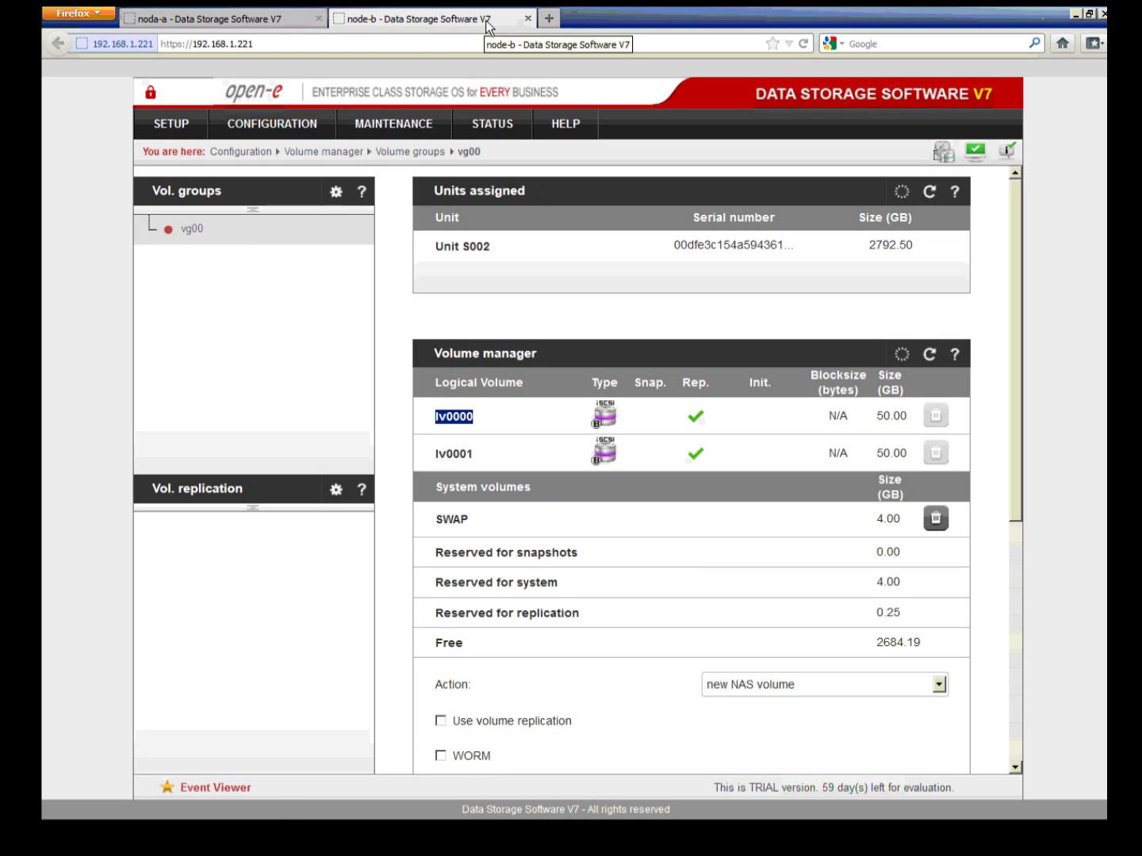
Step: Make node-b's lv0000 a replication destination, keeping lv0001 as source, then return to node-a
click(246, 496)
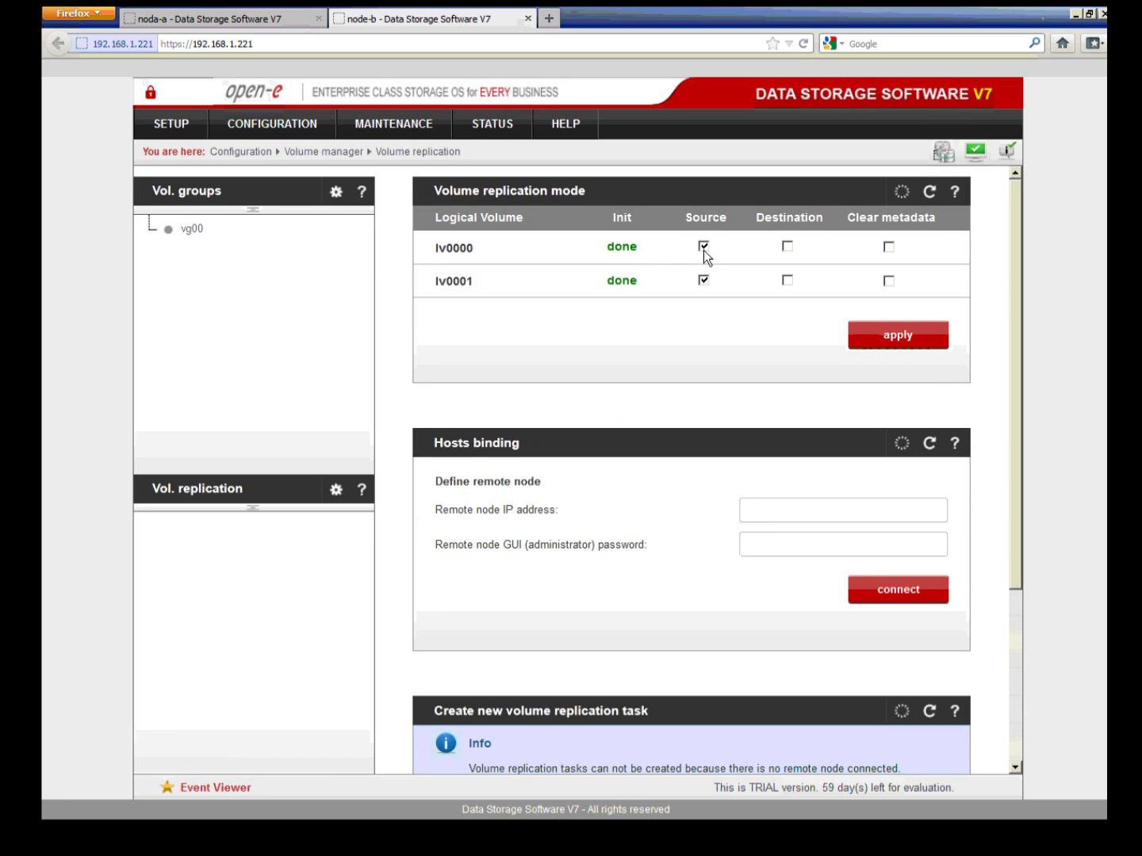
click(788, 247)
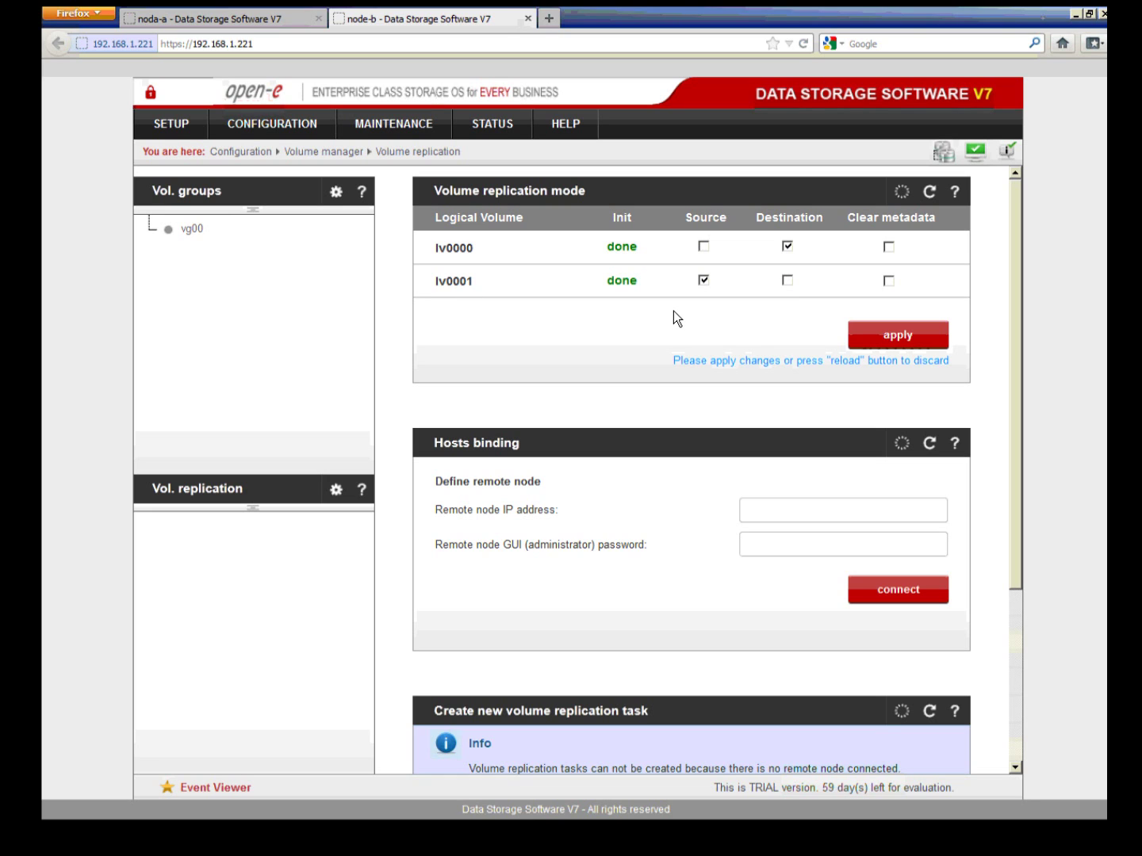
click(877, 336)
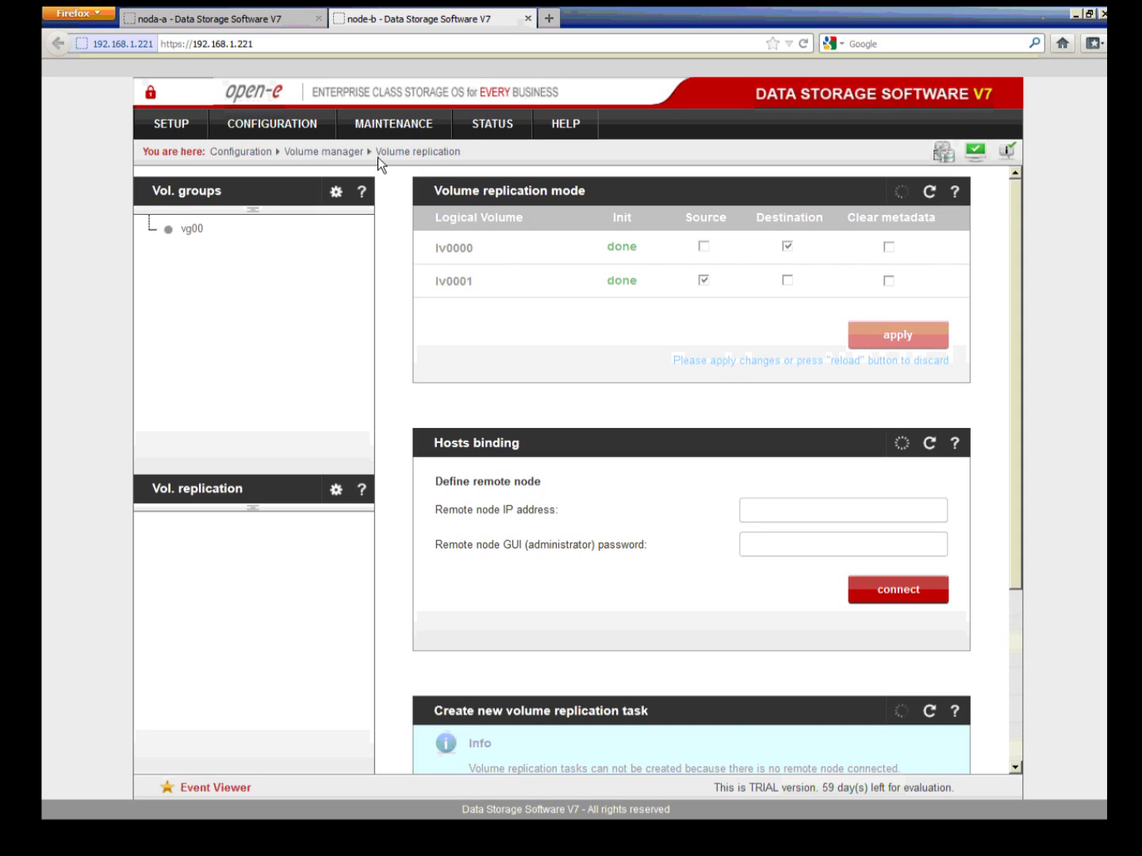
click(287, 21)
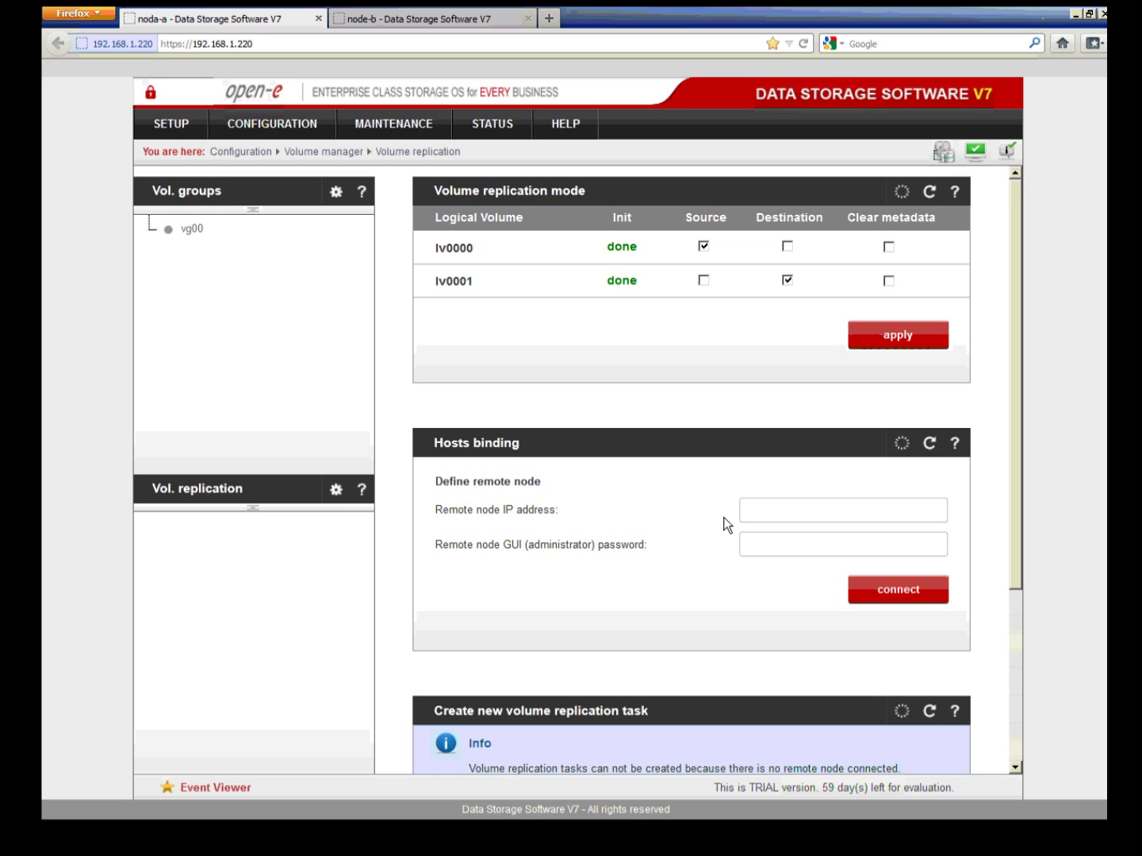
Step: Bind node-a to remote node 192.168.2.221 using the administrator password
click(750, 511)
text(192.168.2.221admin)
click(874, 591)
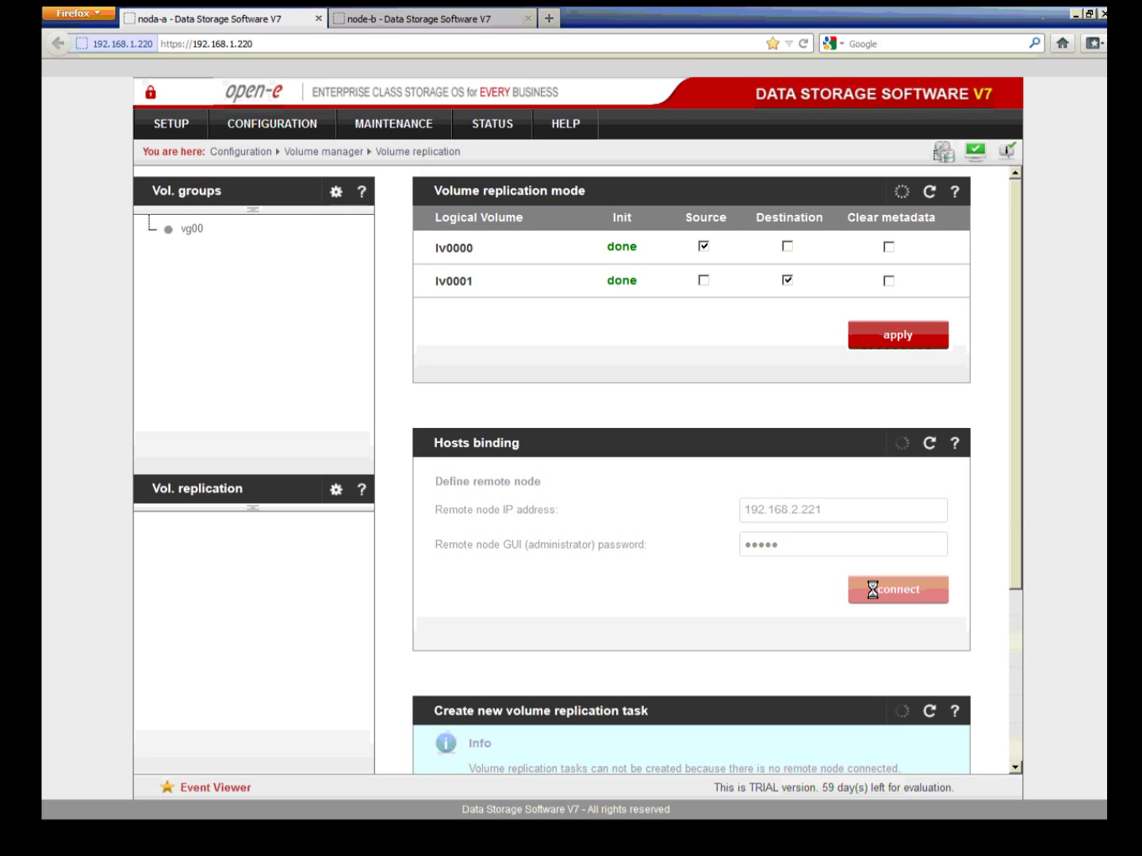
drag(1016, 498, 1016, 646)
Step: Create replication task m1 with lv0000 as source and start it running
click(784, 484)
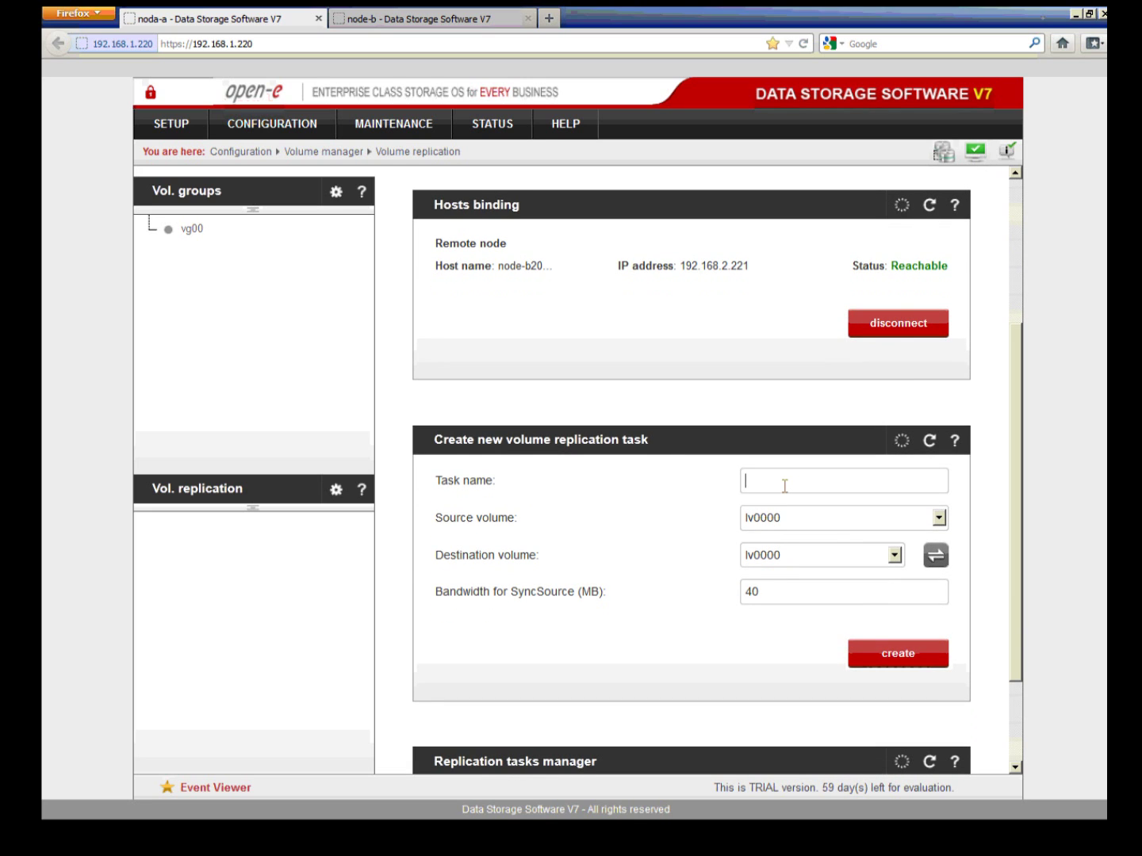
text(m1)
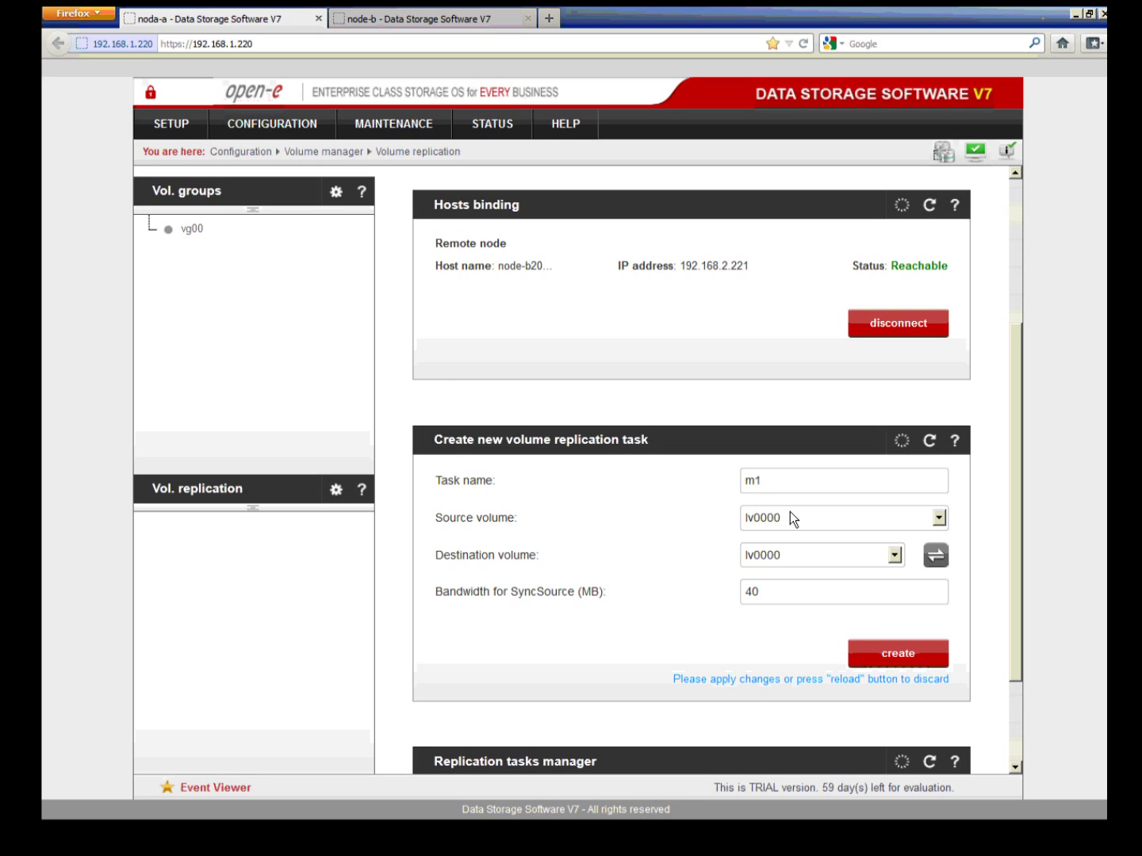
click(791, 517)
click(791, 517)
click(849, 596)
click(879, 654)
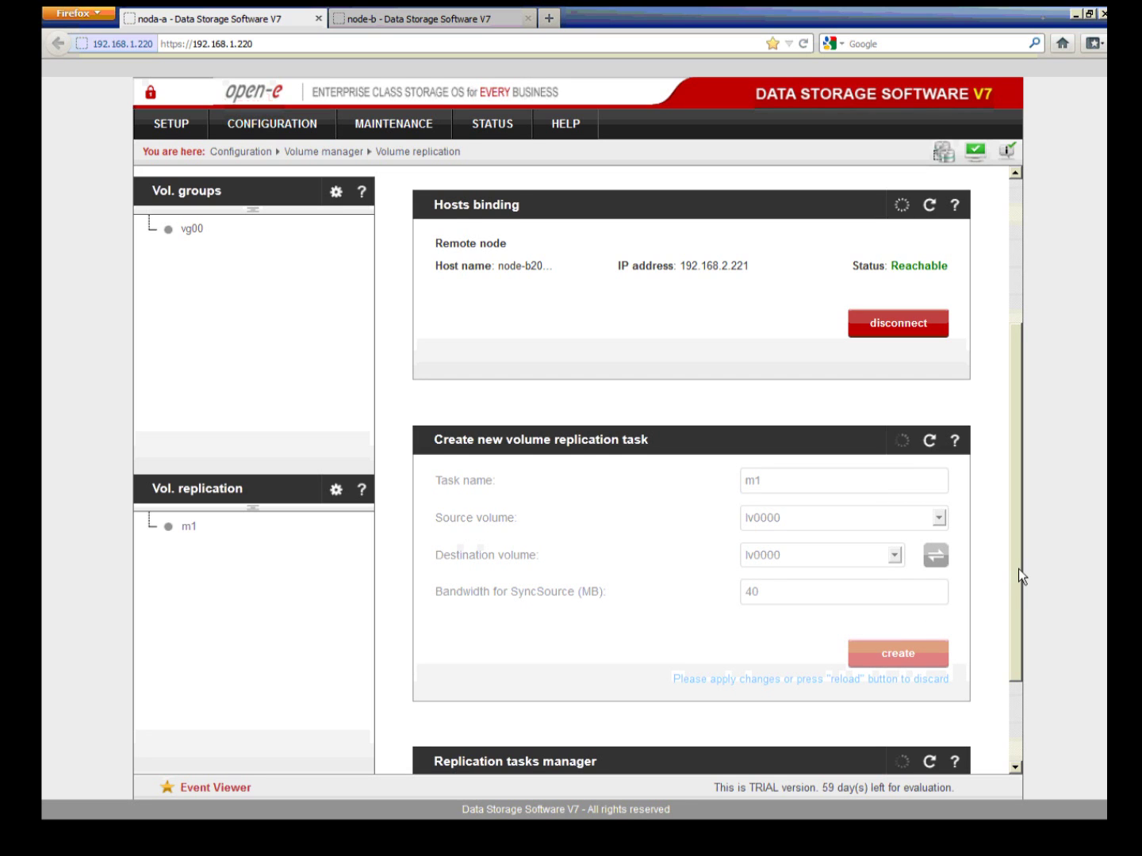
drag(1017, 568, 1014, 647)
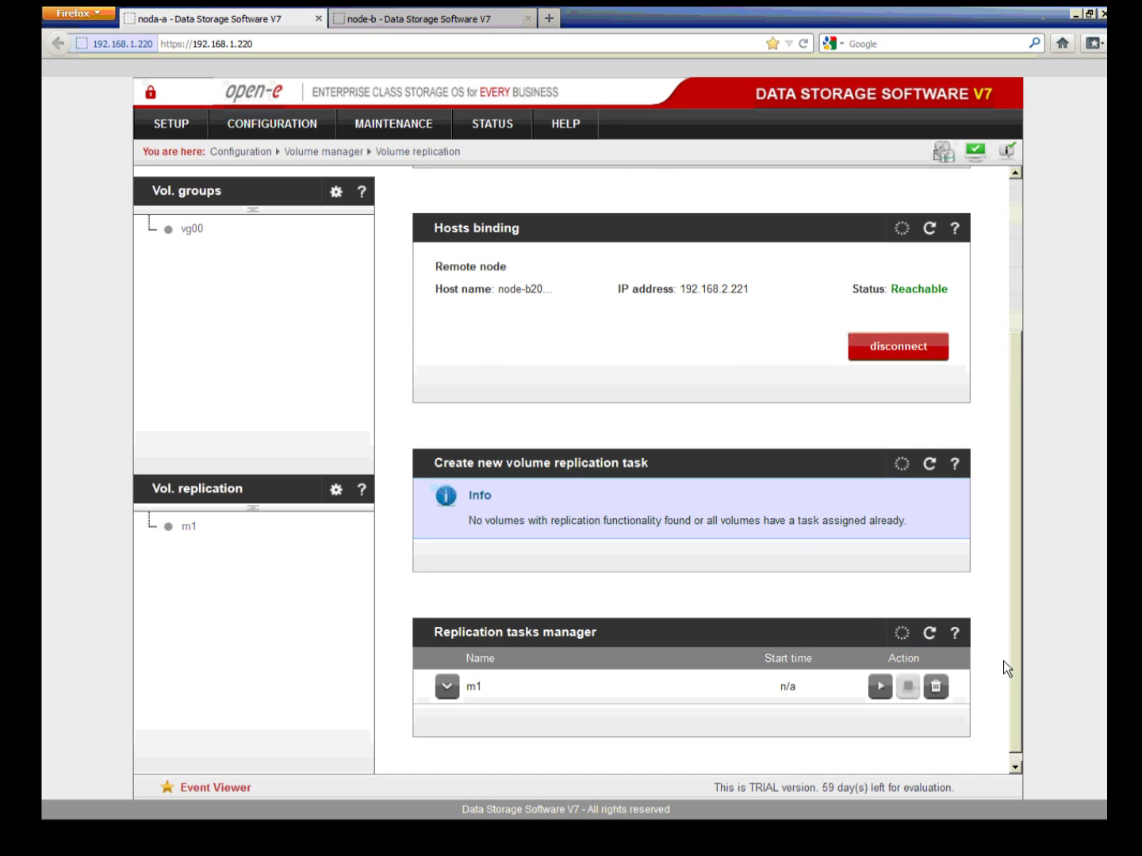
click(880, 692)
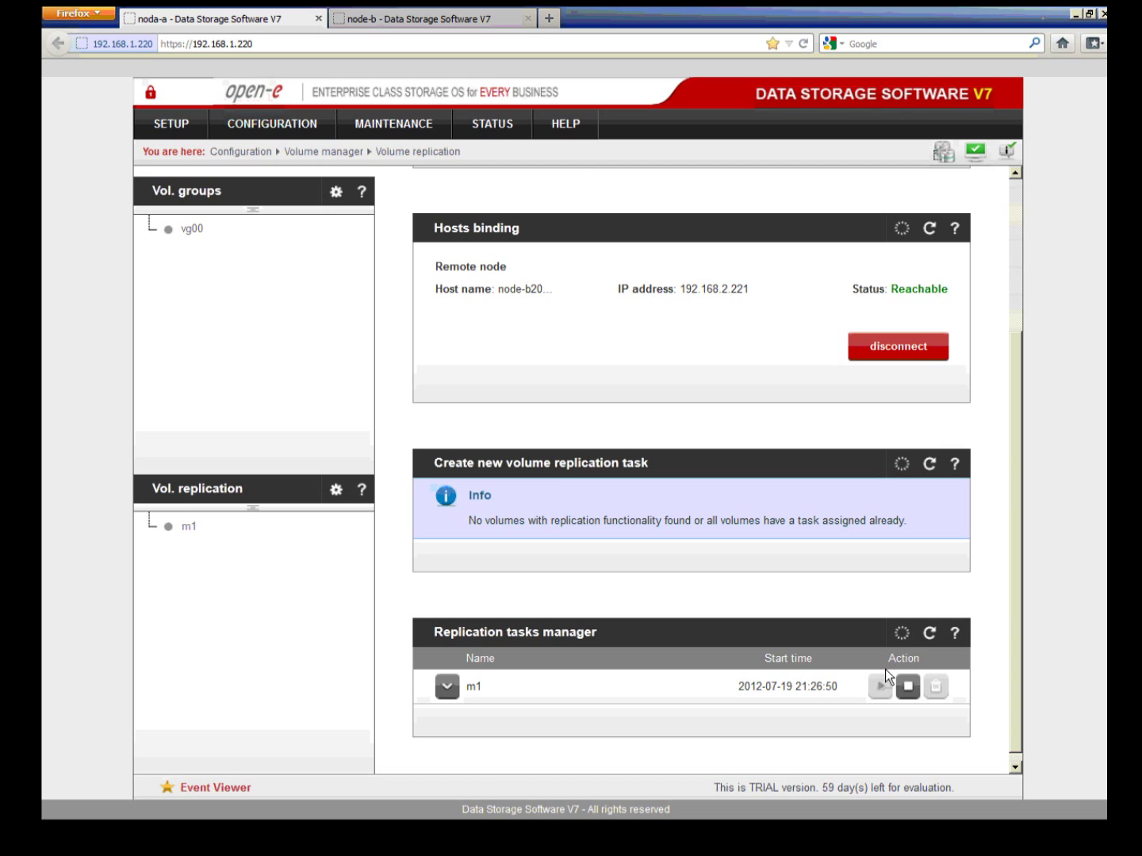
Step: Open STATUS > Tasks and expand m1 to confirm both lv0000 ends are Consistent
click(521, 126)
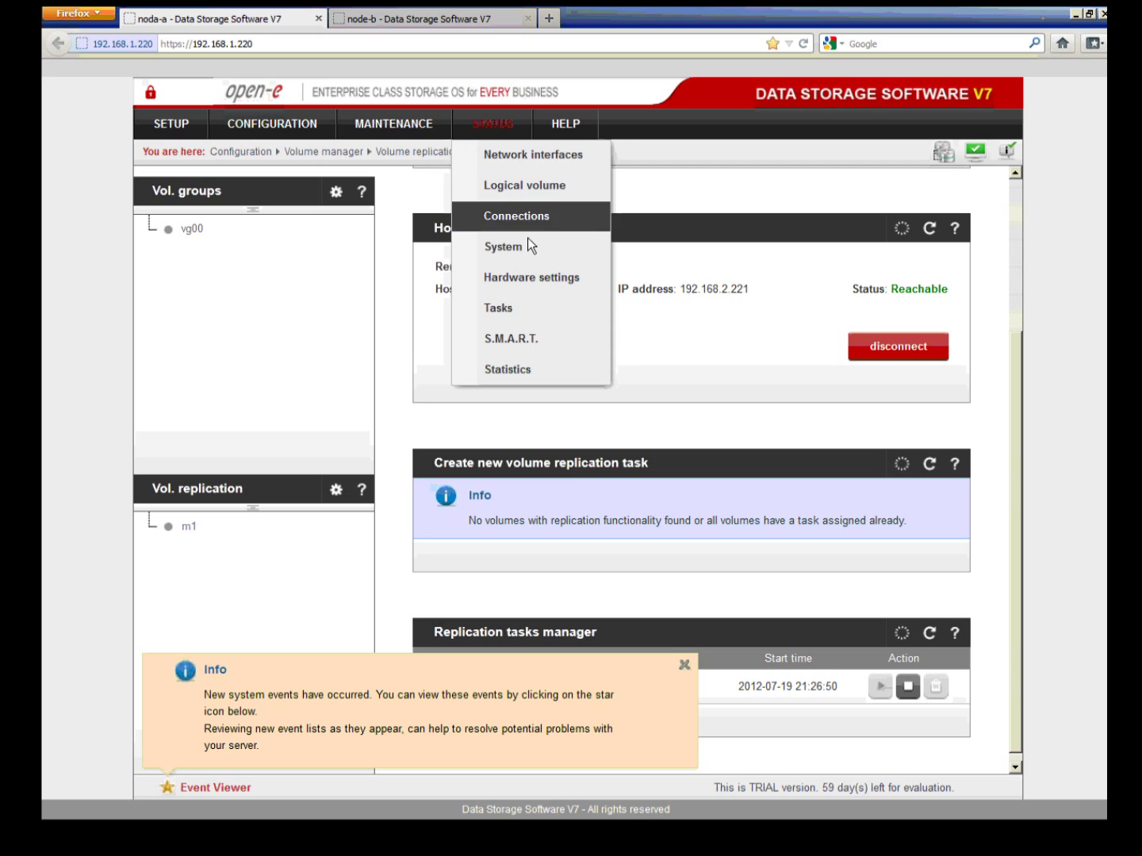
click(524, 313)
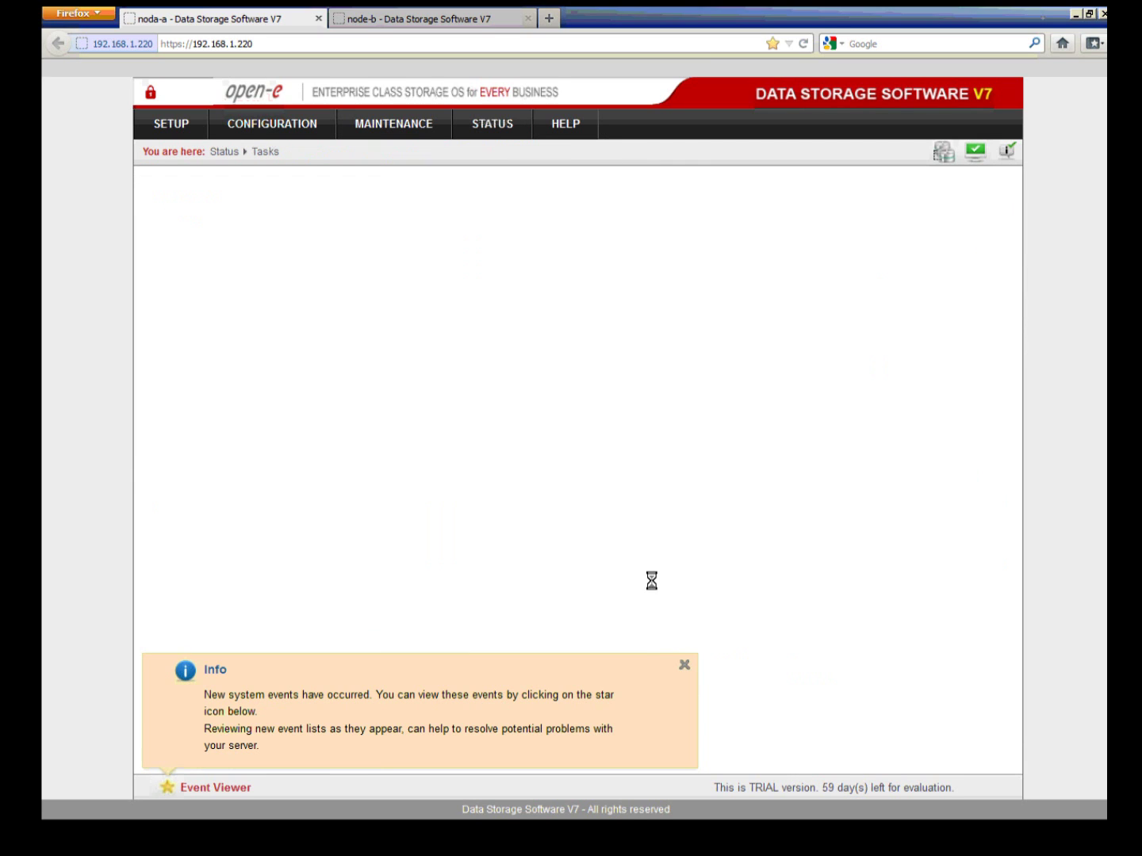
click(684, 667)
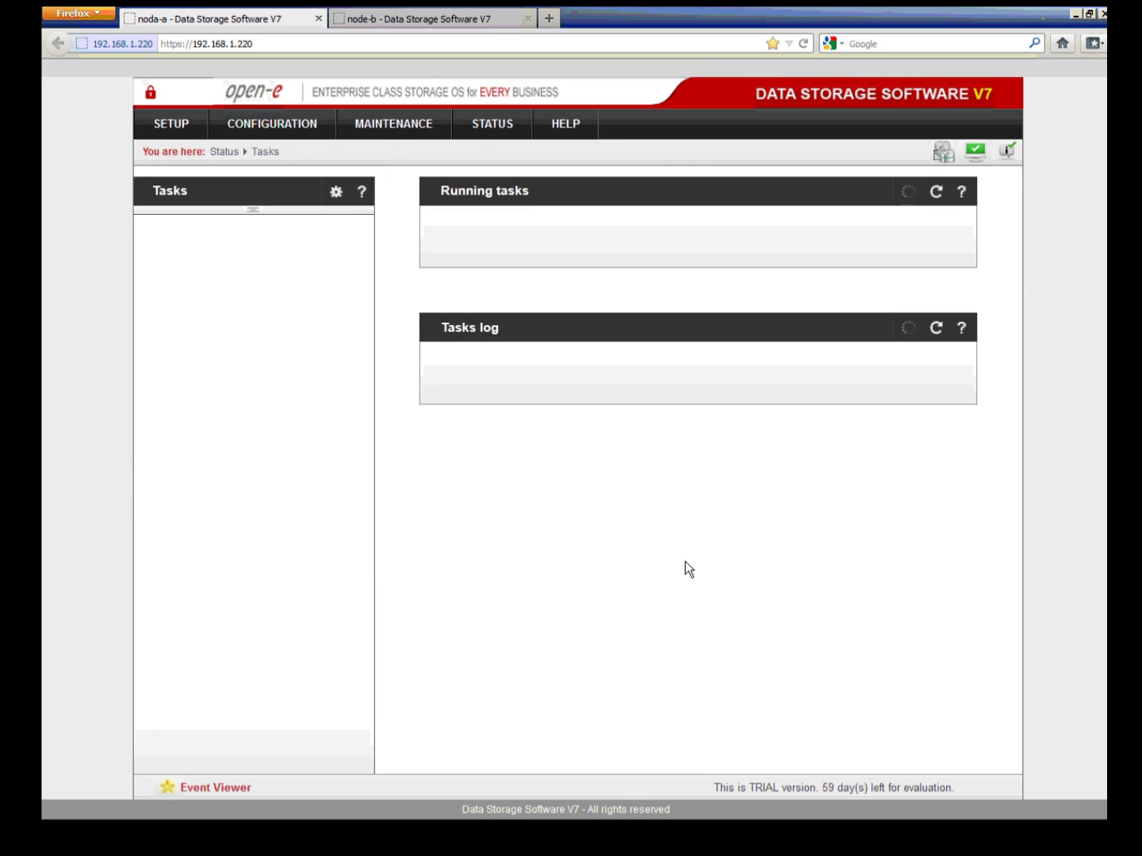
click(449, 249)
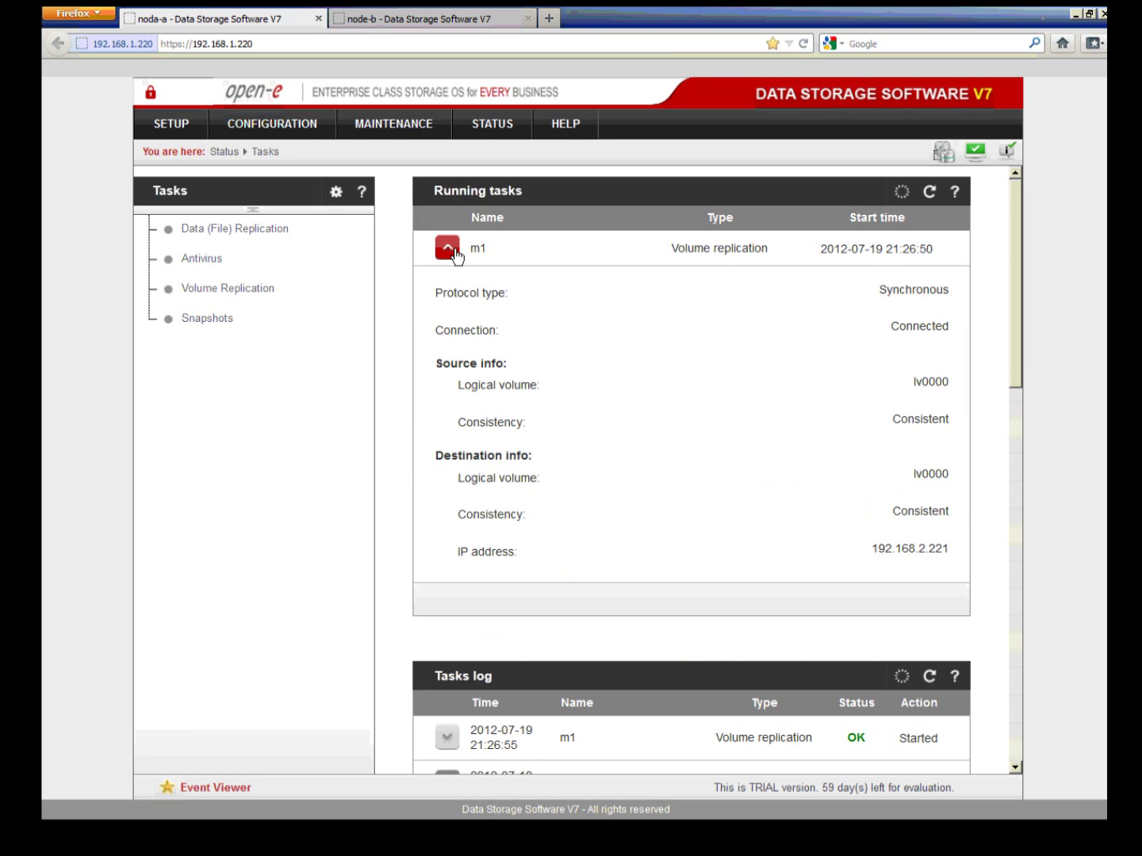
drag(949, 422, 896, 427)
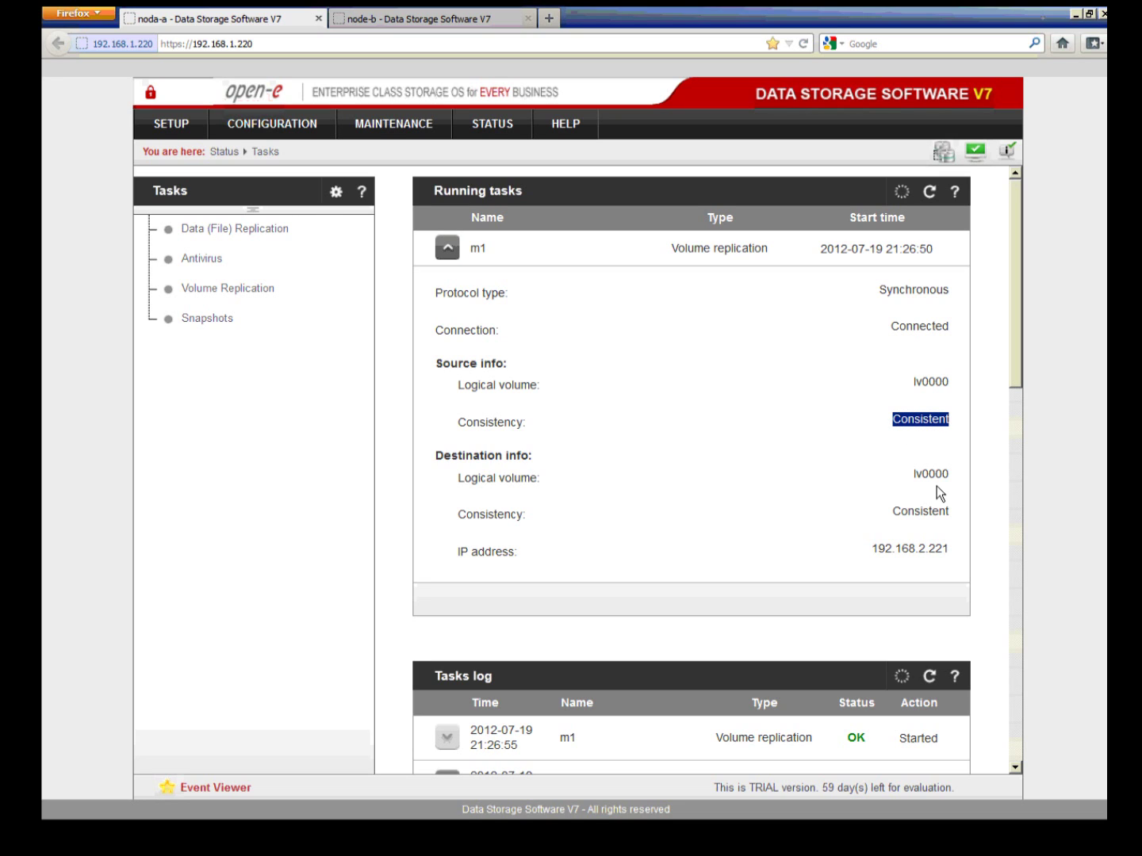
click(953, 525)
Step: Switch to node-b's volume replication page and dismiss the system events notice
click(488, 24)
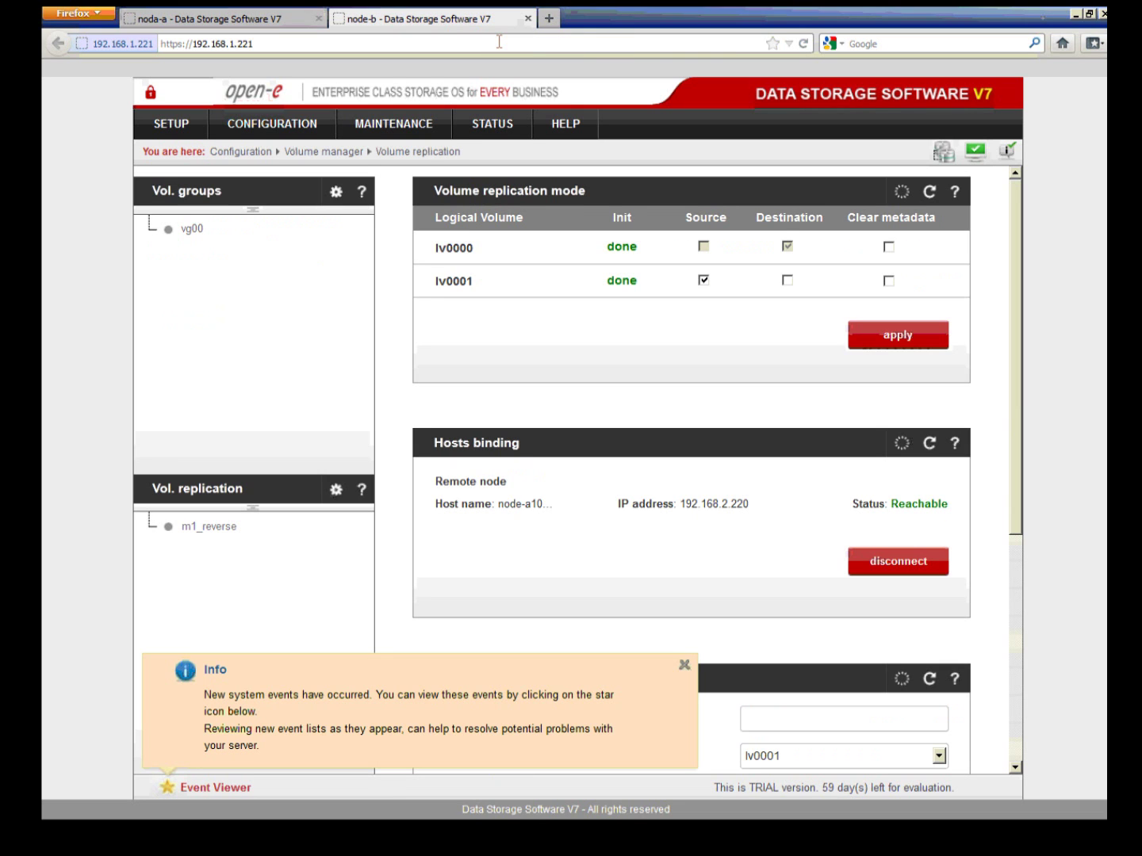
click(692, 670)
scroll(704, 666, down, 2)
scroll(746, 381, up, 2)
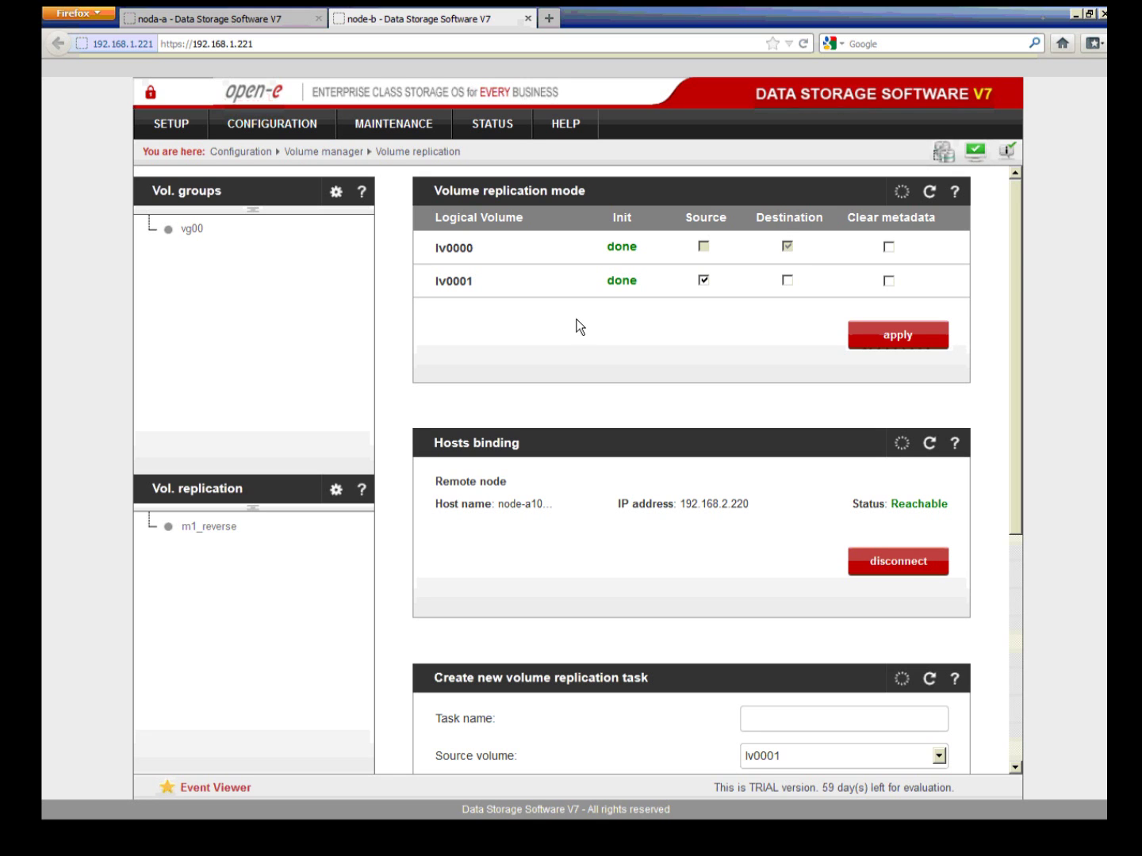
scroll(658, 407, down, 5)
Step: Create replication task m2 with lv0001 as source on node-b and start it
click(747, 463)
text(m2)
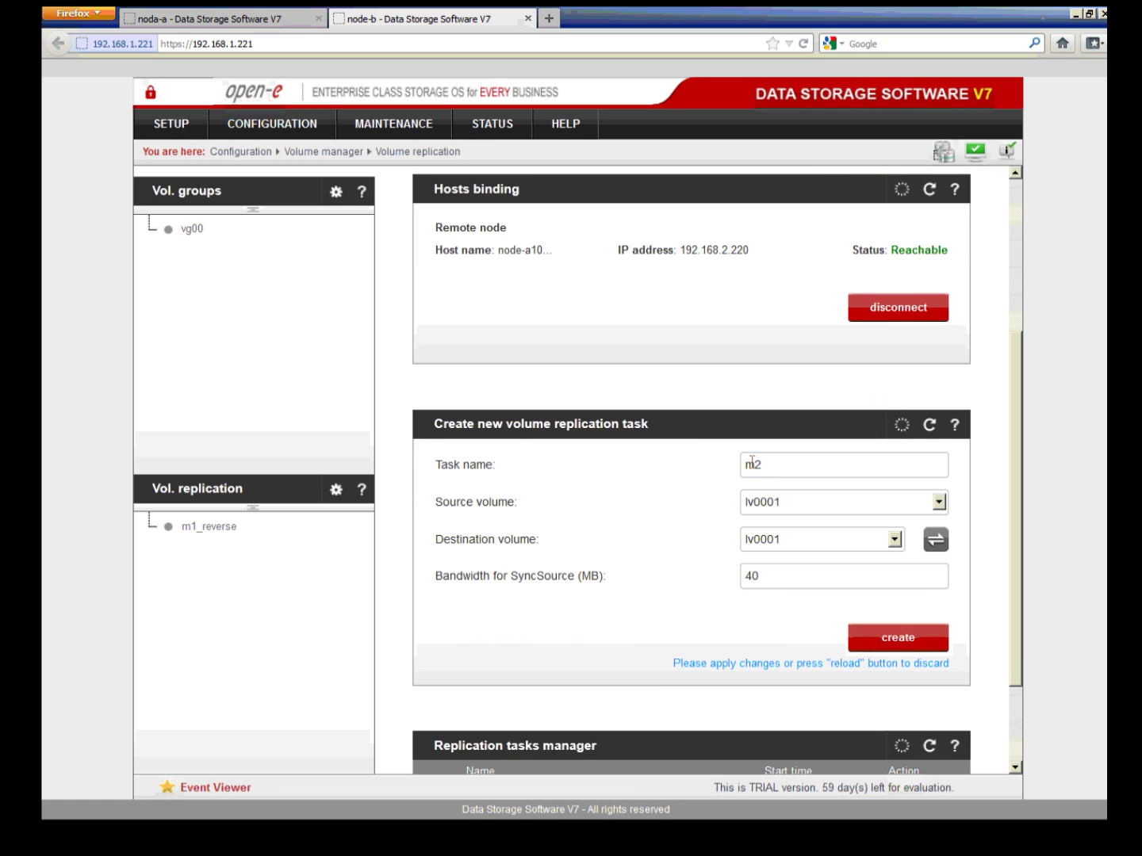
click(823, 507)
click(824, 512)
click(883, 638)
scroll(883, 639, down, 3)
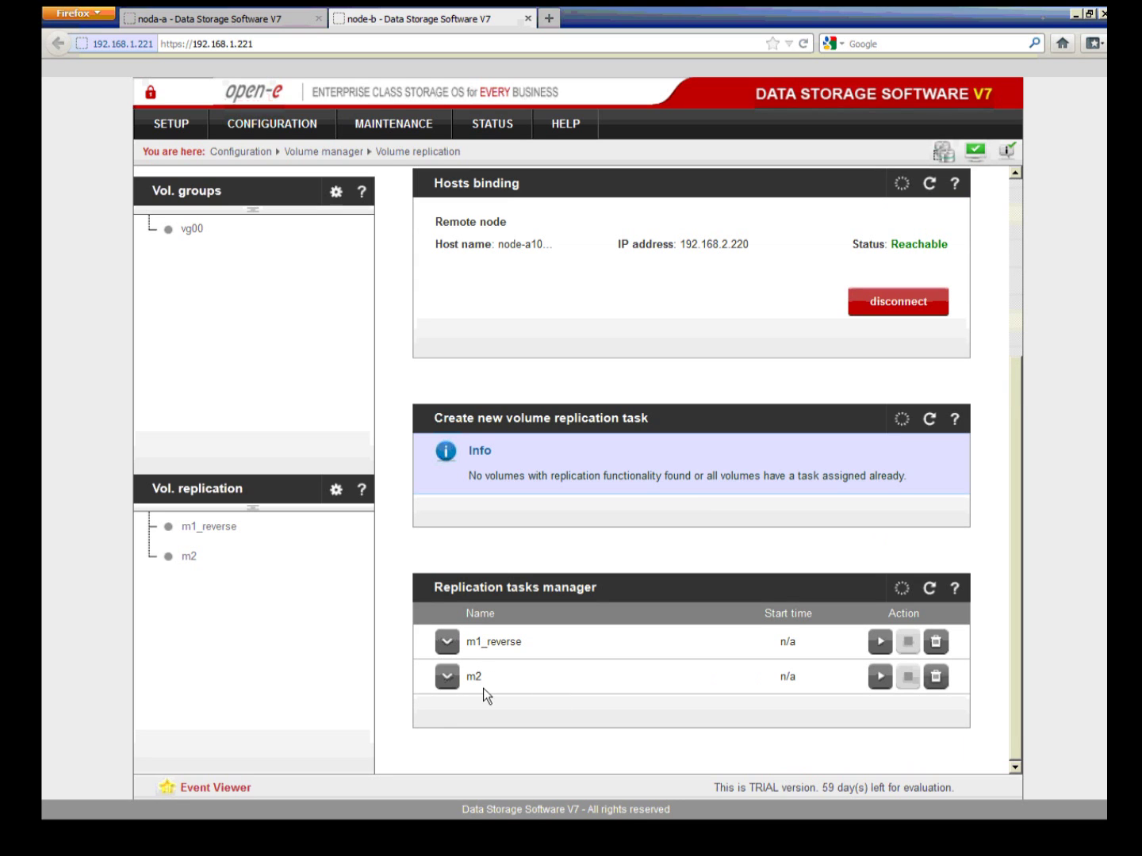
click(881, 679)
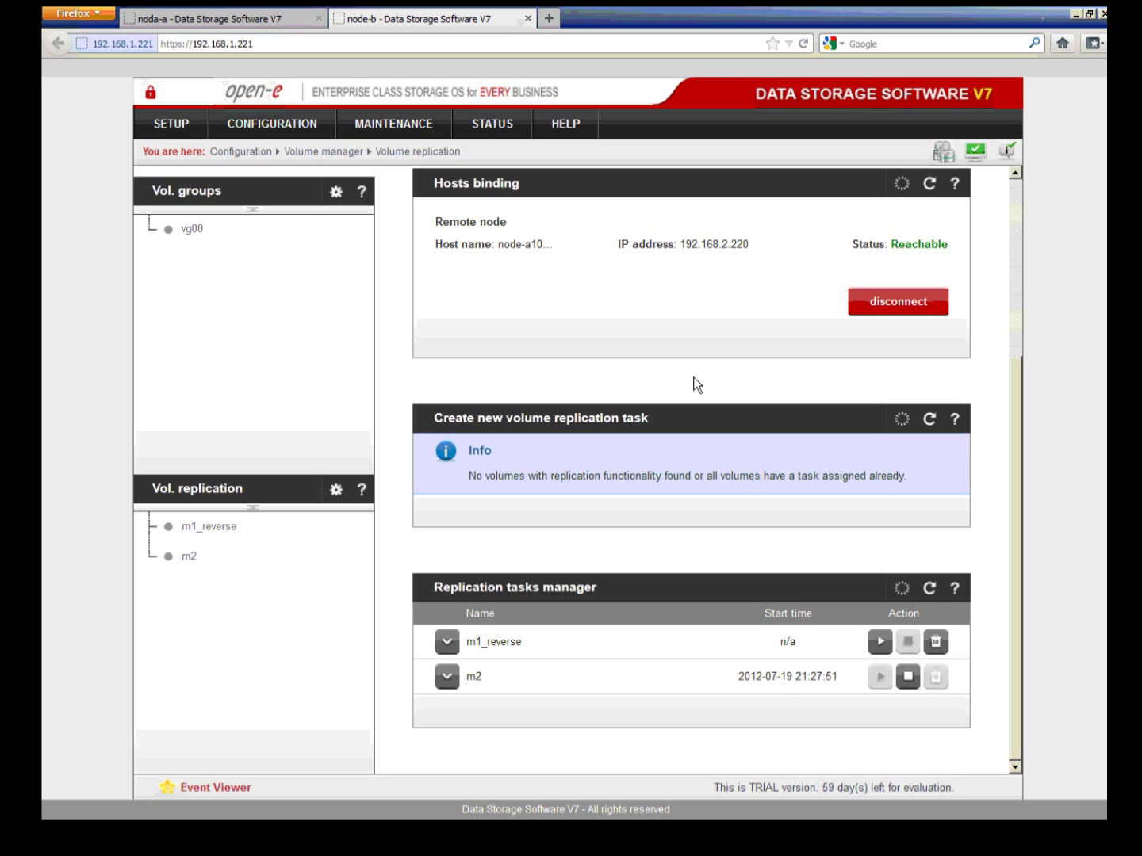
Step: Check node-b's task status: m2 running synchronously and connected, lv0001 Consistent on both sides
mouse_move(504, 136)
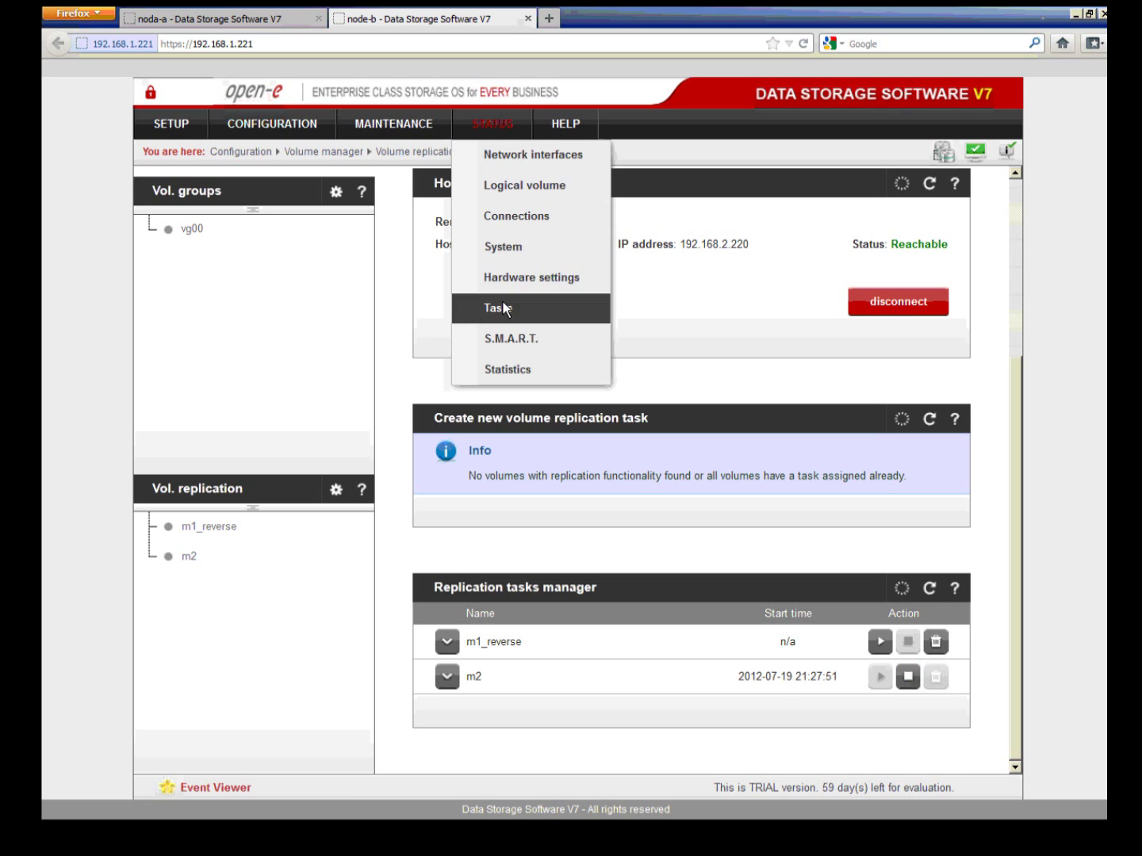
click(503, 305)
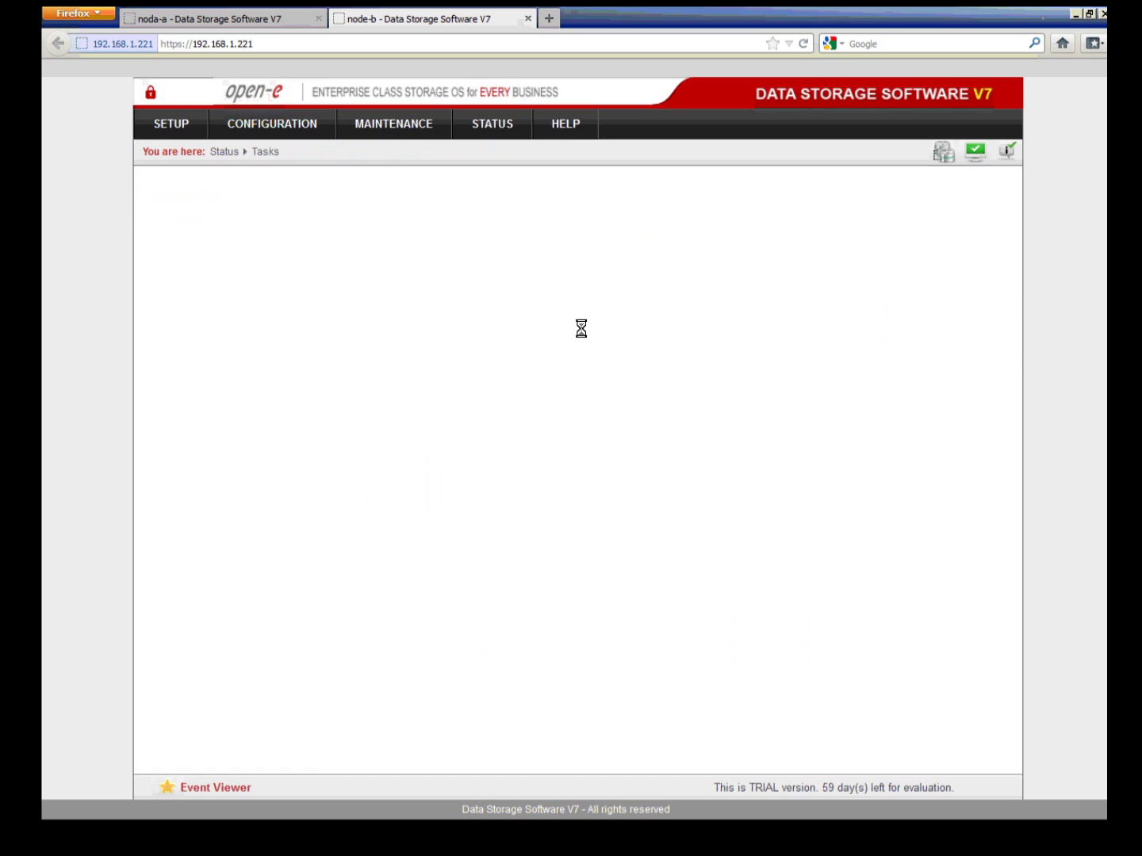
click(448, 249)
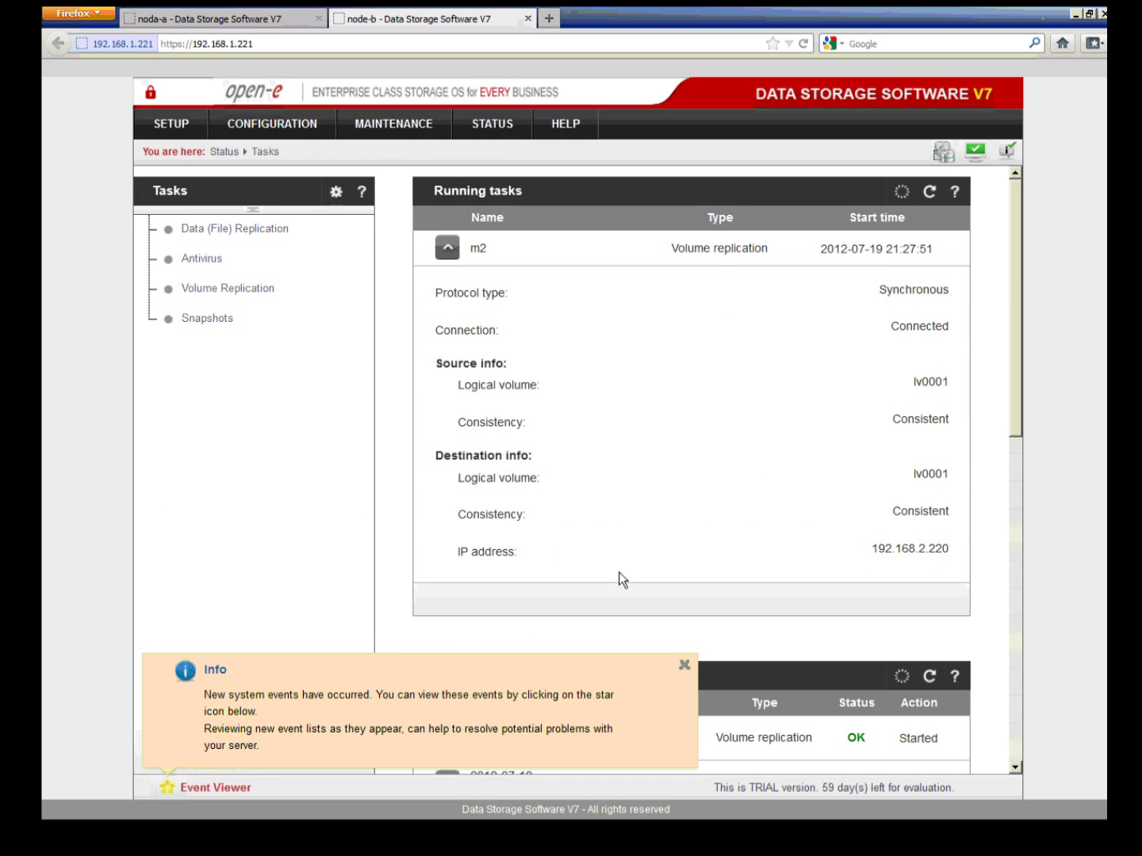
click(683, 666)
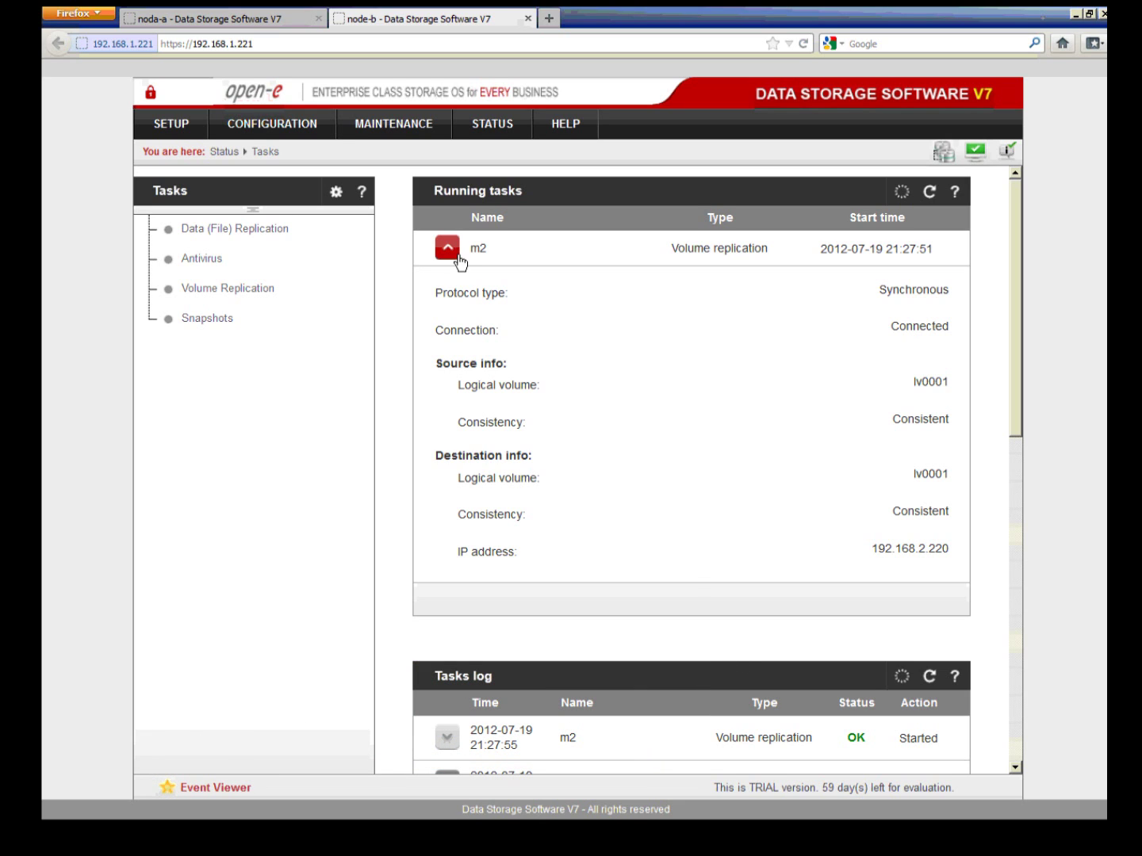
Step: On node-b, create the first iSCSI target named iqn.2012-07:mirror01
click(320, 131)
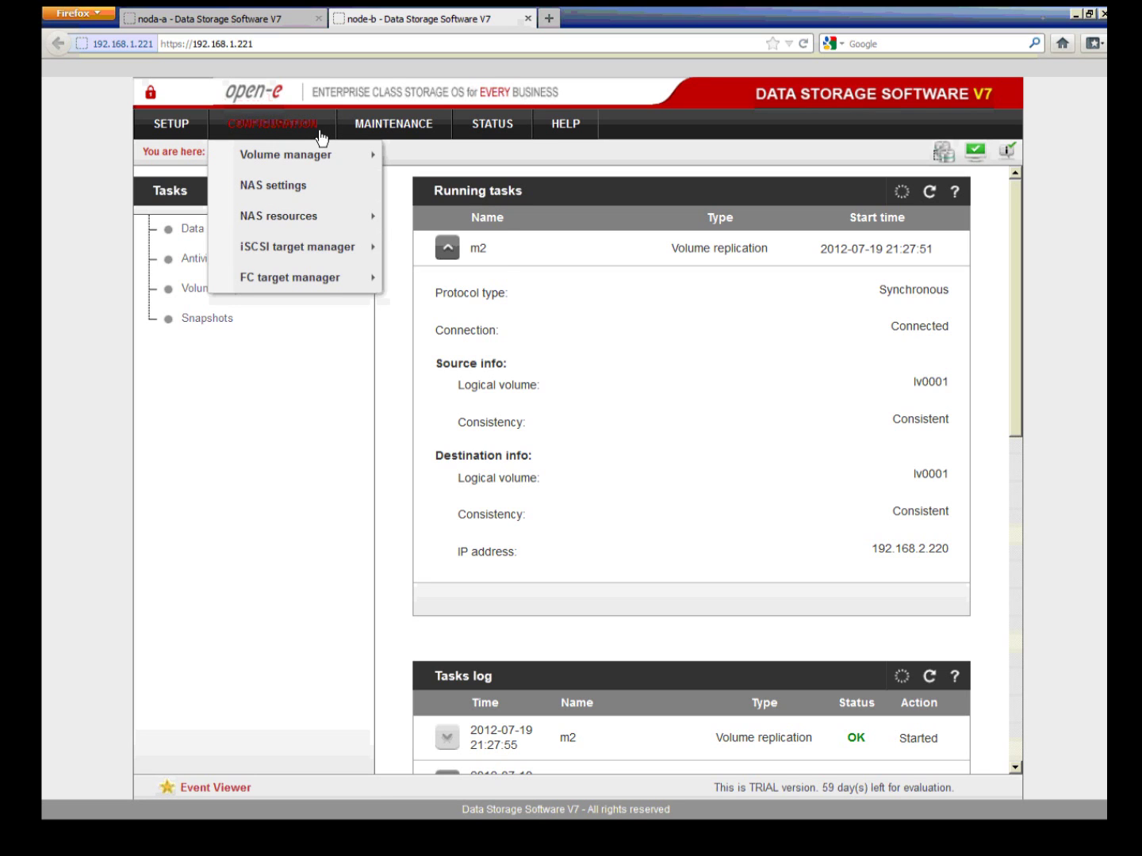
mouse_move(330, 261)
click(432, 249)
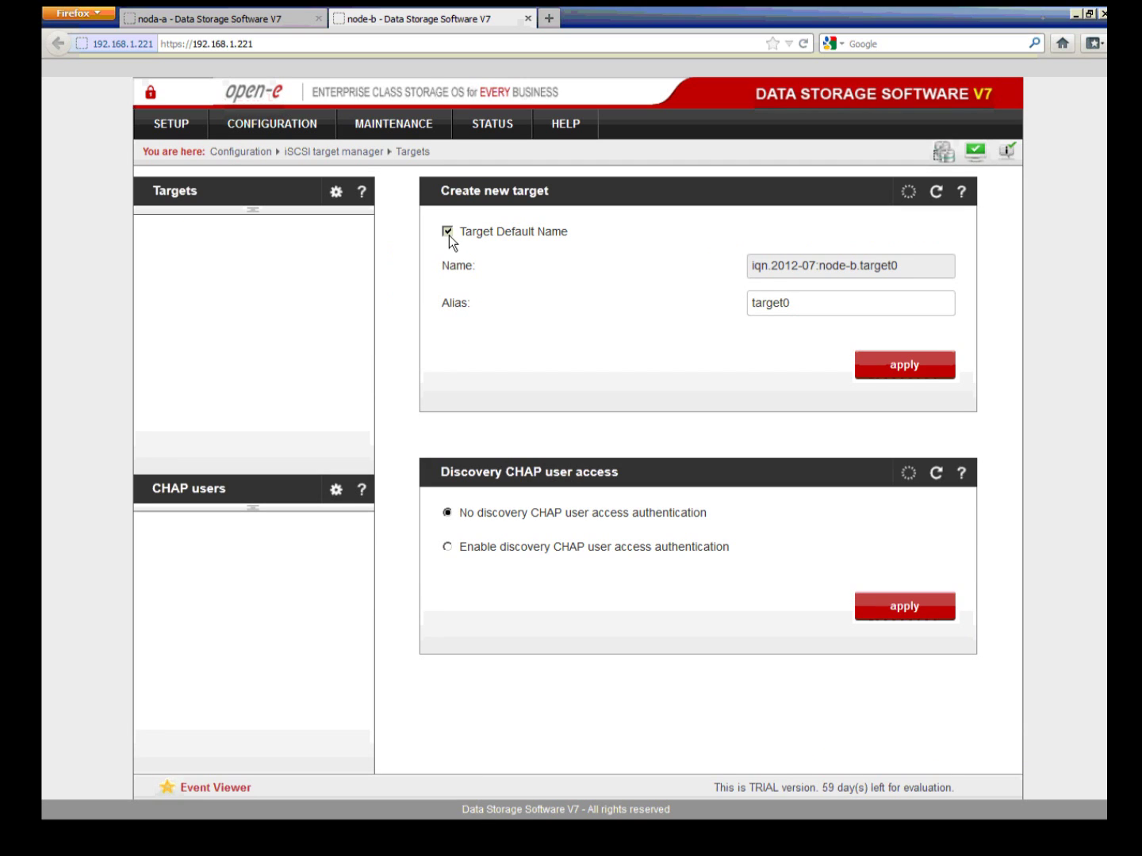
click(448, 232)
drag(908, 266, 820, 273)
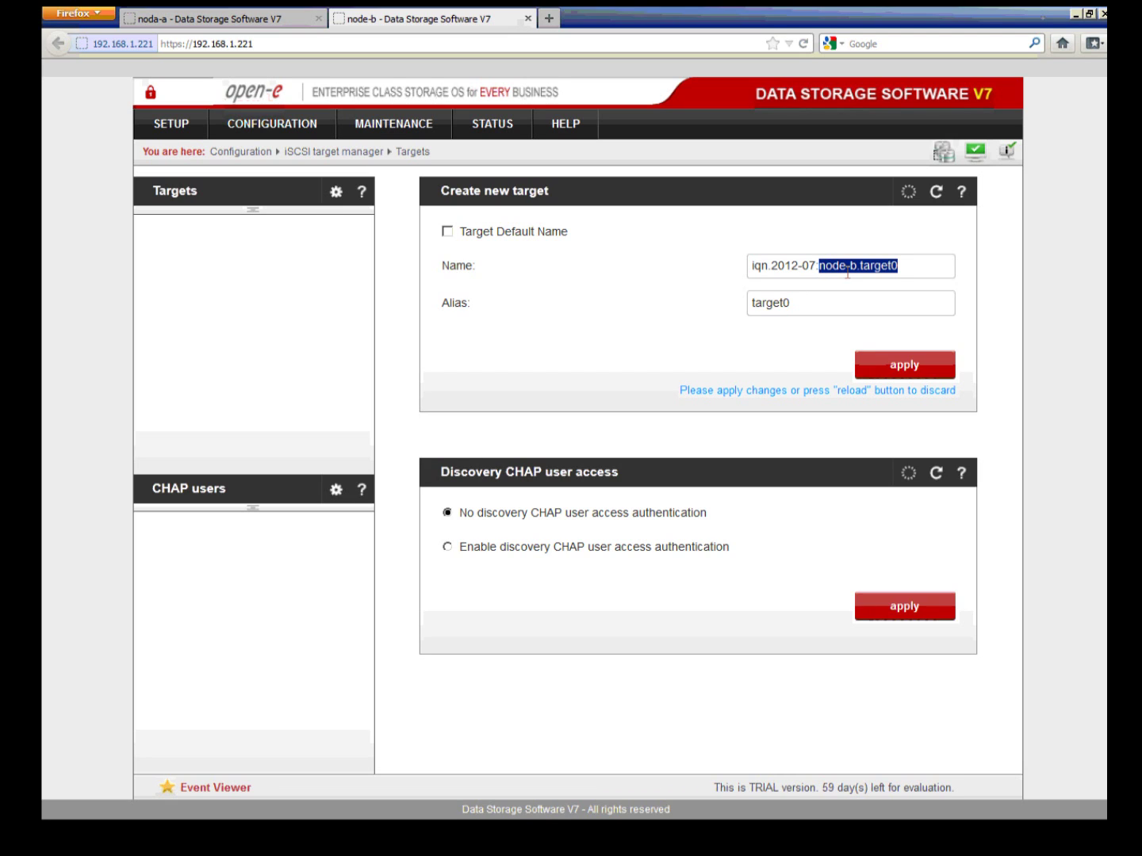
text(mirror01)
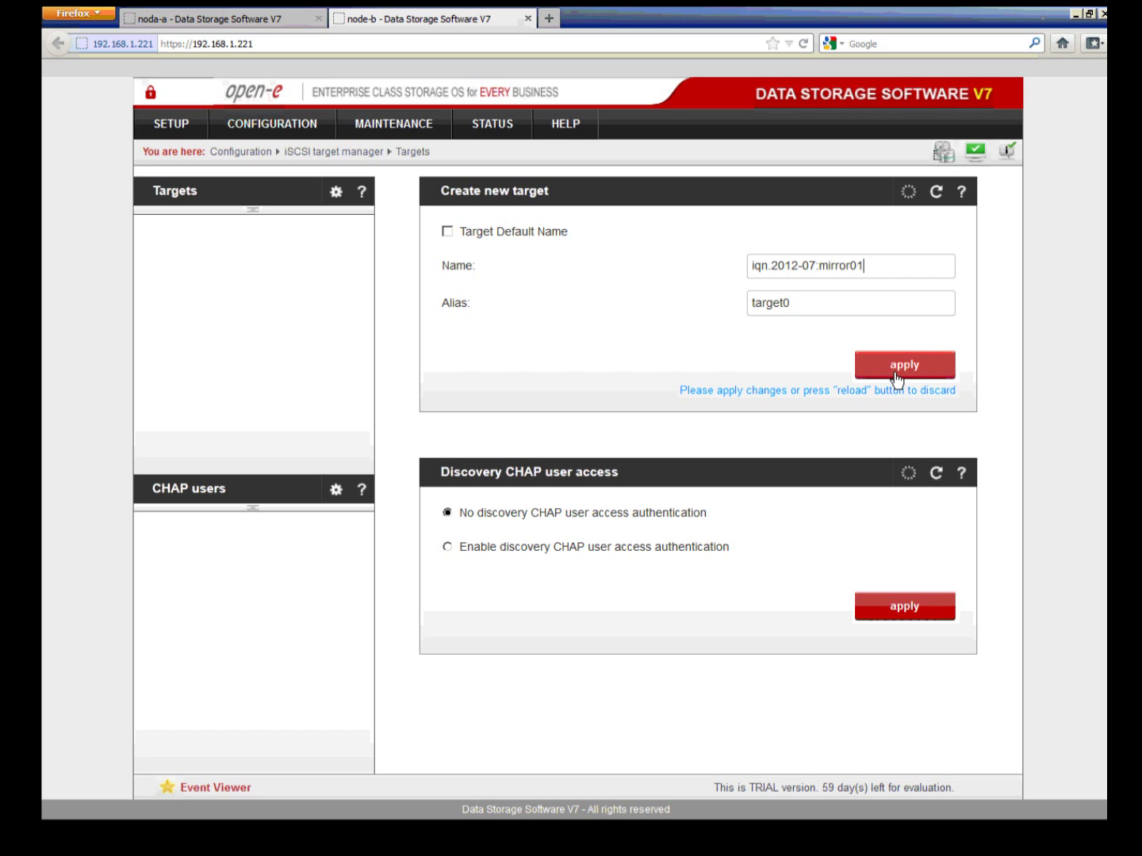
click(895, 379)
click(848, 363)
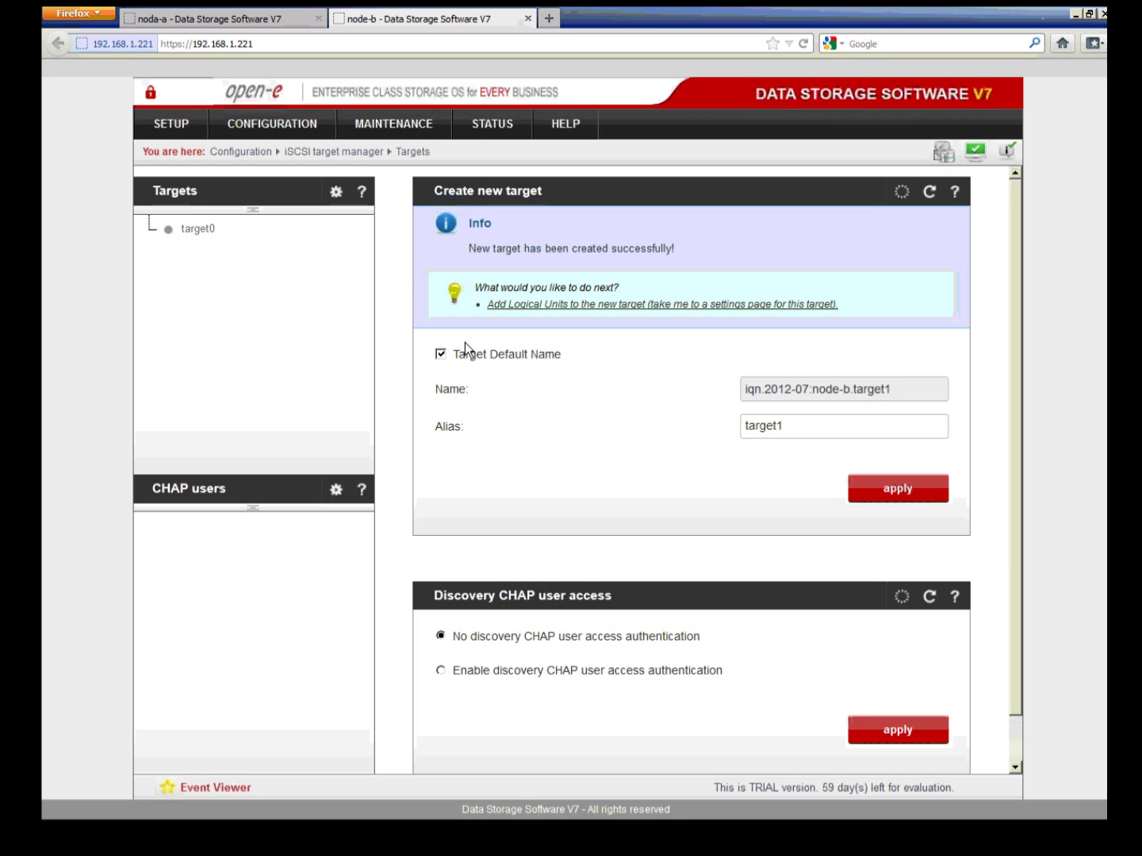
Step: Create the second target named iqn.2012-07:mirror02, then open target0's settings
click(466, 349)
drag(917, 390, 816, 390)
key(BackSpace)
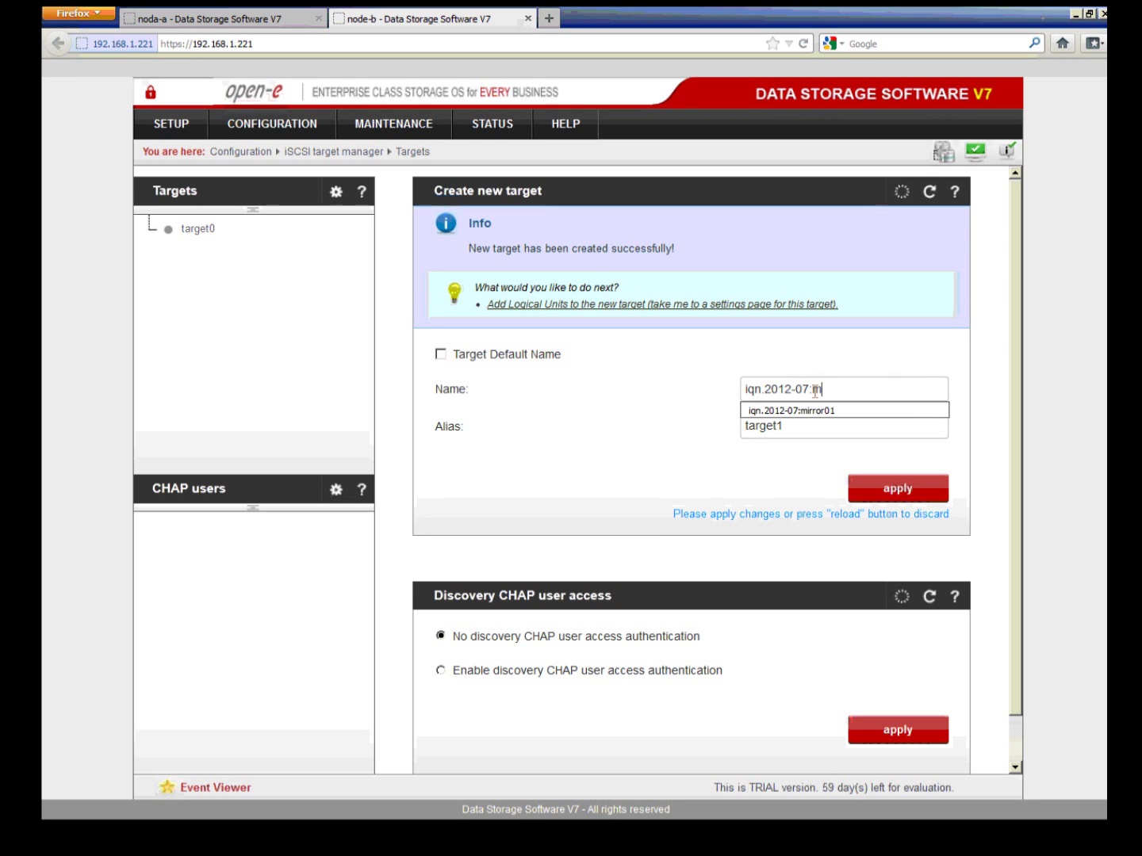
text(m)
click(822, 409)
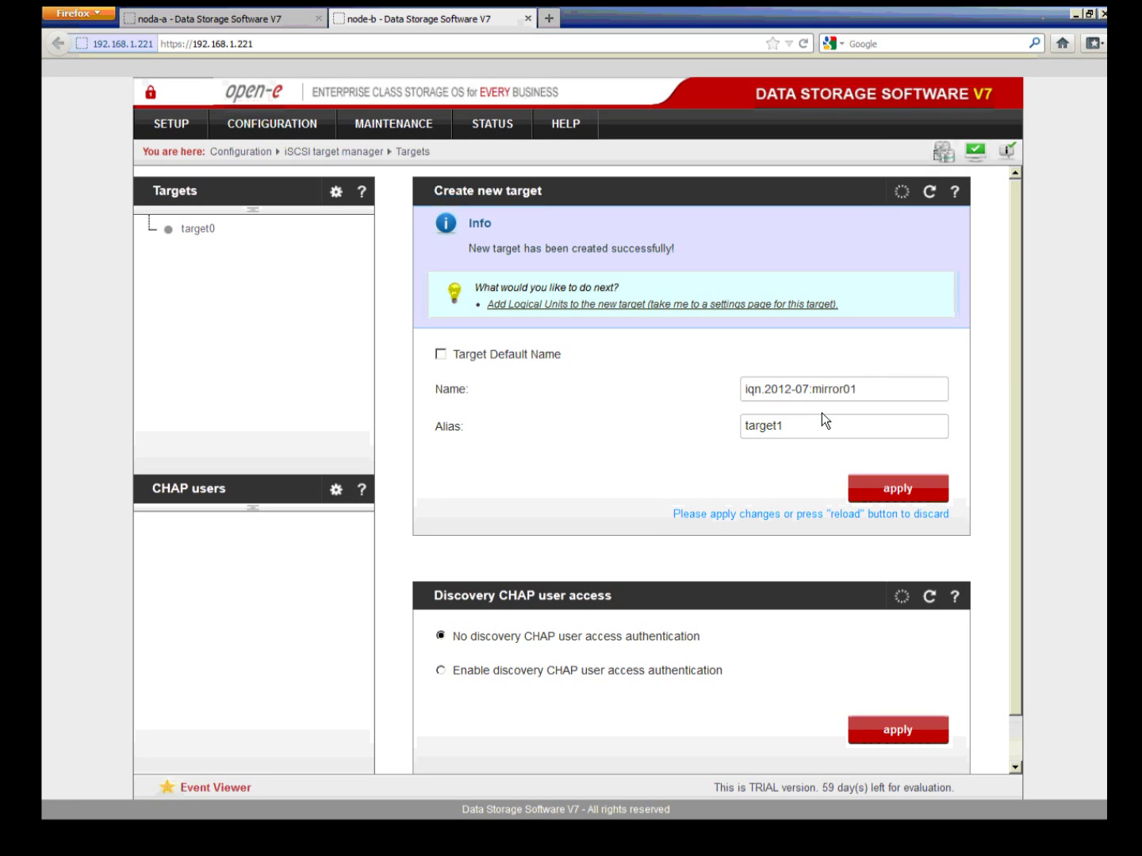
key(BackSpace)
text(2)
click(860, 487)
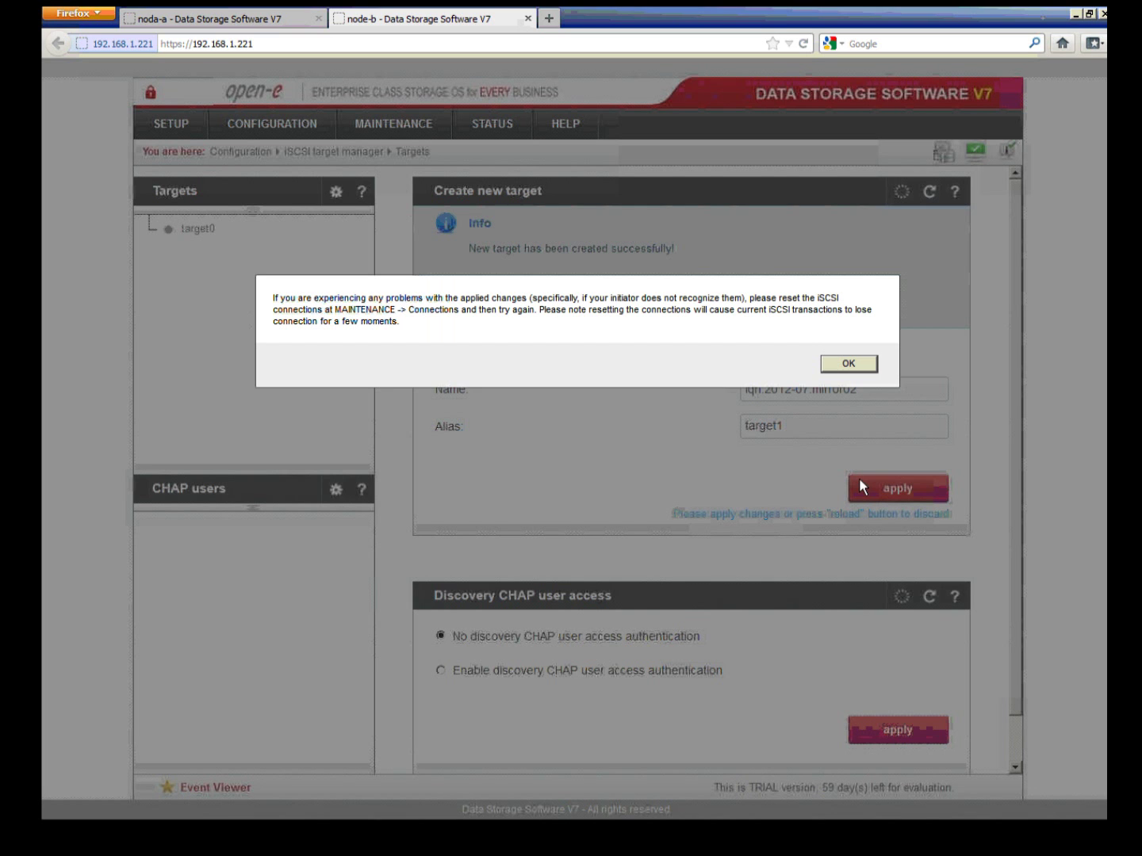
key(Return)
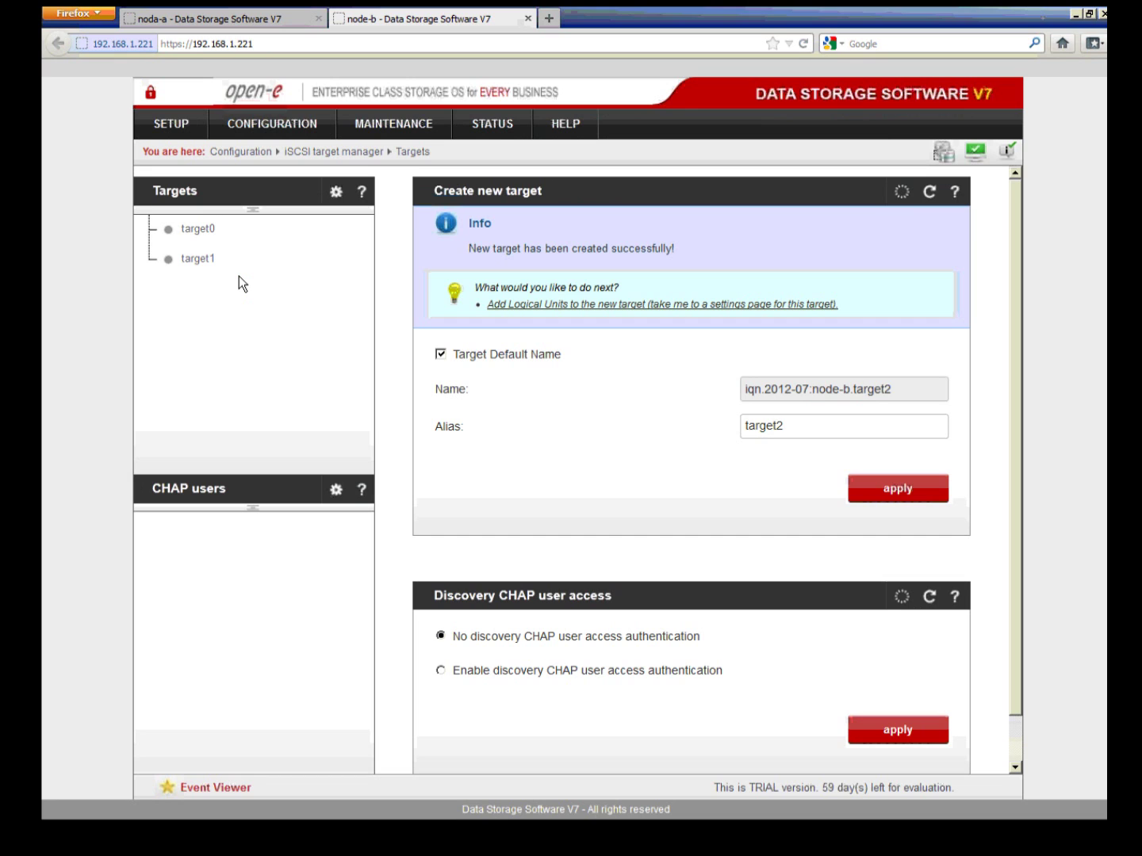
click(198, 230)
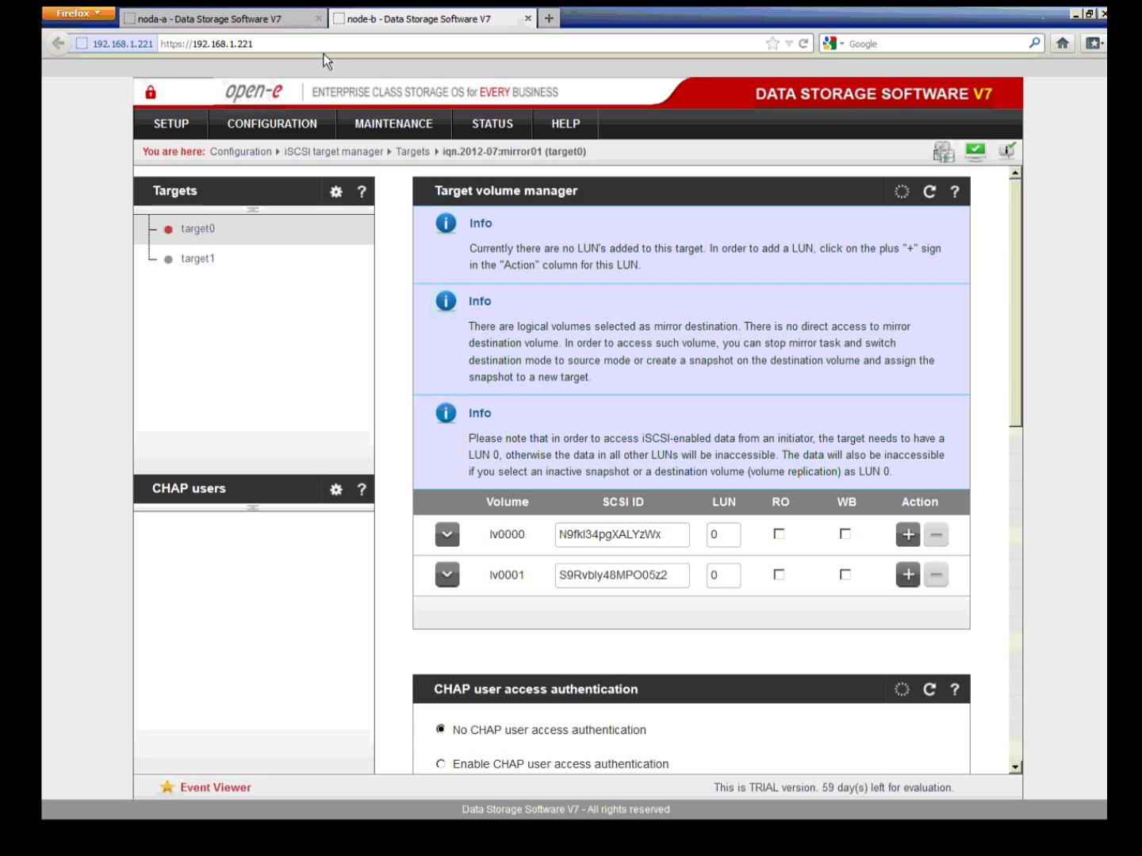
Step: On noda-a, create the first iSCSI target named iqn.2012-07:mirror01
click(281, 21)
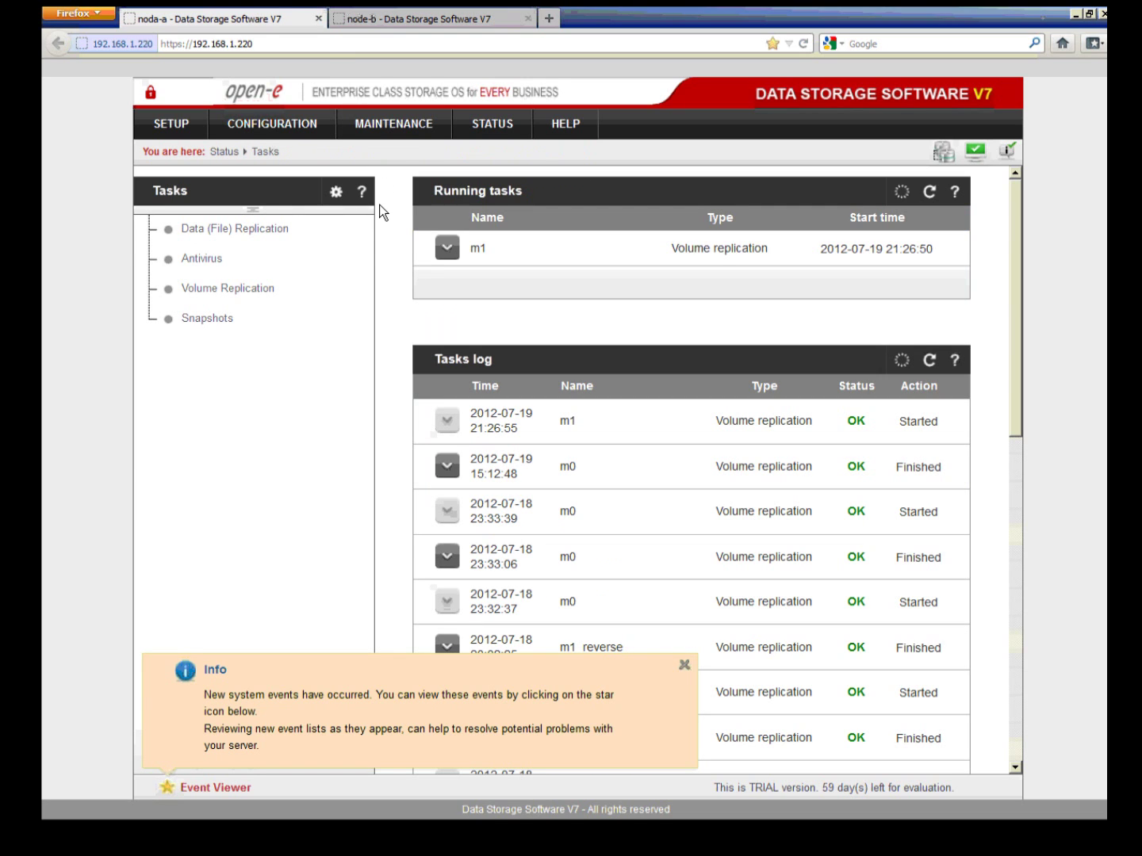
click(685, 670)
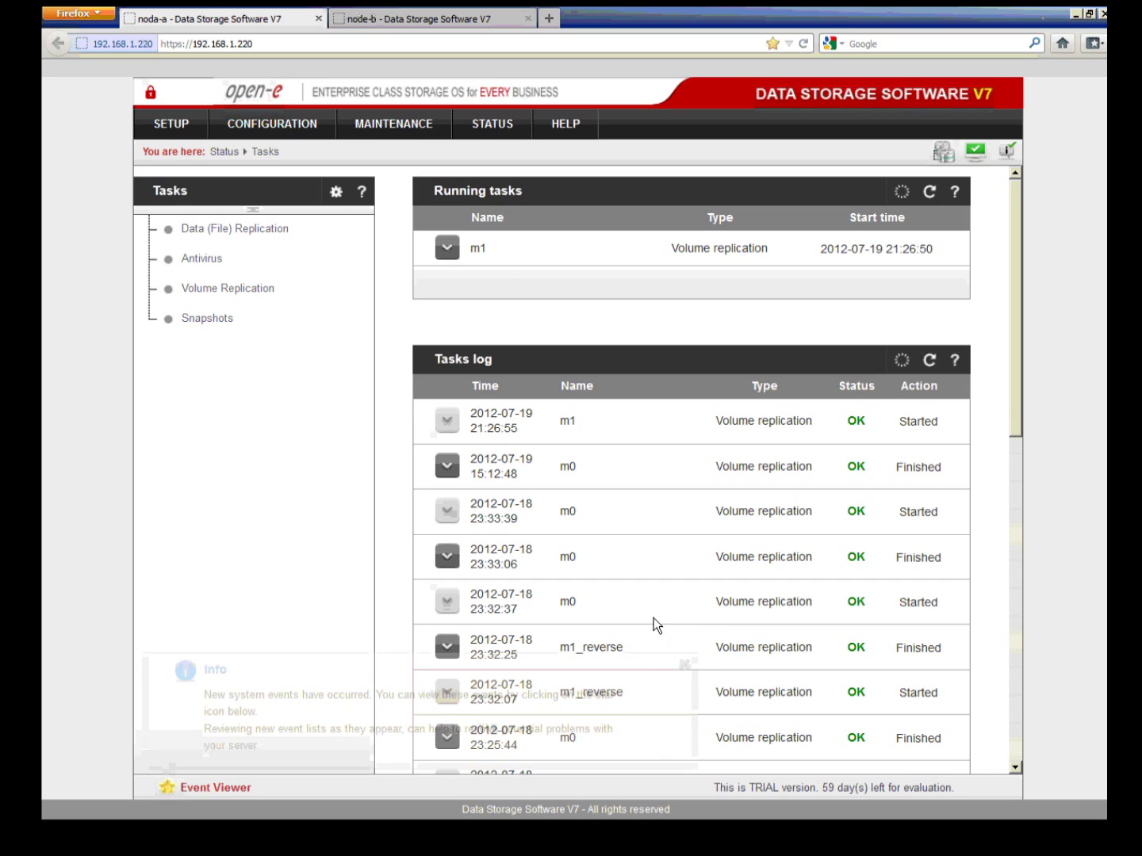
click(308, 124)
mouse_move(330, 243)
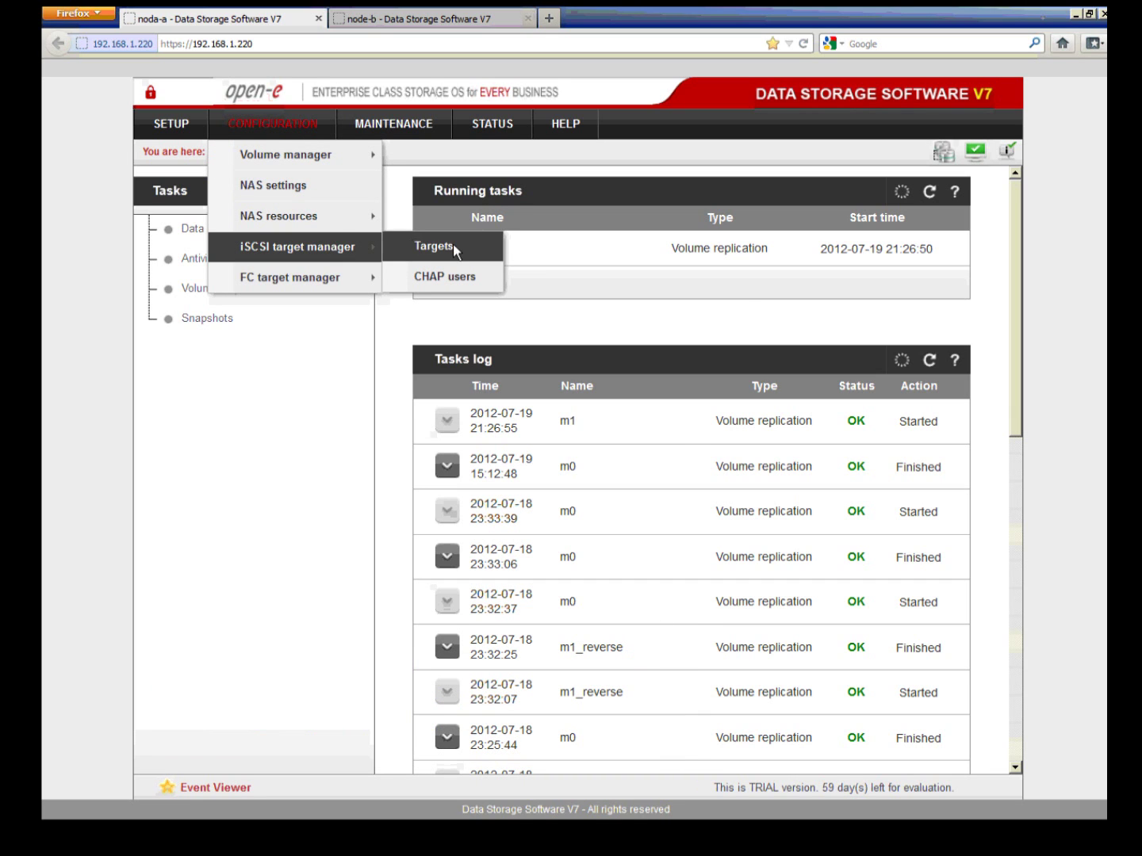
click(423, 246)
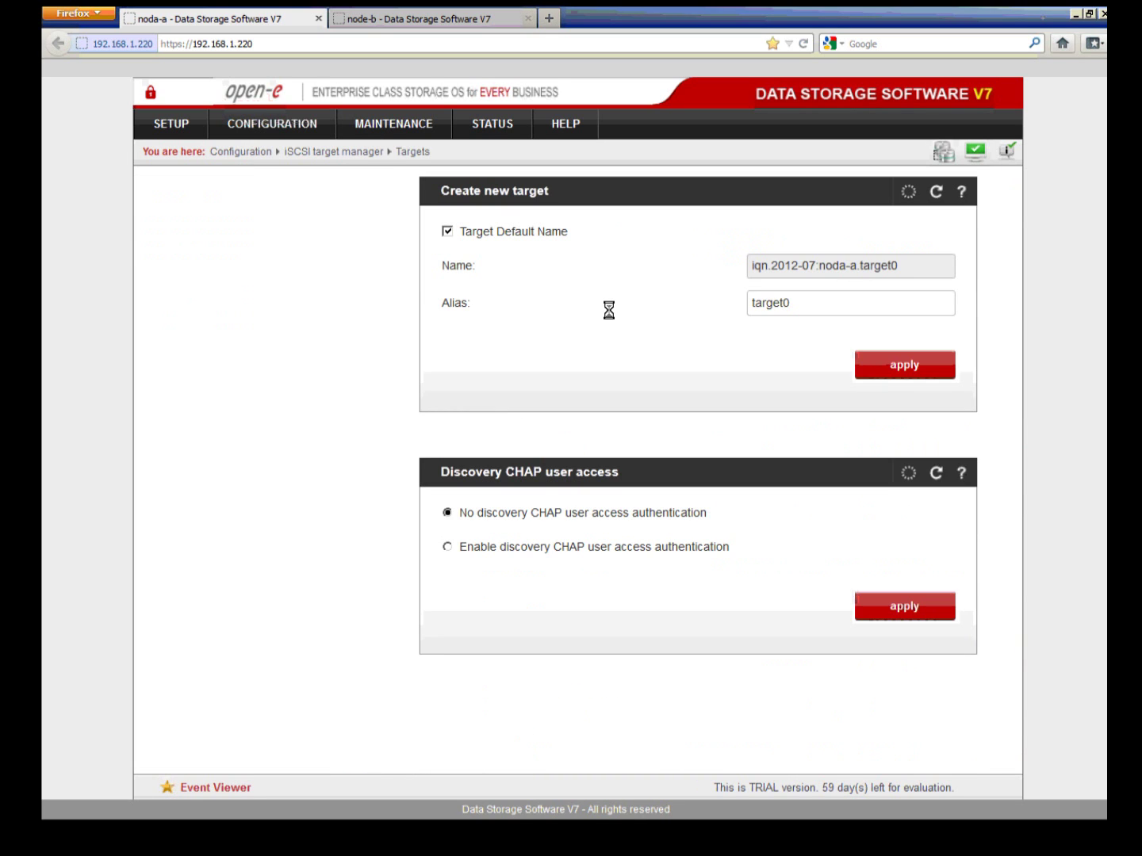
click(447, 231)
click(866, 267)
drag(904, 265, 820, 274)
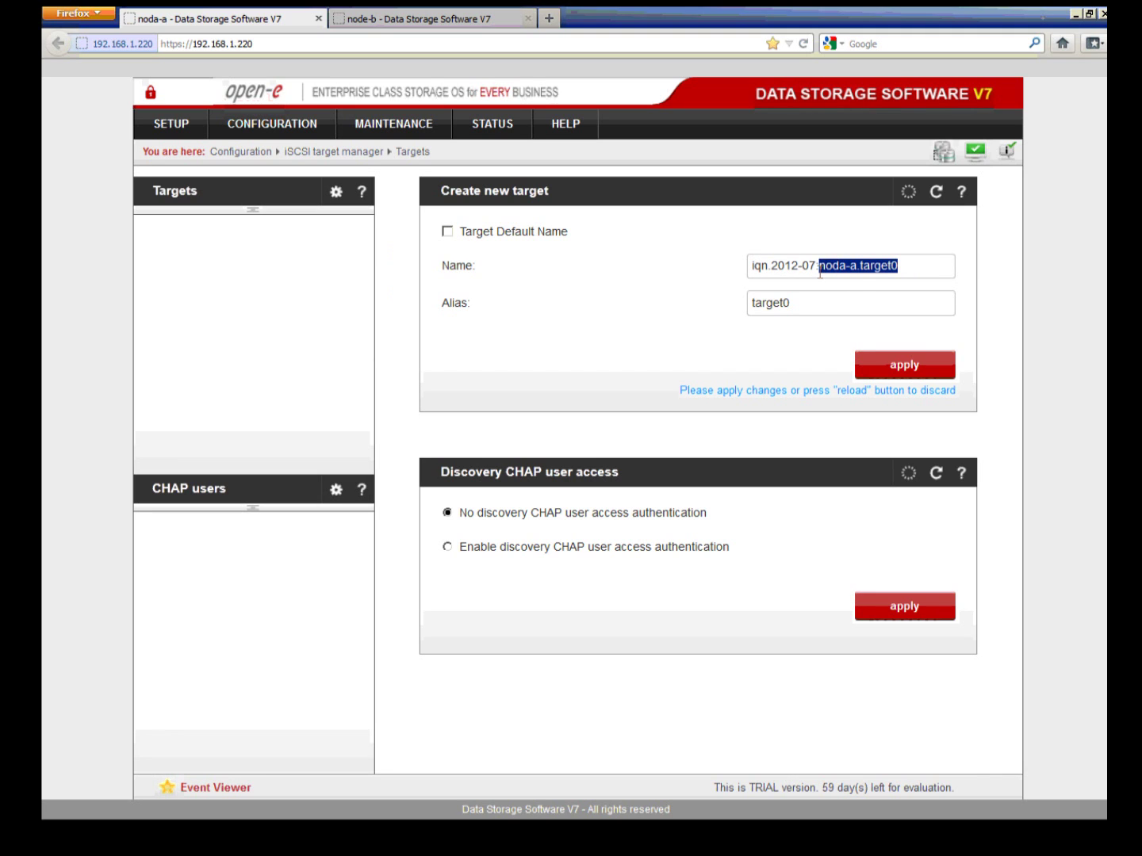
text(m)
click(861, 285)
click(906, 375)
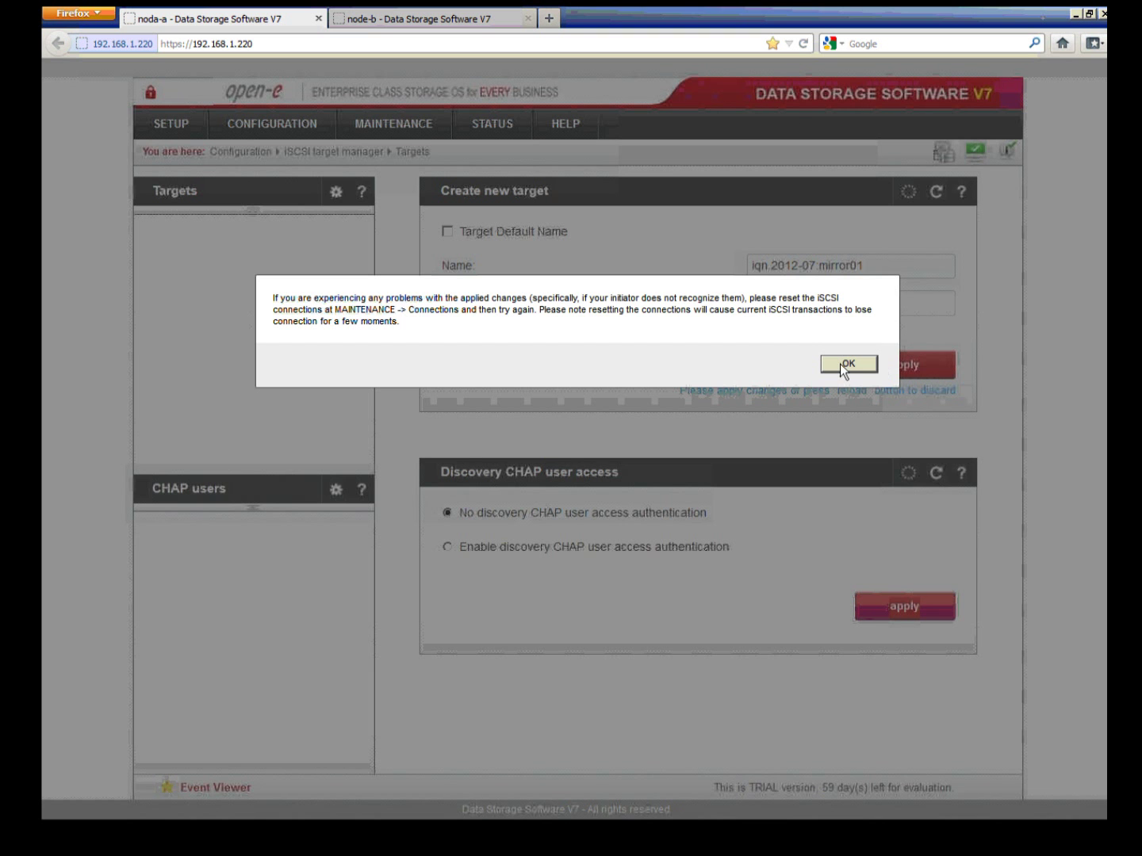
click(843, 363)
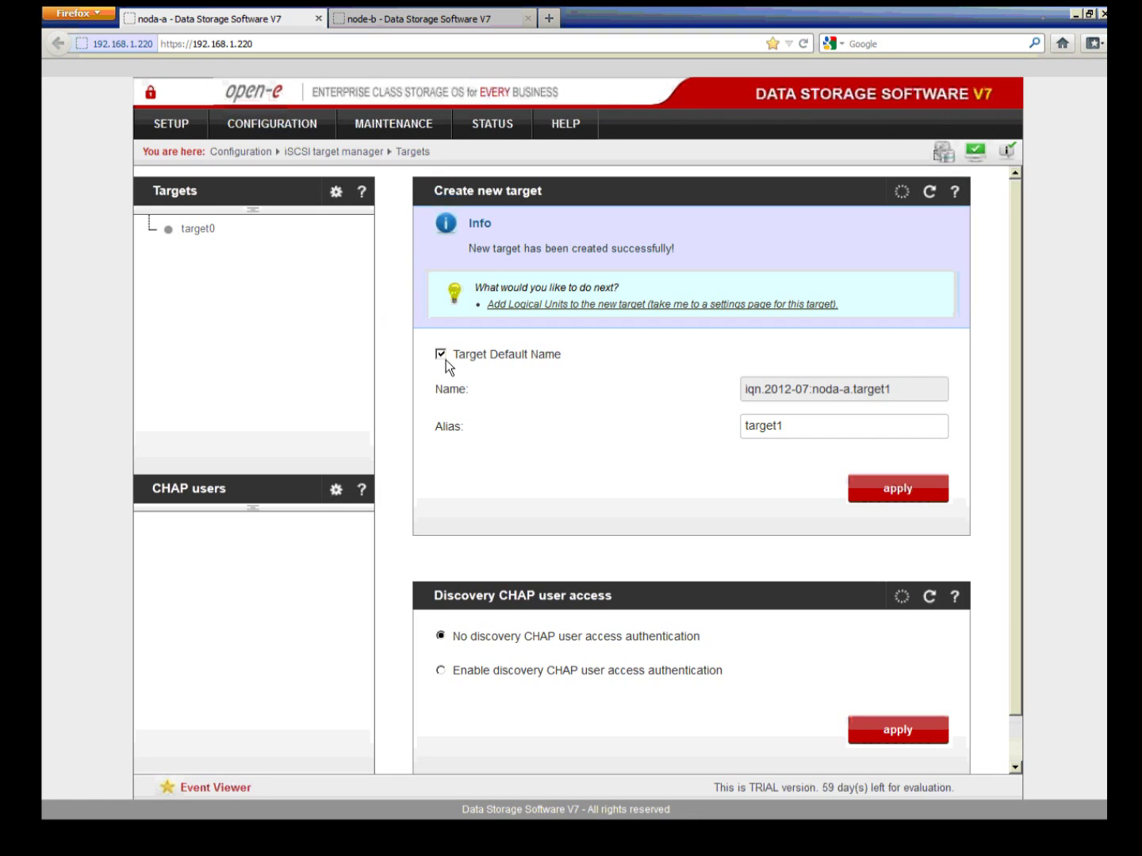
Step: Create noda-a's second target named iqn.2012-07:mirror02
click(440, 354)
drag(891, 390, 812, 389)
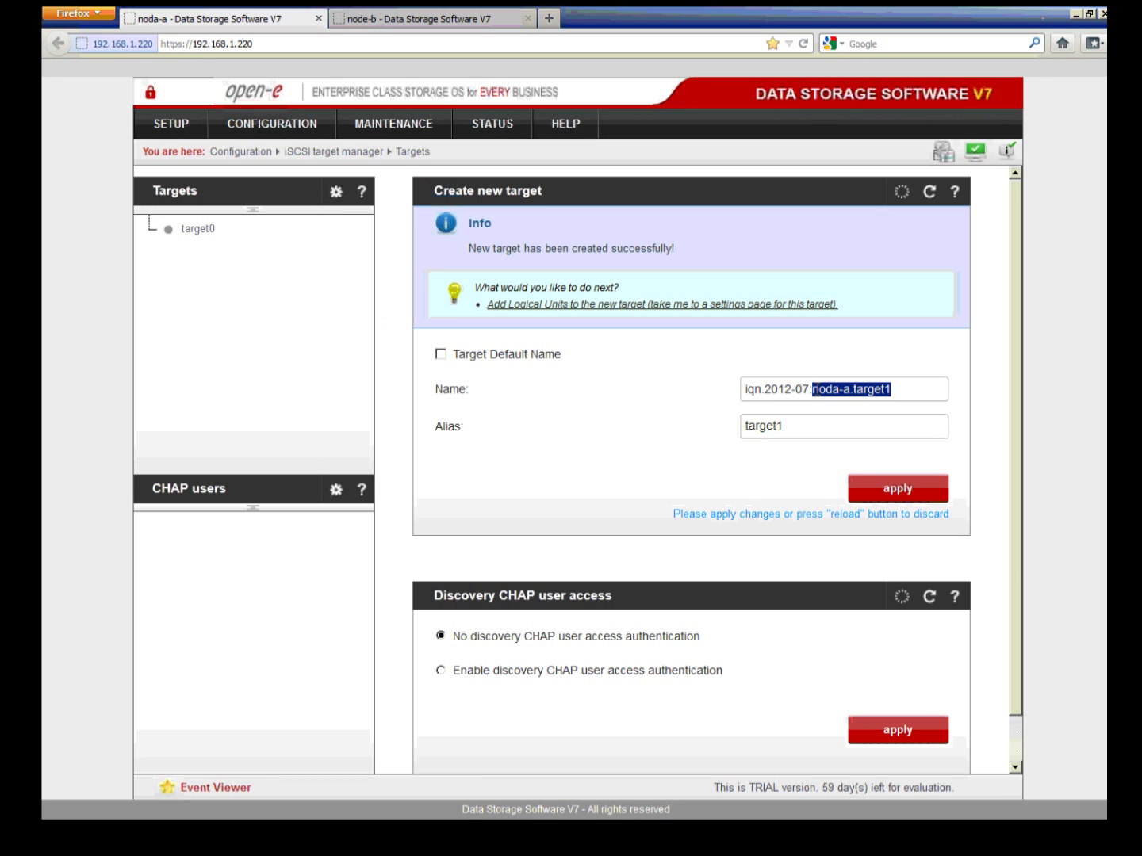
text(mi)
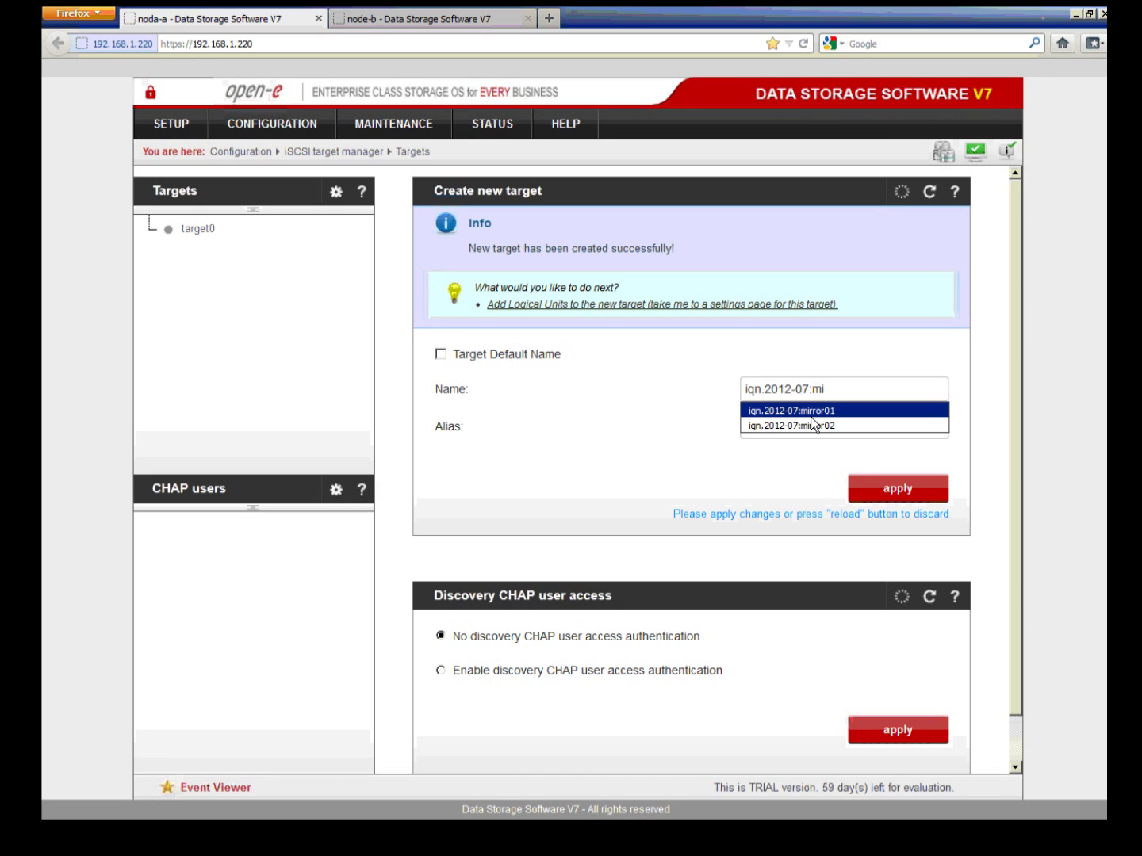
click(802, 426)
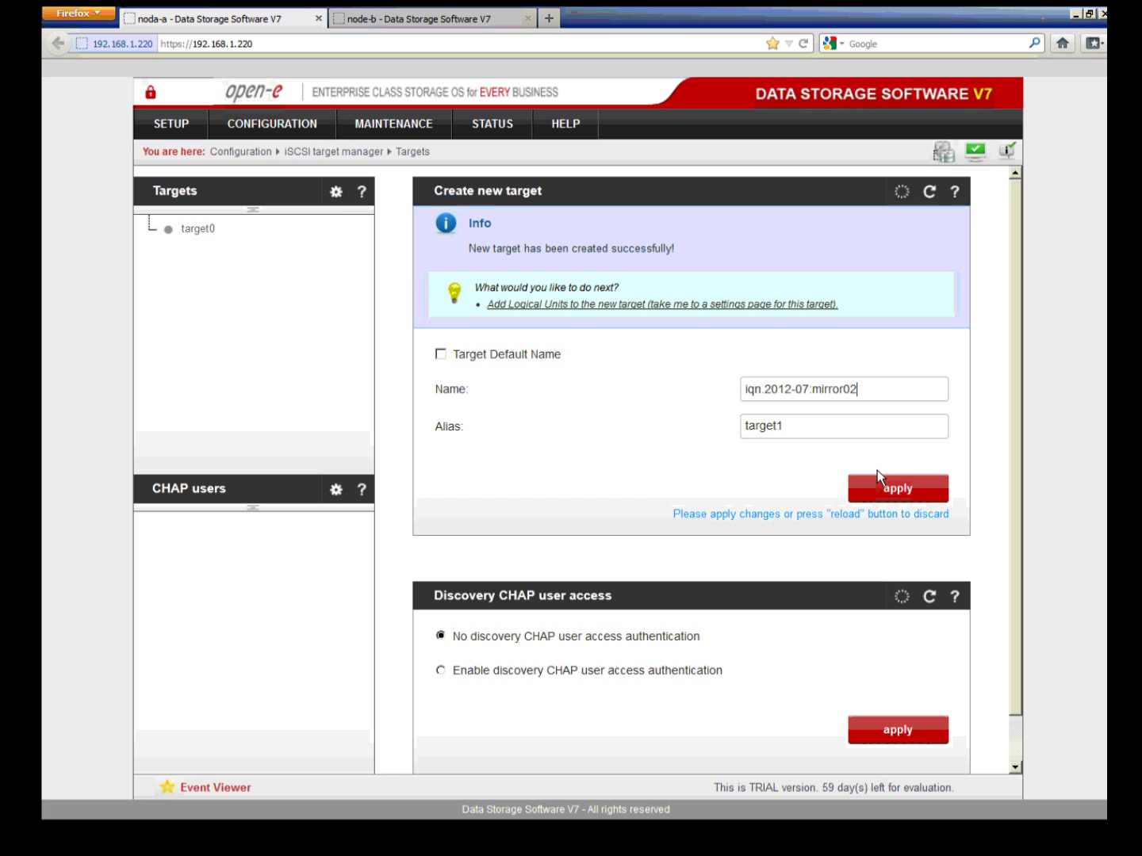
click(896, 487)
key(Return)
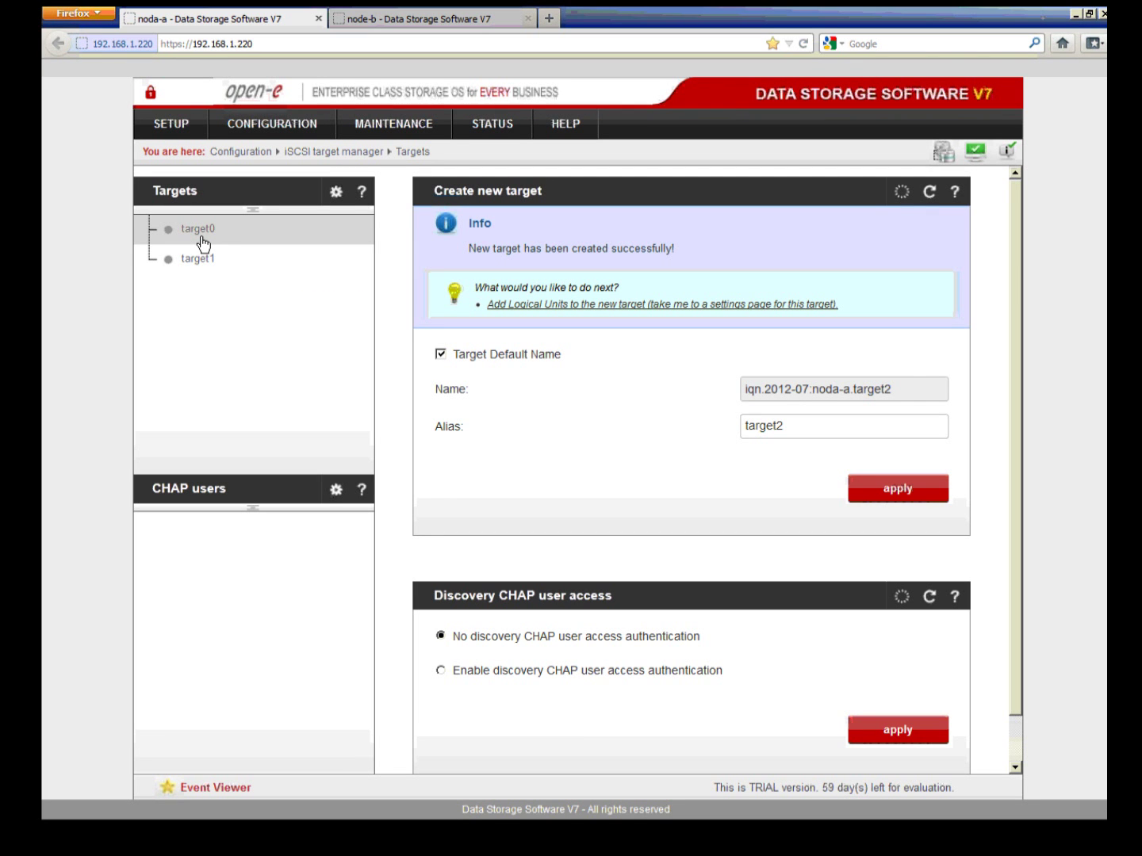
Step: On noda-a, copy lv0000's SCSI ID and attach lv0000 to target0 as LUN 0
click(202, 239)
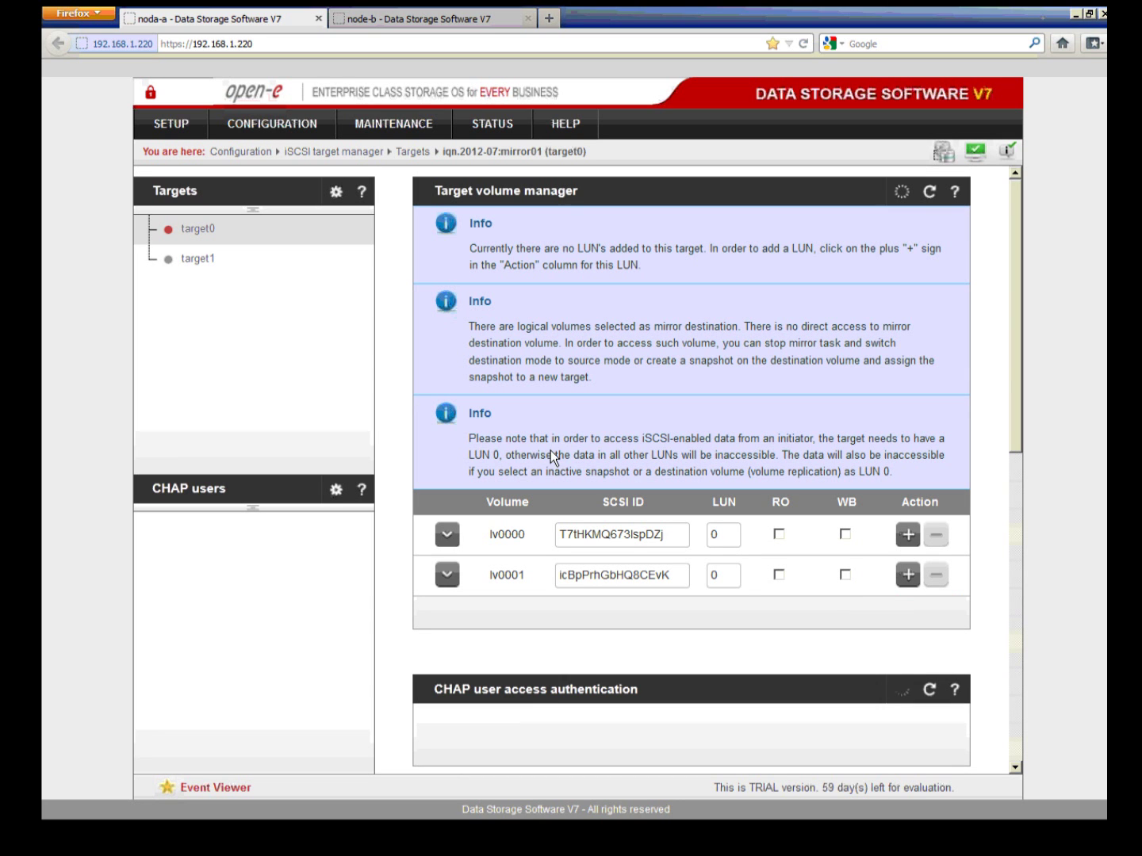
drag(681, 534, 524, 531)
right_click(597, 537)
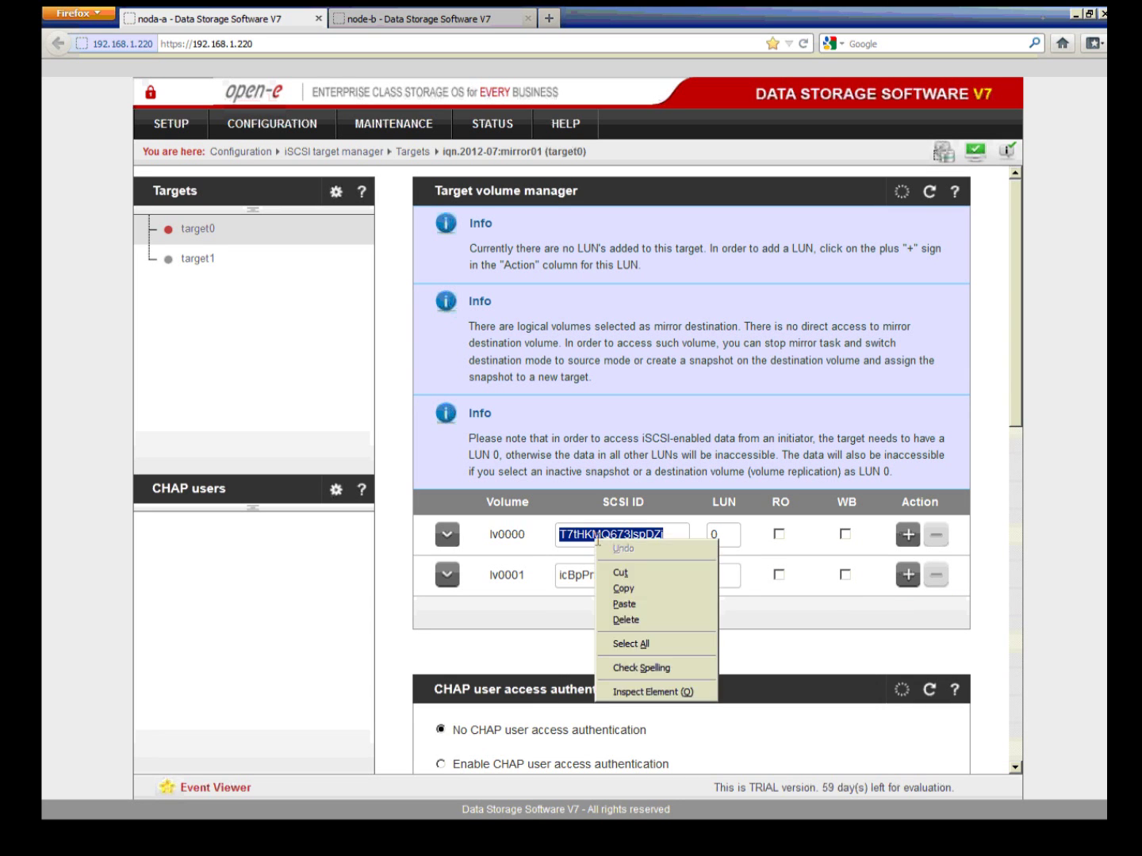
click(625, 589)
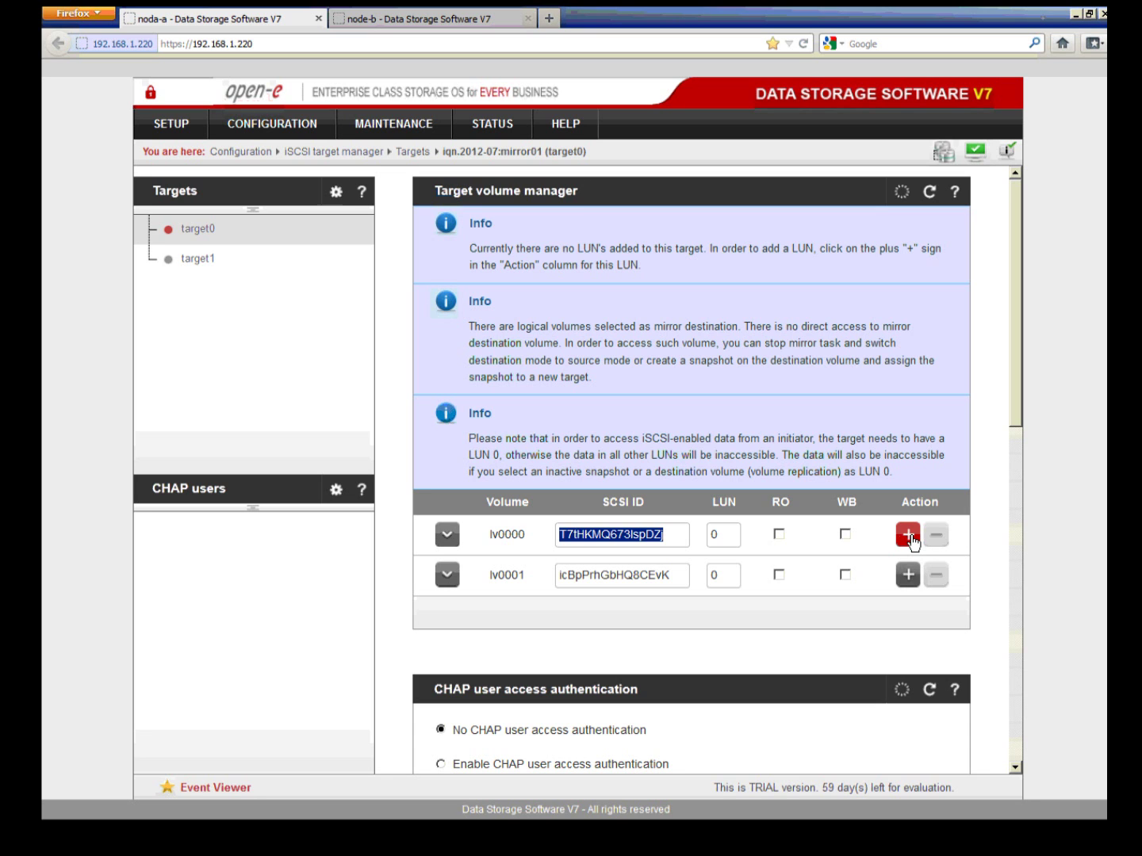
click(908, 535)
click(846, 362)
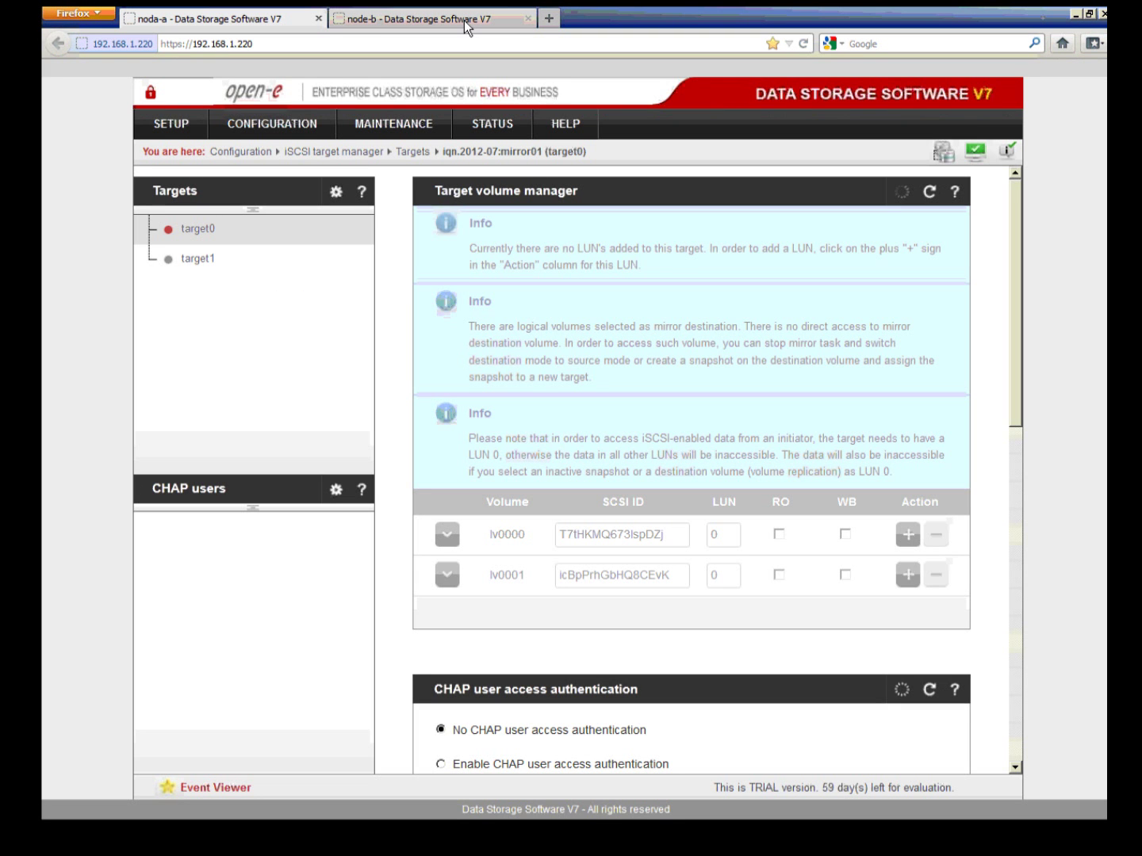
Step: On node-b, paste SCSI ID T7tHKMQ673IspDZj into lv0000 and attach it to target0
click(464, 20)
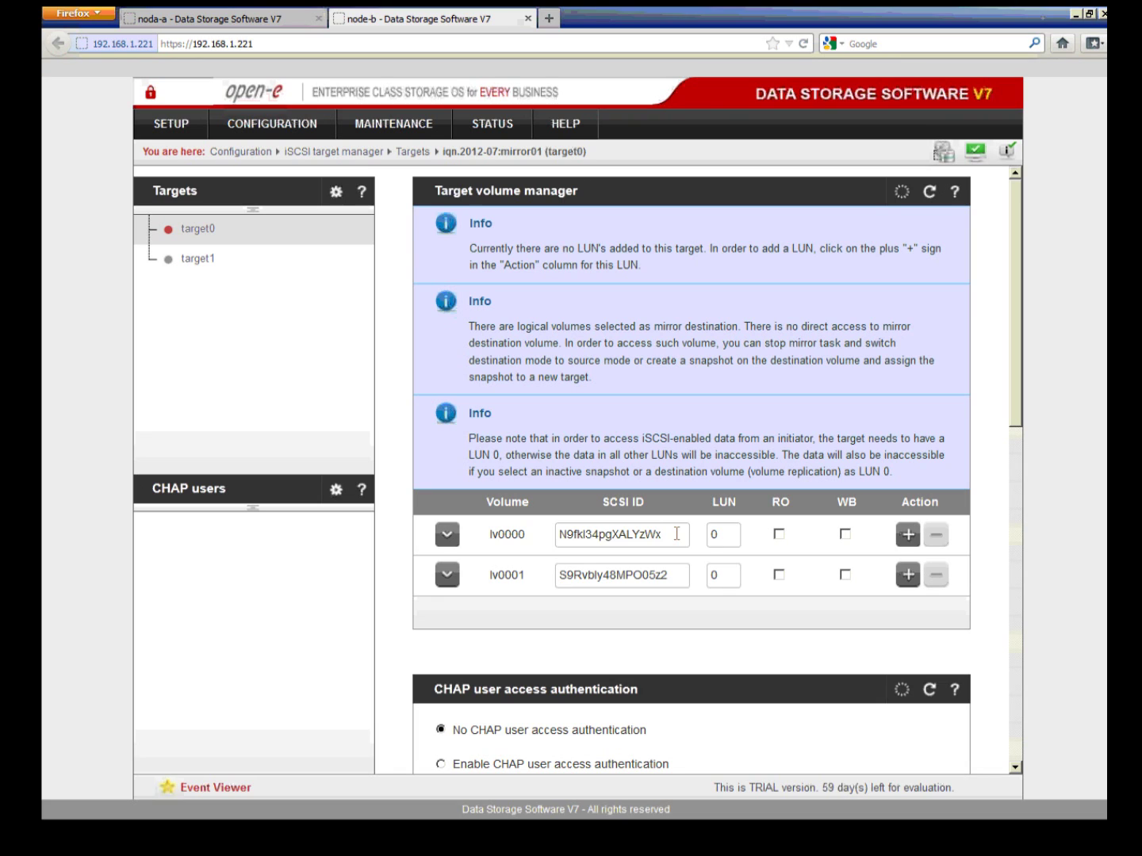
double_click(676, 532)
right_click(632, 530)
click(644, 596)
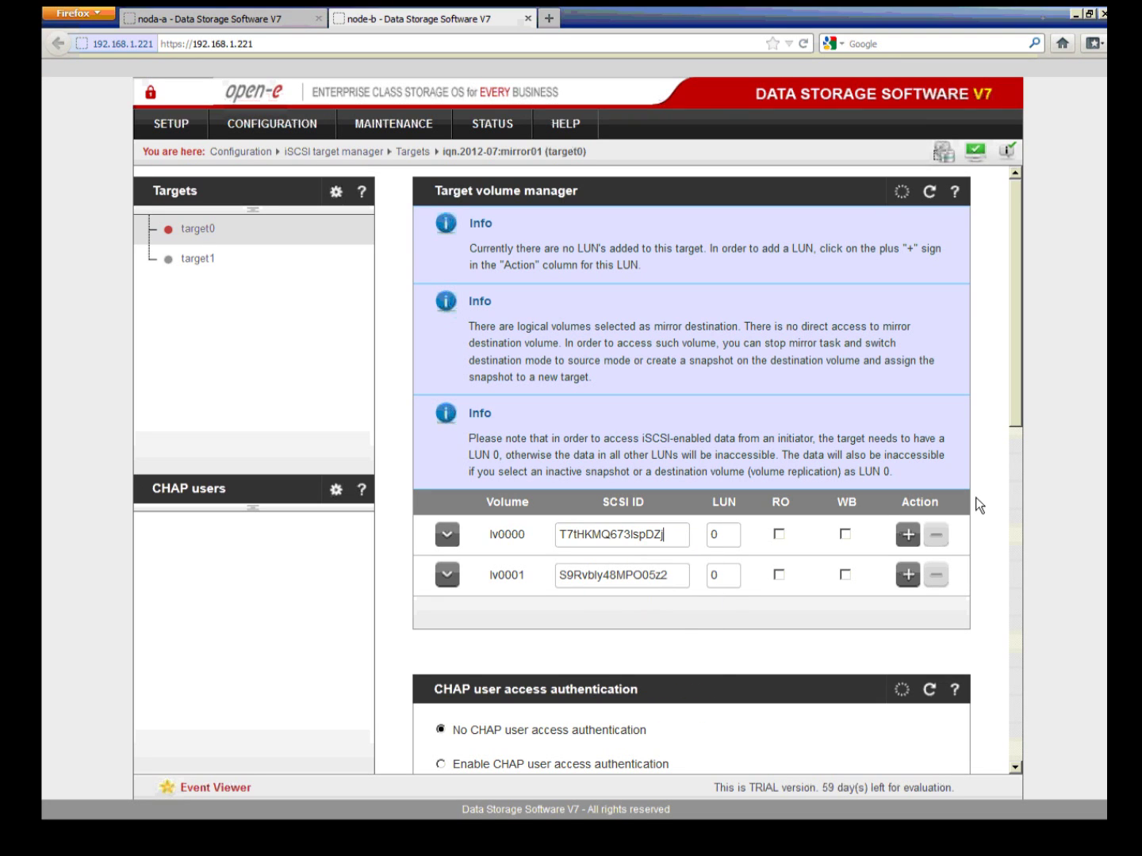
click(908, 536)
click(846, 362)
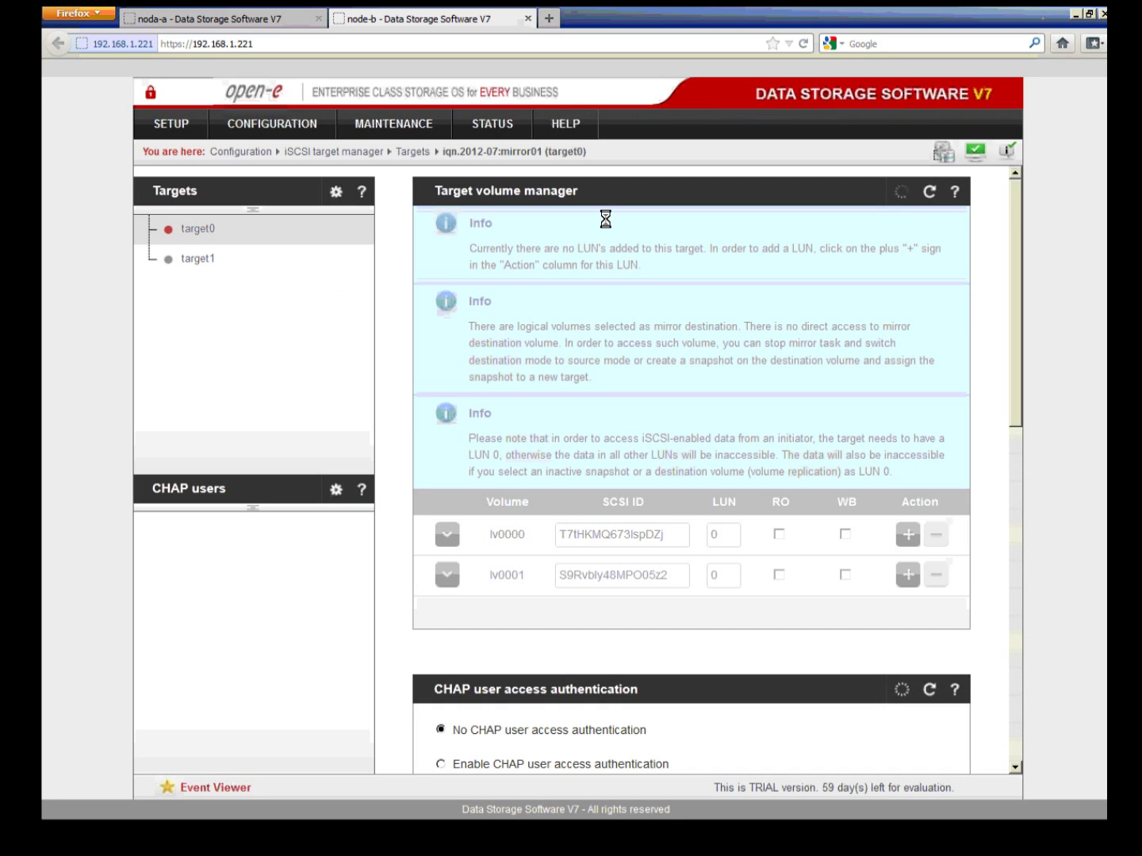
drag(605, 219, 501, 150)
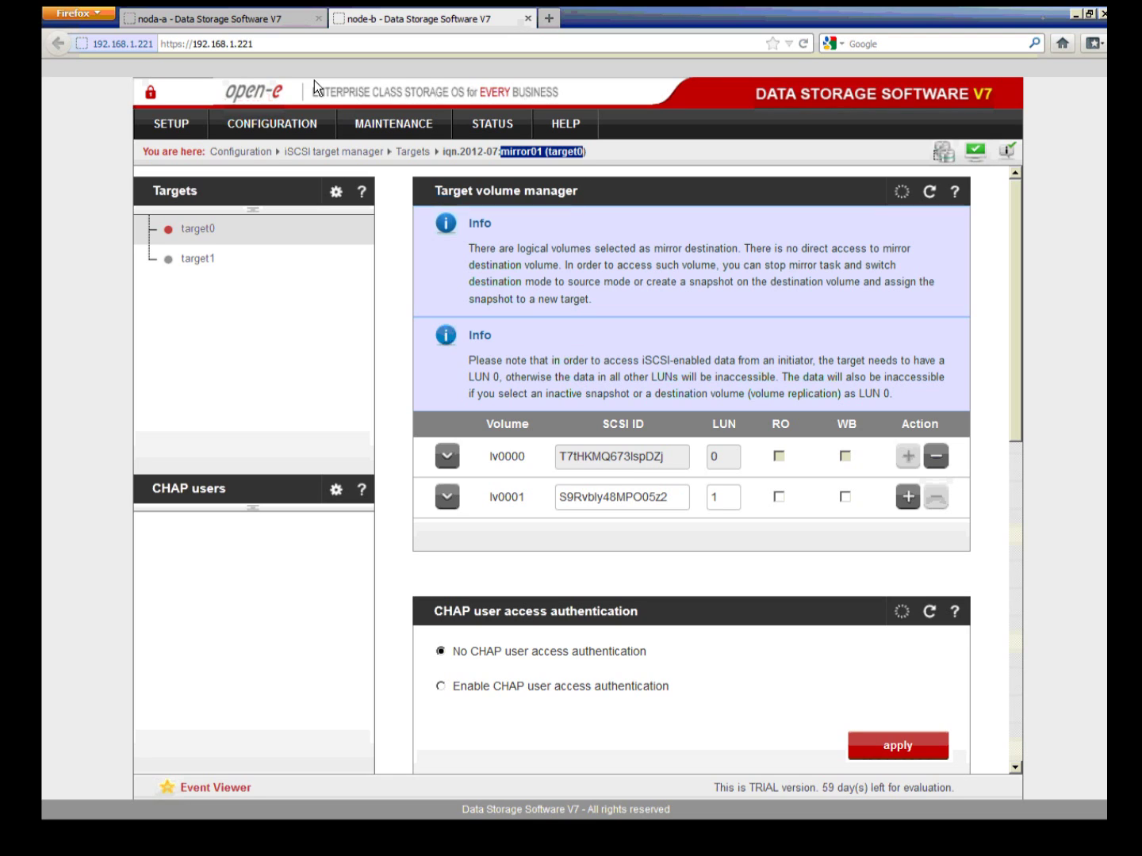
Step: Back on noda-a, open target1's volume settings
click(270, 23)
drag(587, 157, 565, 153)
click(571, 152)
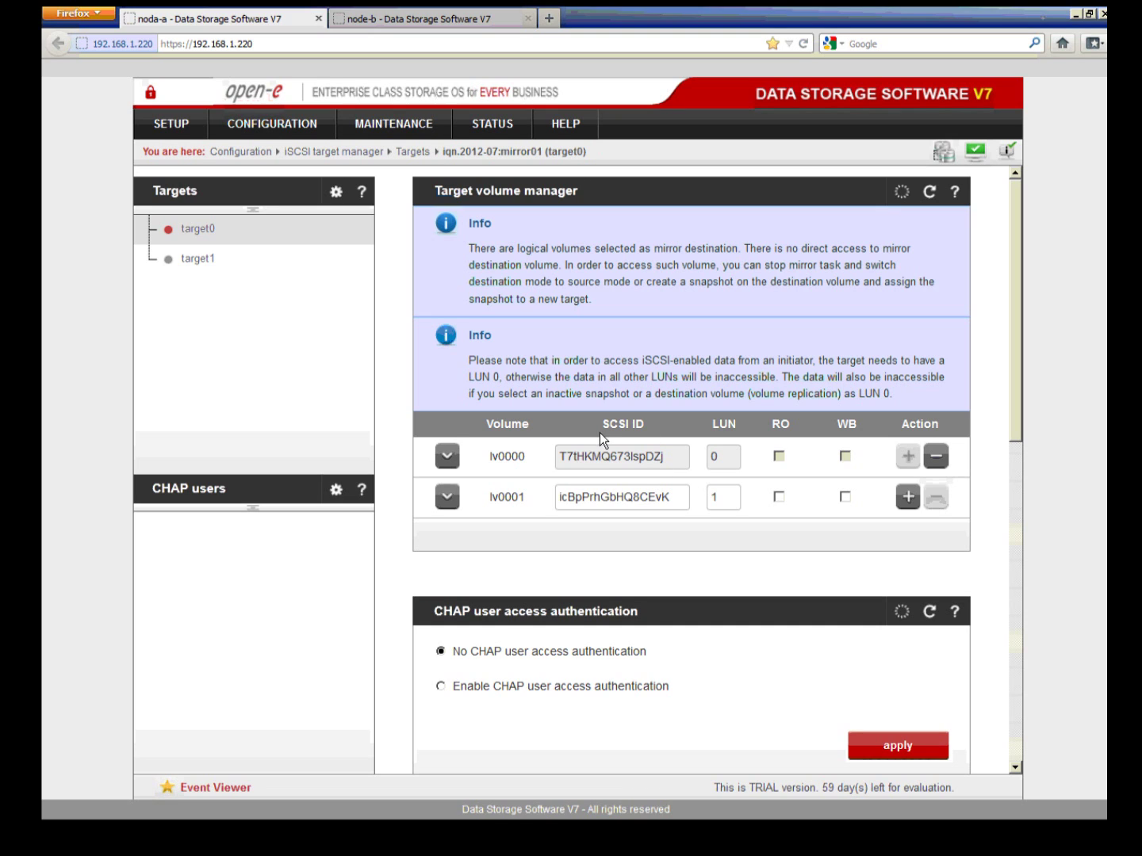
click(196, 260)
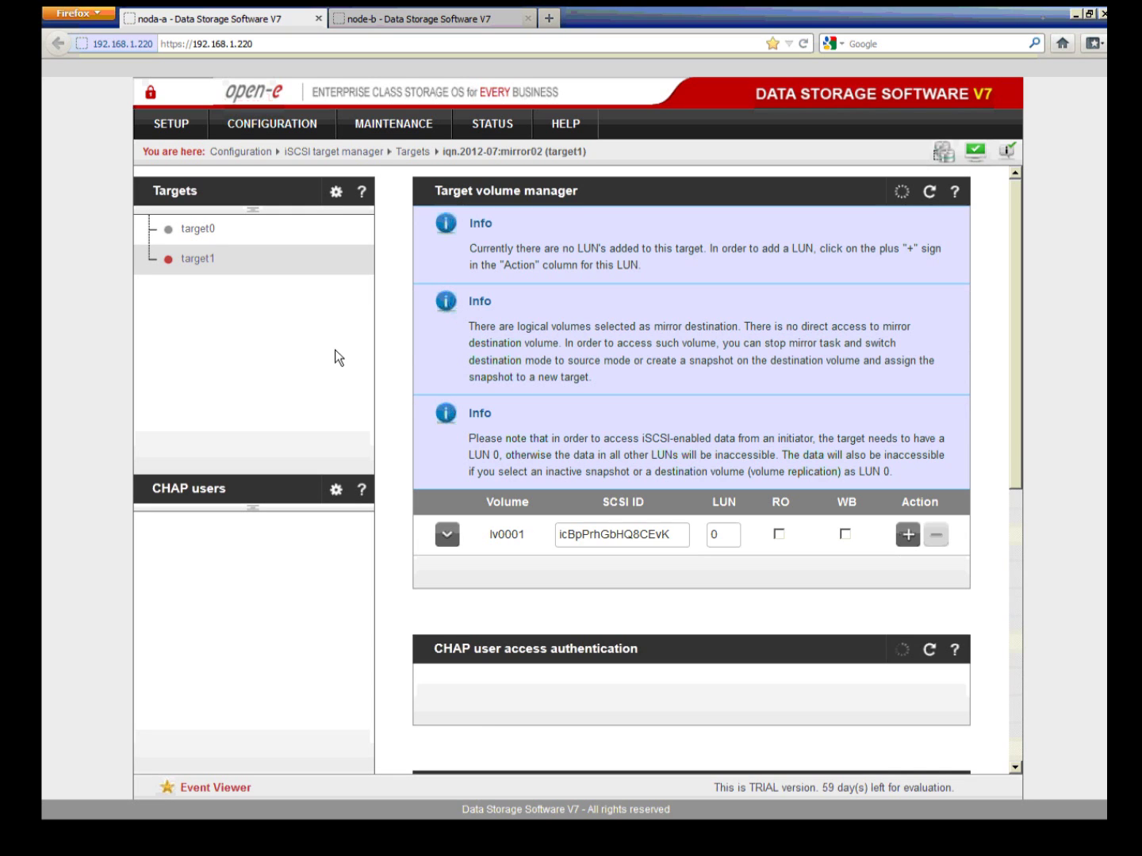
Step: Copy lv0001's SCSI ID icBpPrhGbHQ8CEvK from noda-a's target1
drag(674, 536, 560, 536)
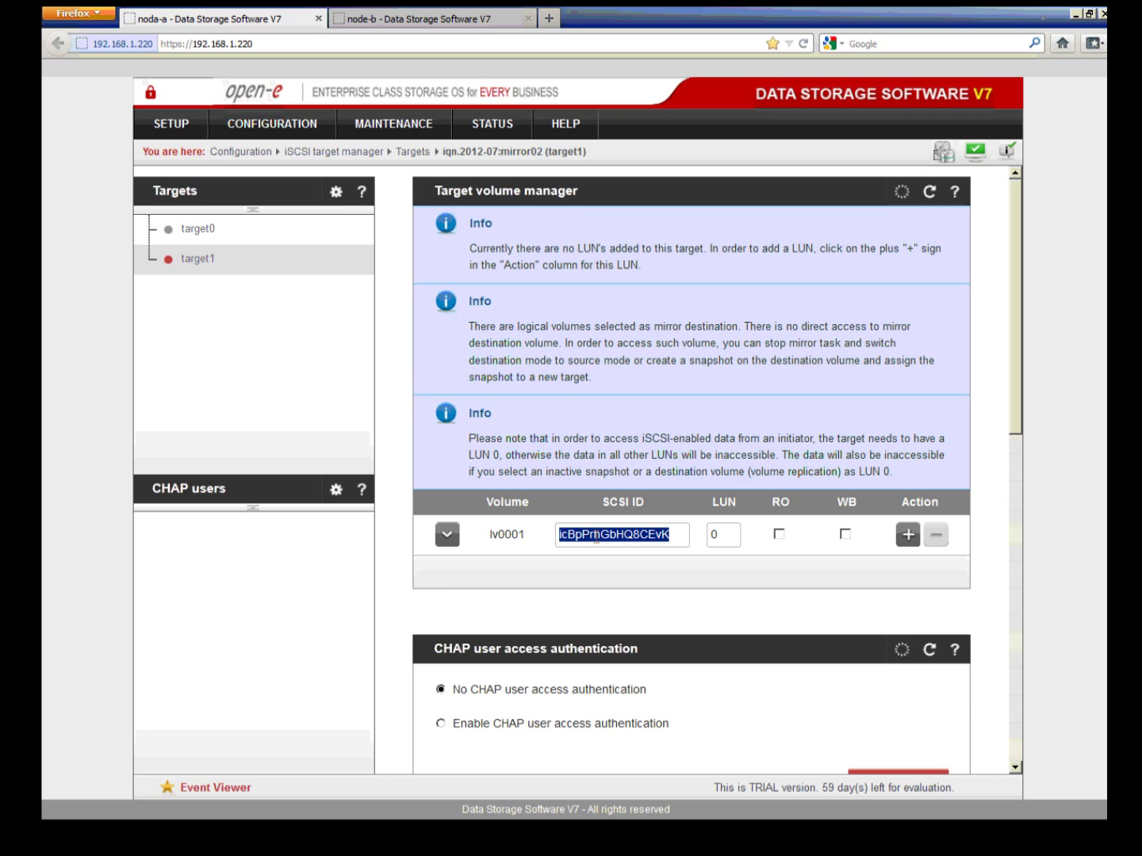
right_click(598, 536)
click(627, 587)
Step: On node-b, paste that SCSI ID into lv0001 and attach it to target1 as LUN 0
key(ctrl+Tab)
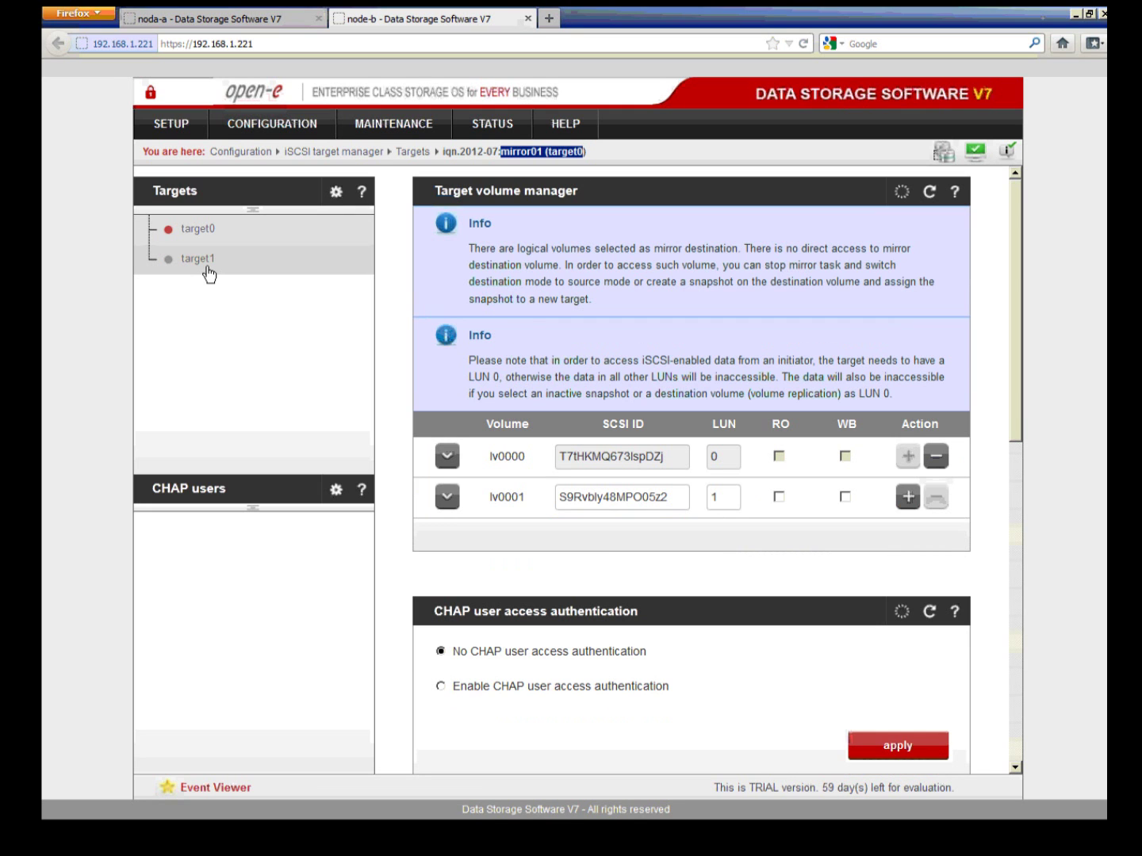
click(208, 267)
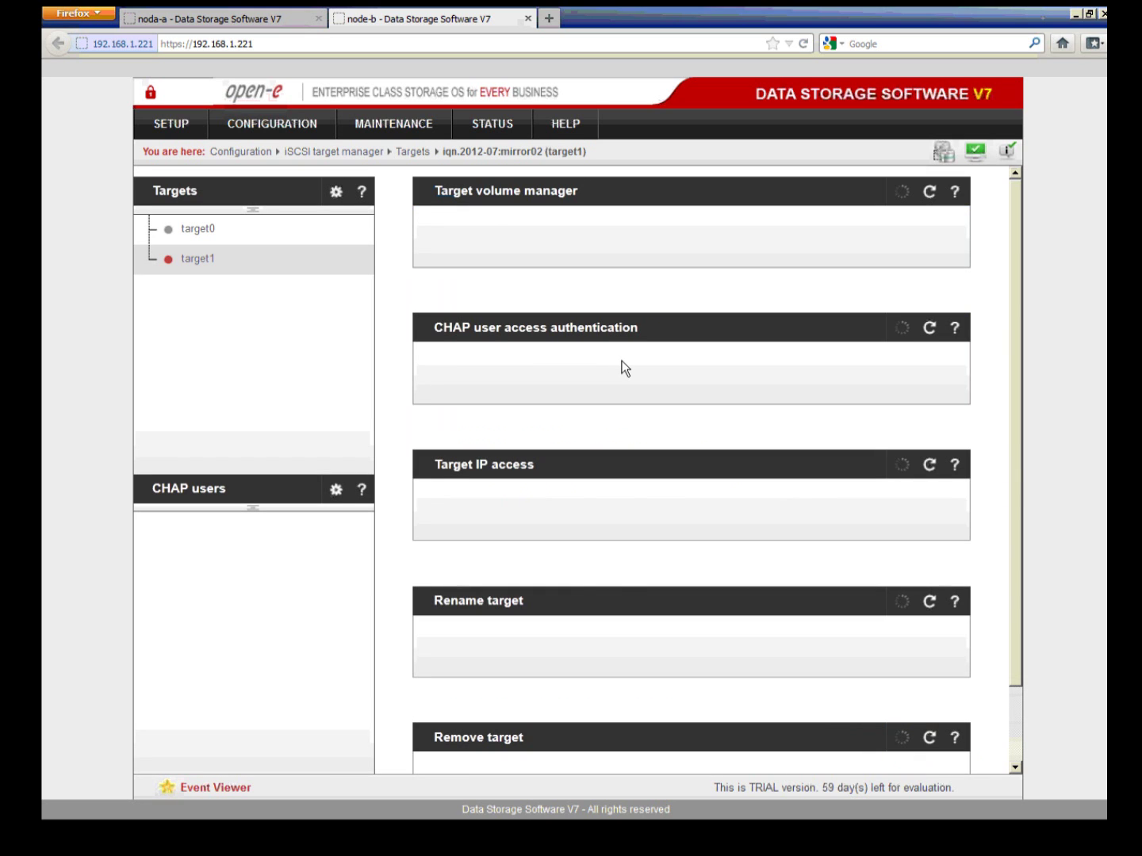
drag(668, 424, 572, 425)
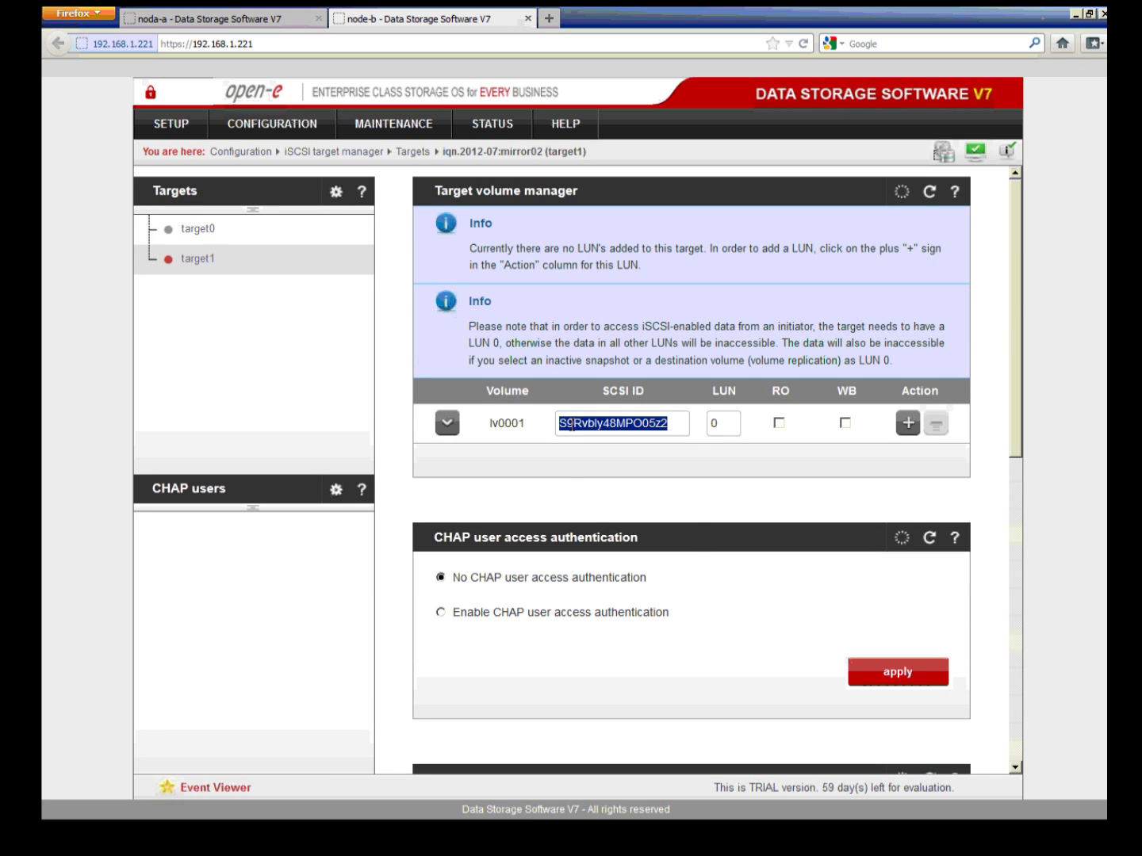
right_click(572, 425)
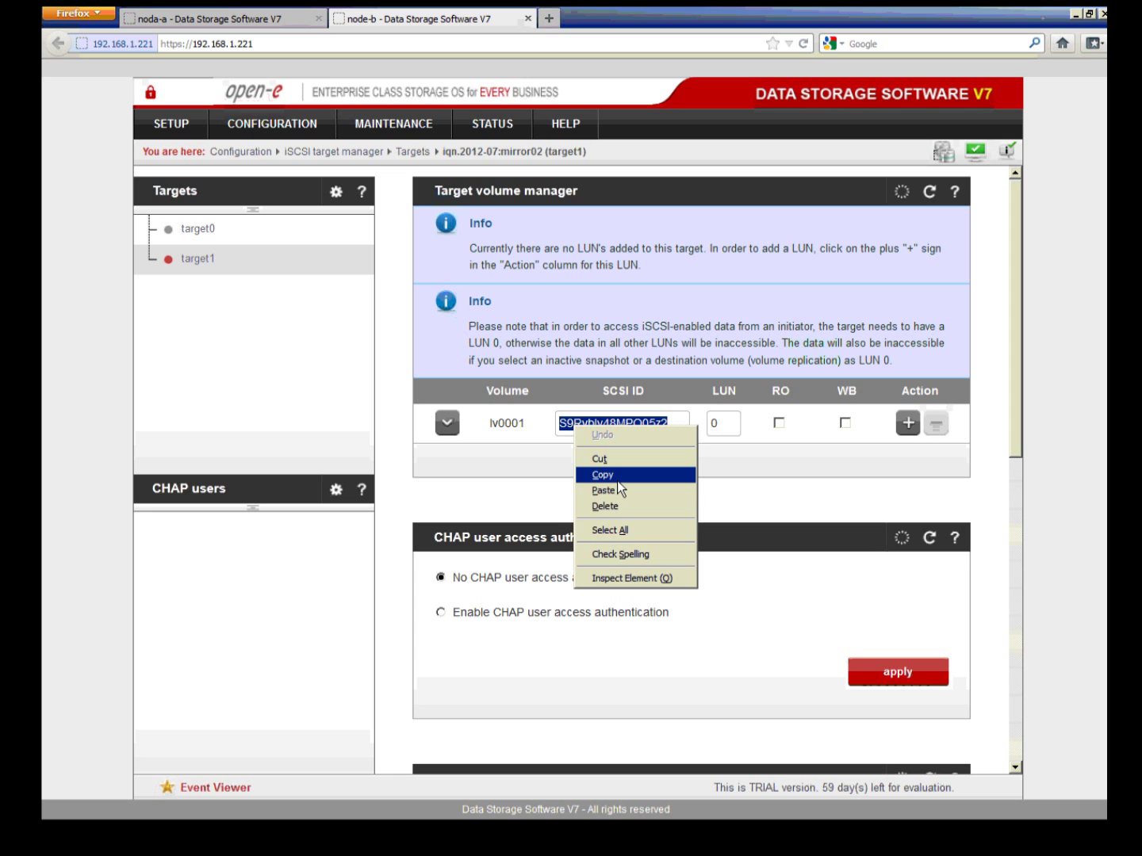
click(606, 491)
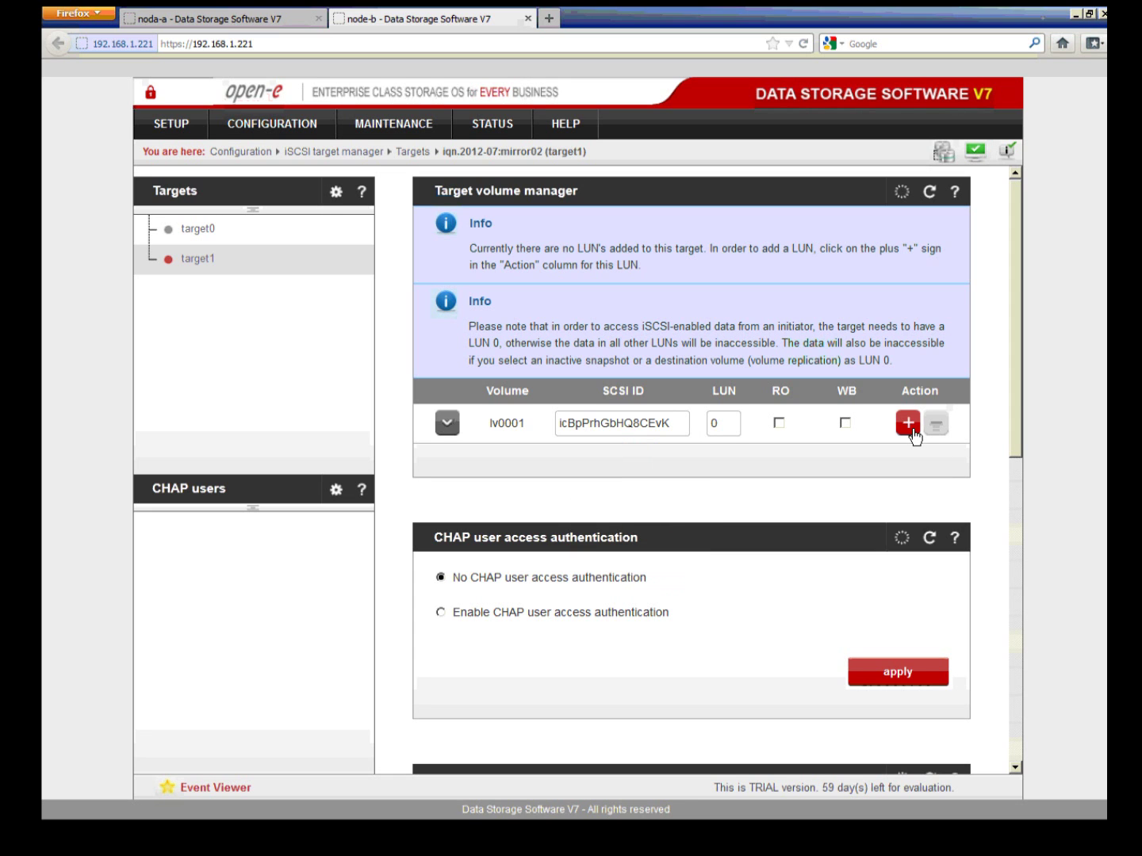
click(910, 423)
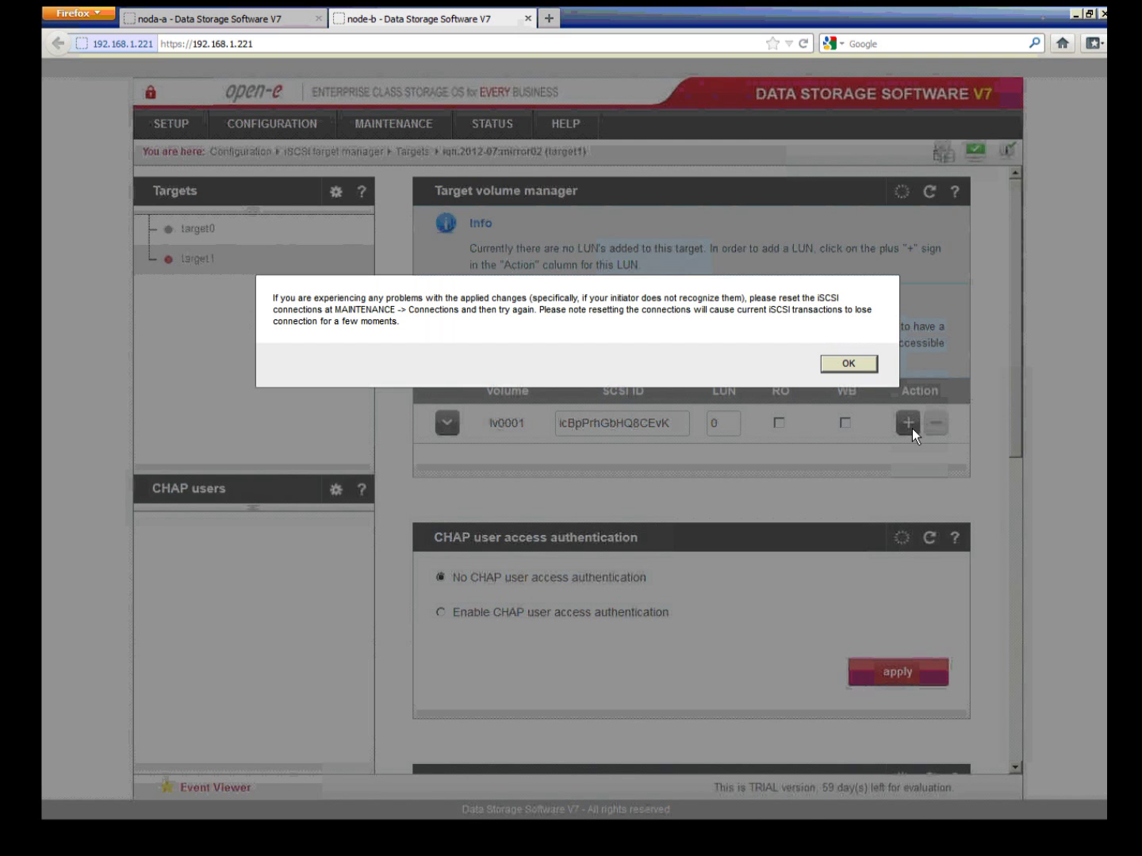
key(Return)
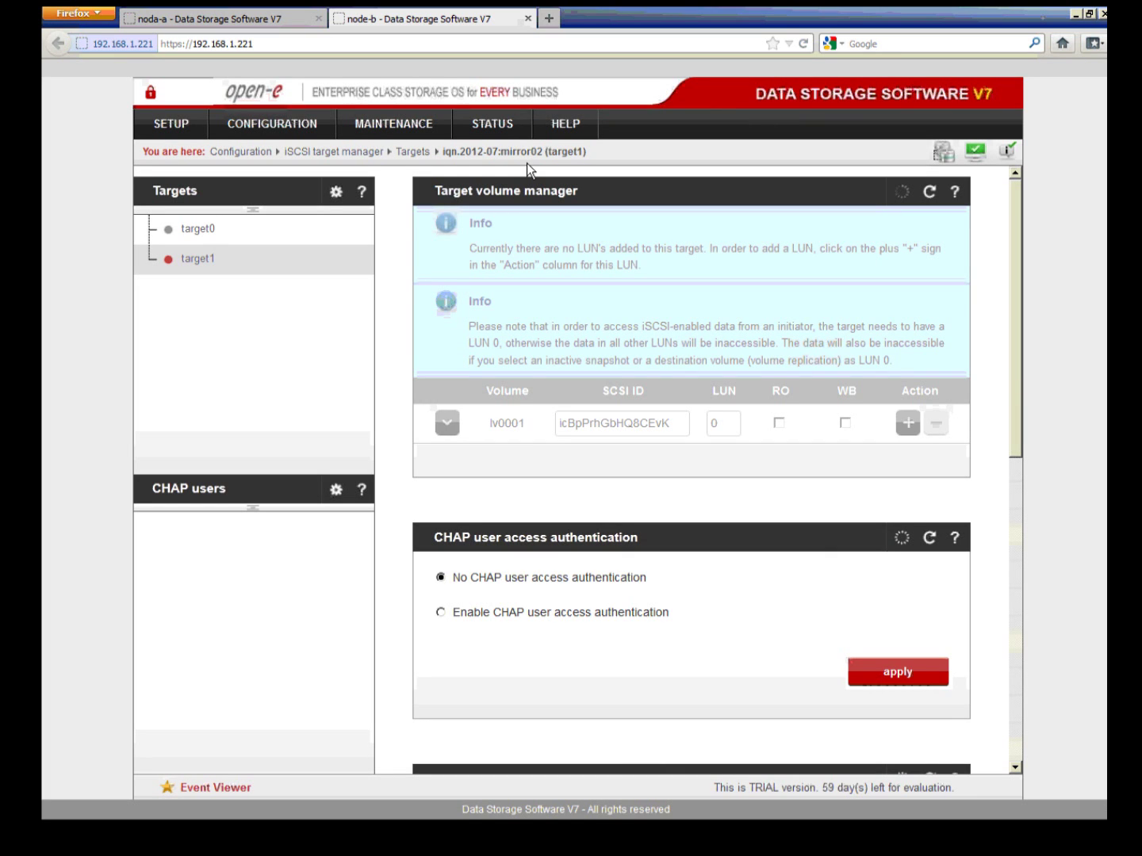
click(267, 17)
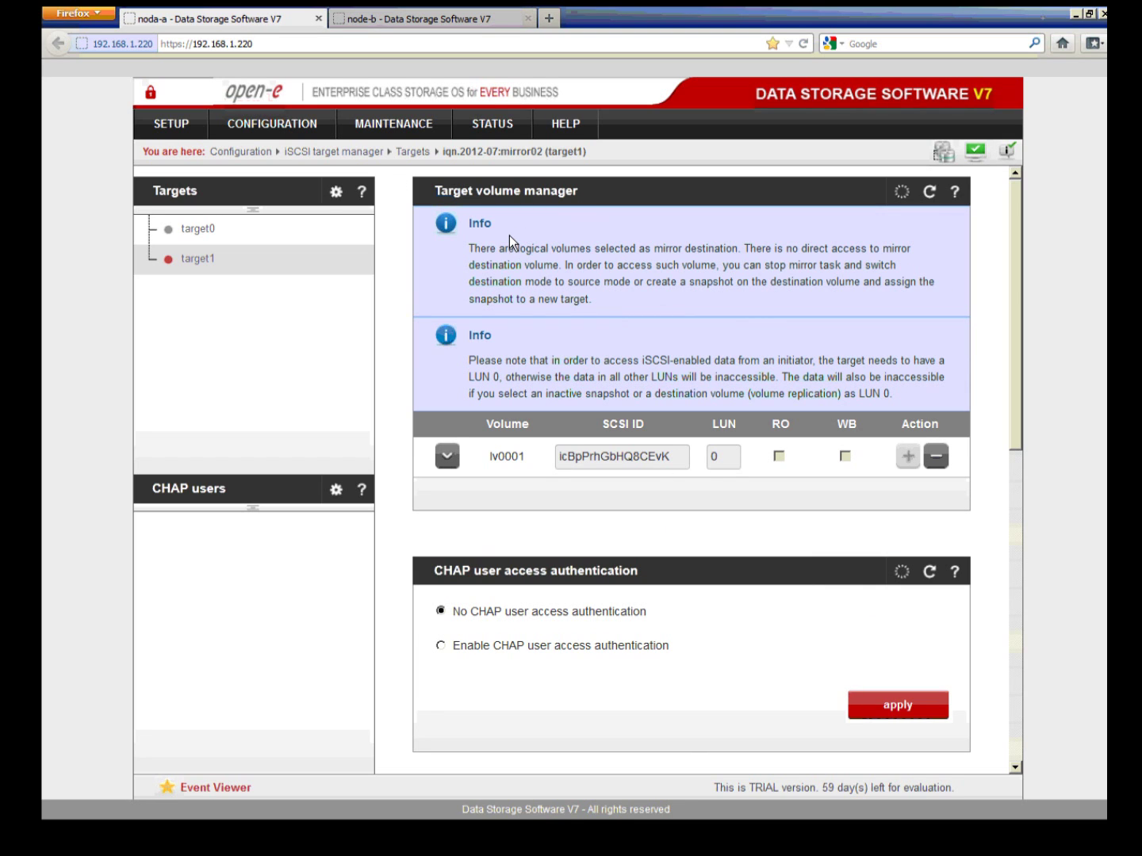
Step: Review the Failover manager's Ready for Start status, then show the Active-Active iSCSI Failover diagram
click(191, 133)
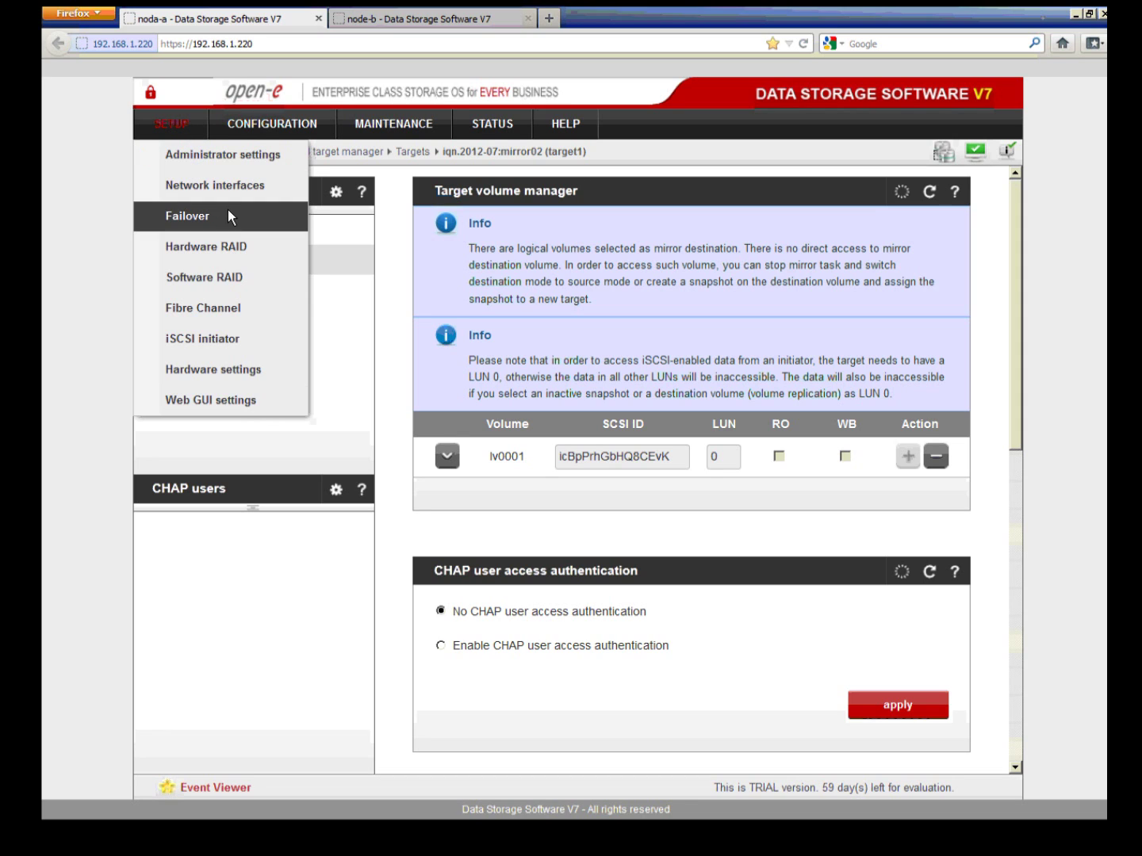
click(230, 211)
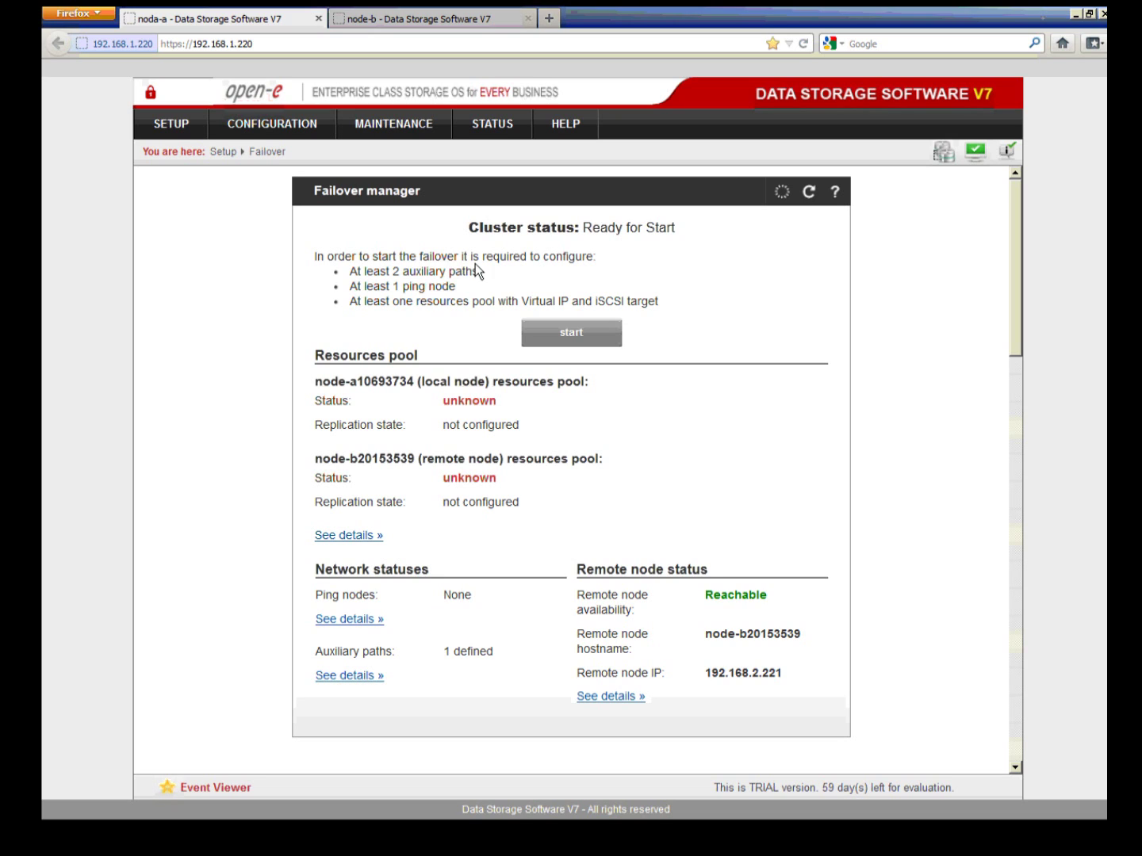
drag(316, 255, 599, 265)
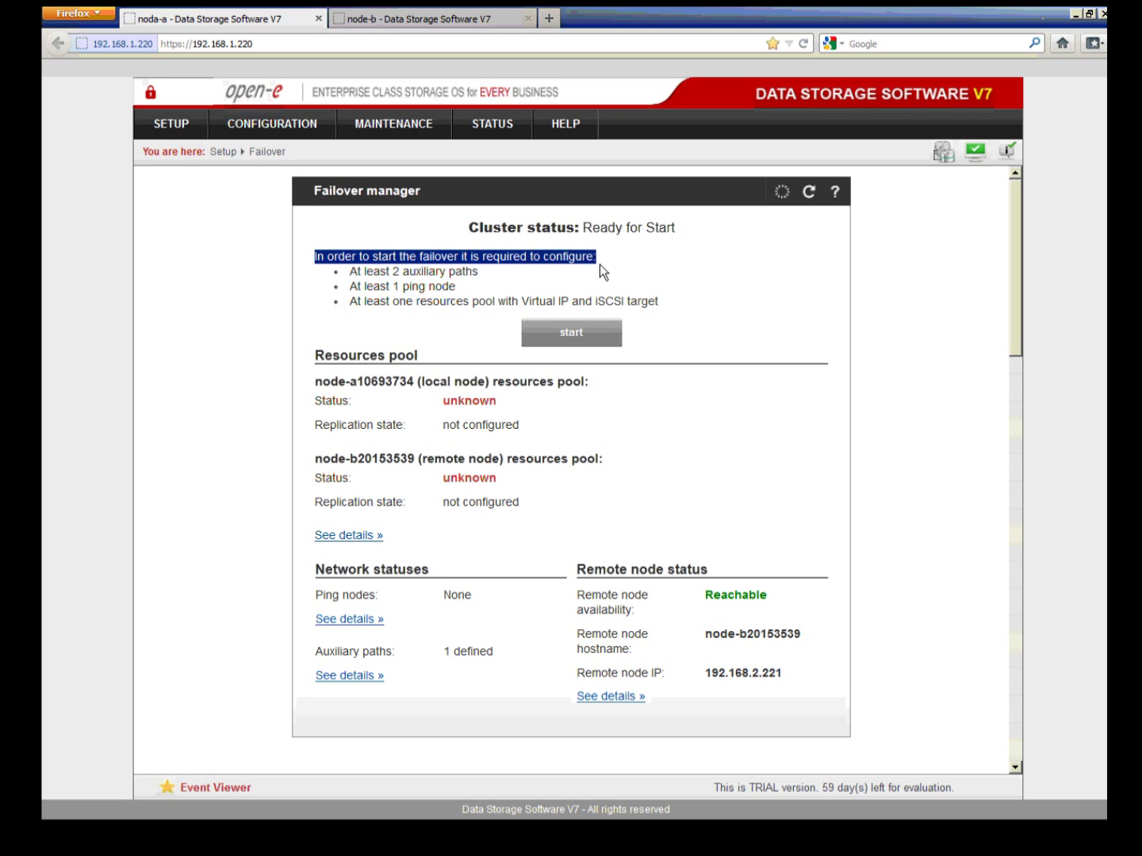
click(616, 275)
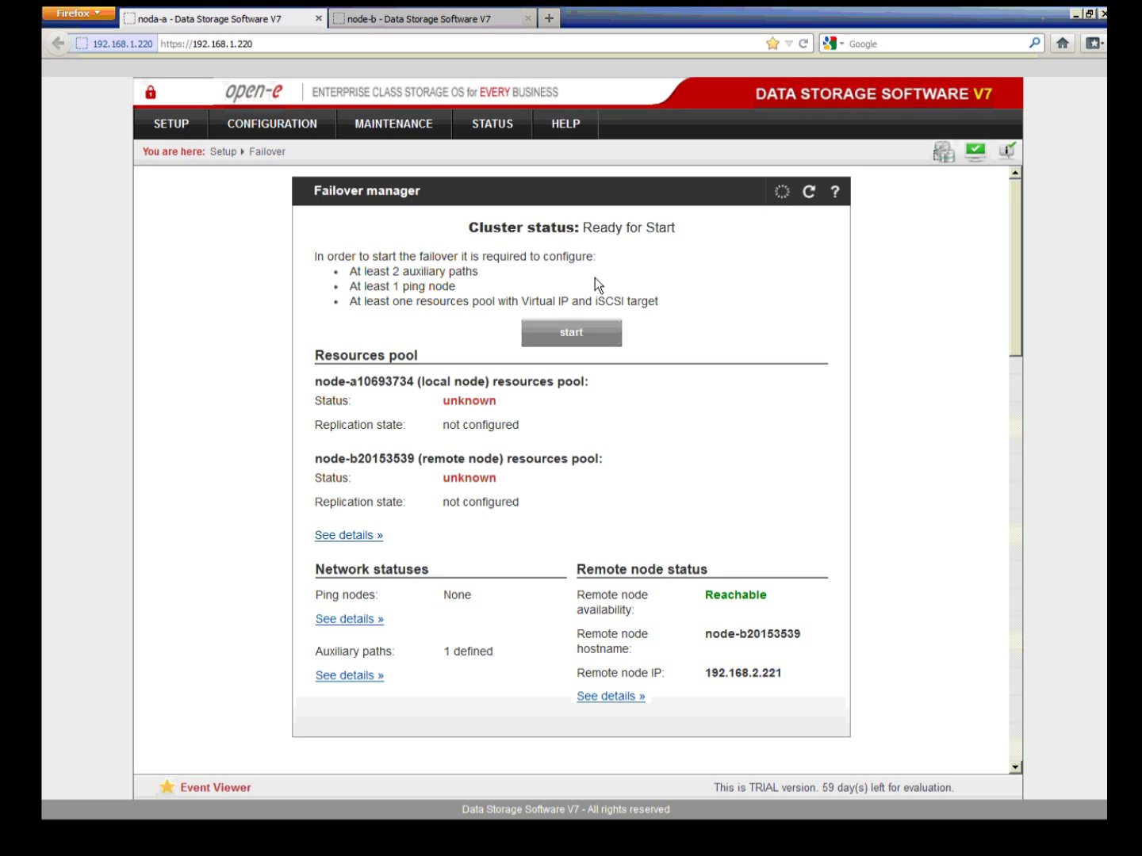
click(168, 810)
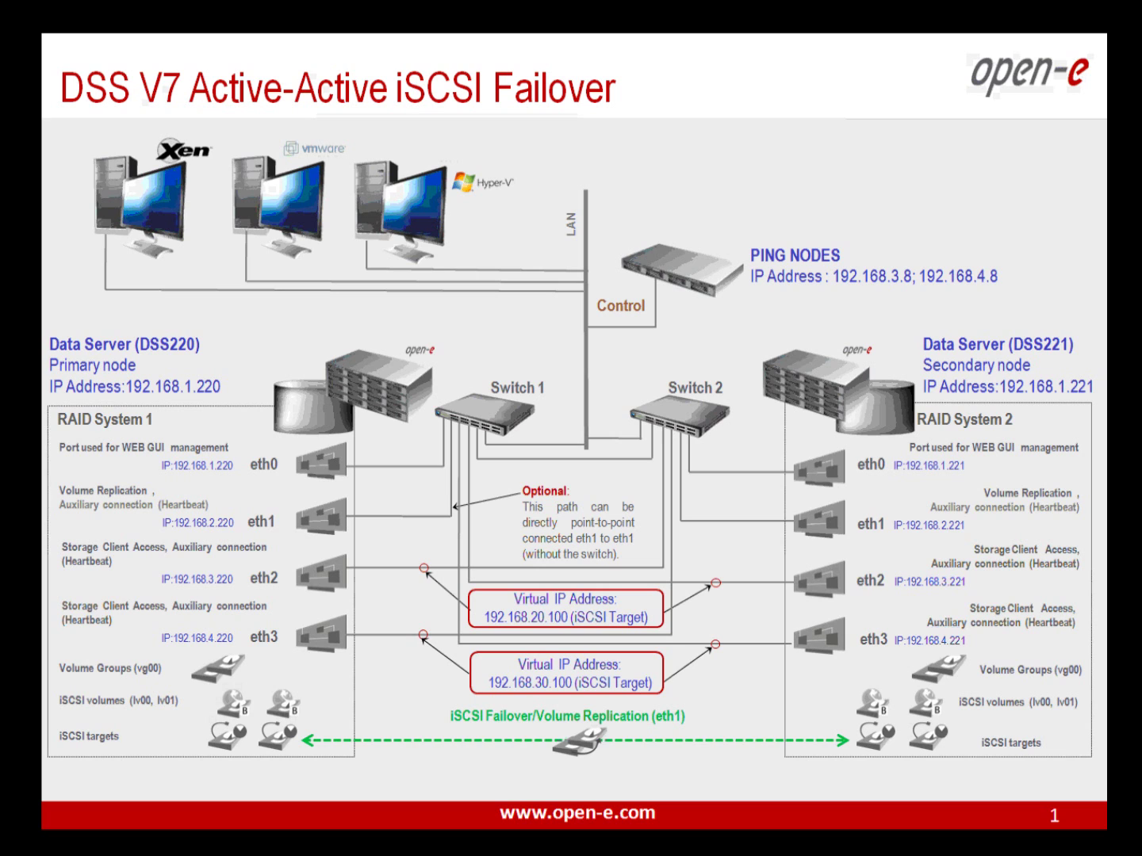
Step: Return from the diagram slide to noda-a's Failover manager in the browser
key(alt+Tab)
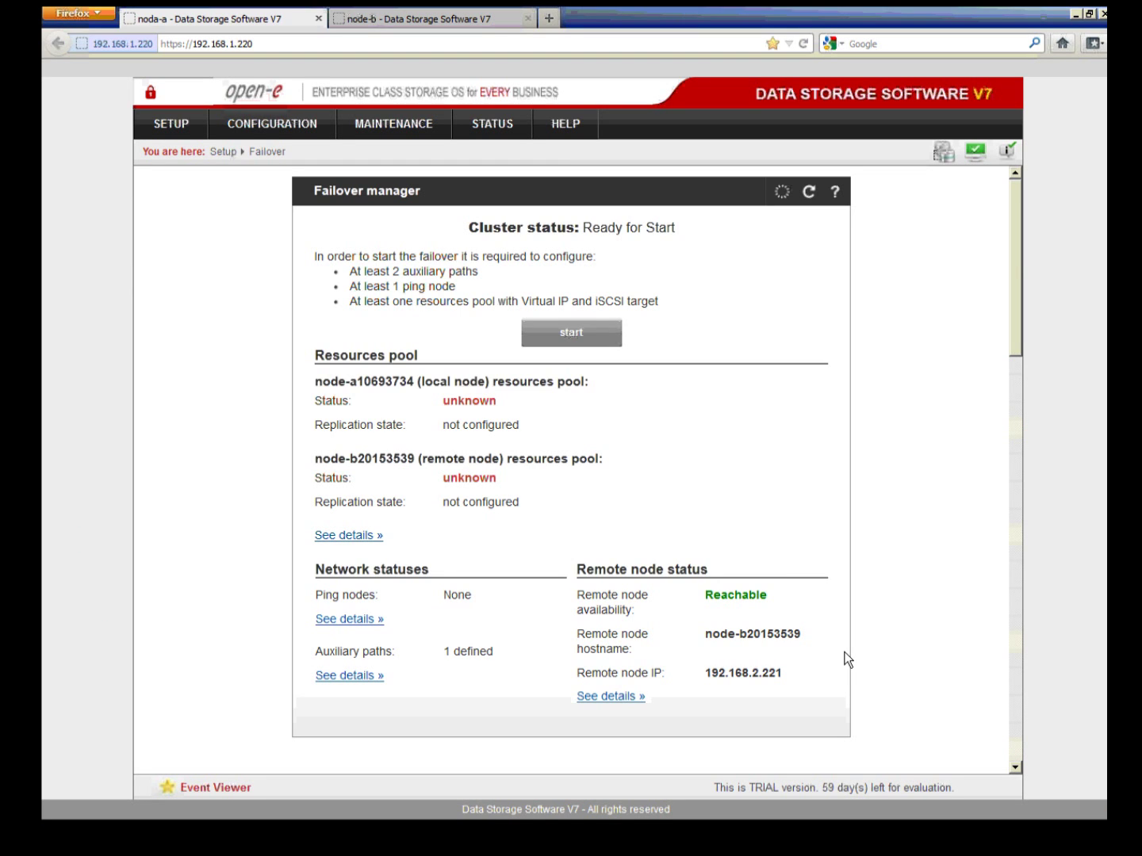
Step: Add an auxiliary path joining local eth2 (192.168.3.220) to remote eth2 (192.168.3.221)
scroll(846, 653, down, 5)
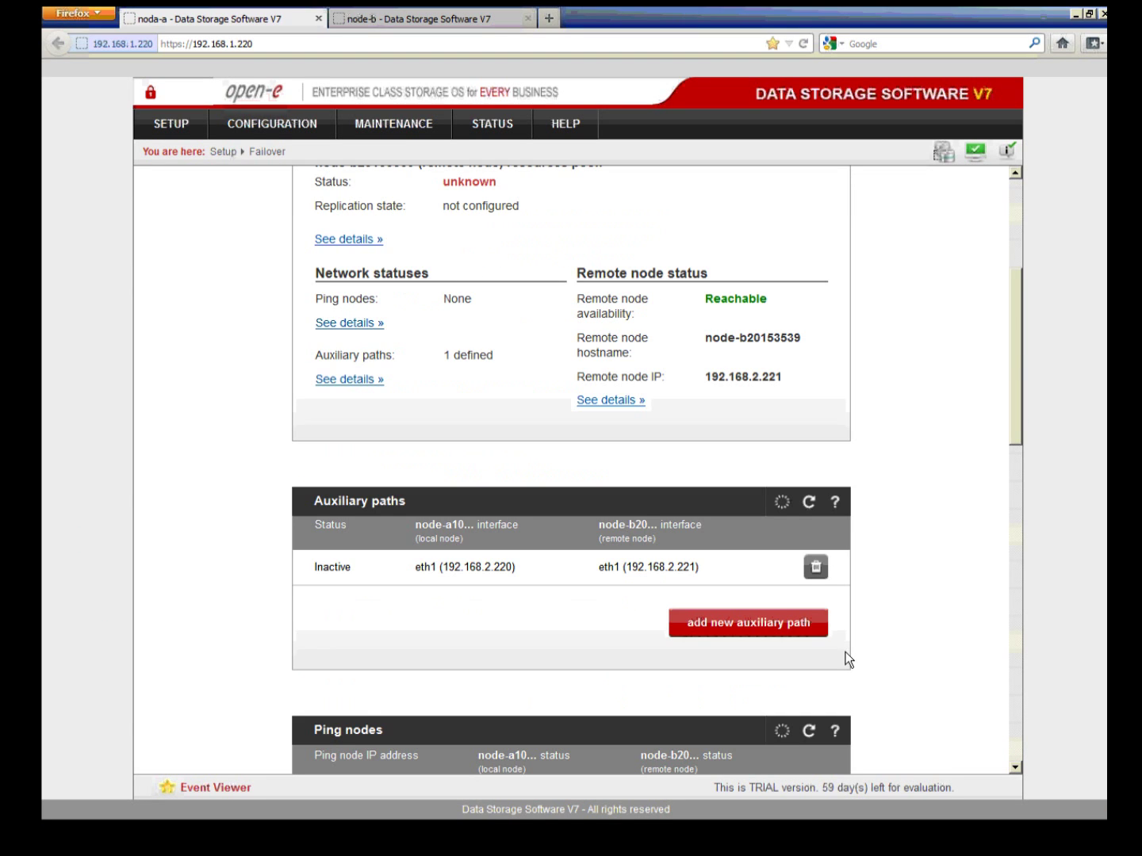
scroll(845, 653, down, 1)
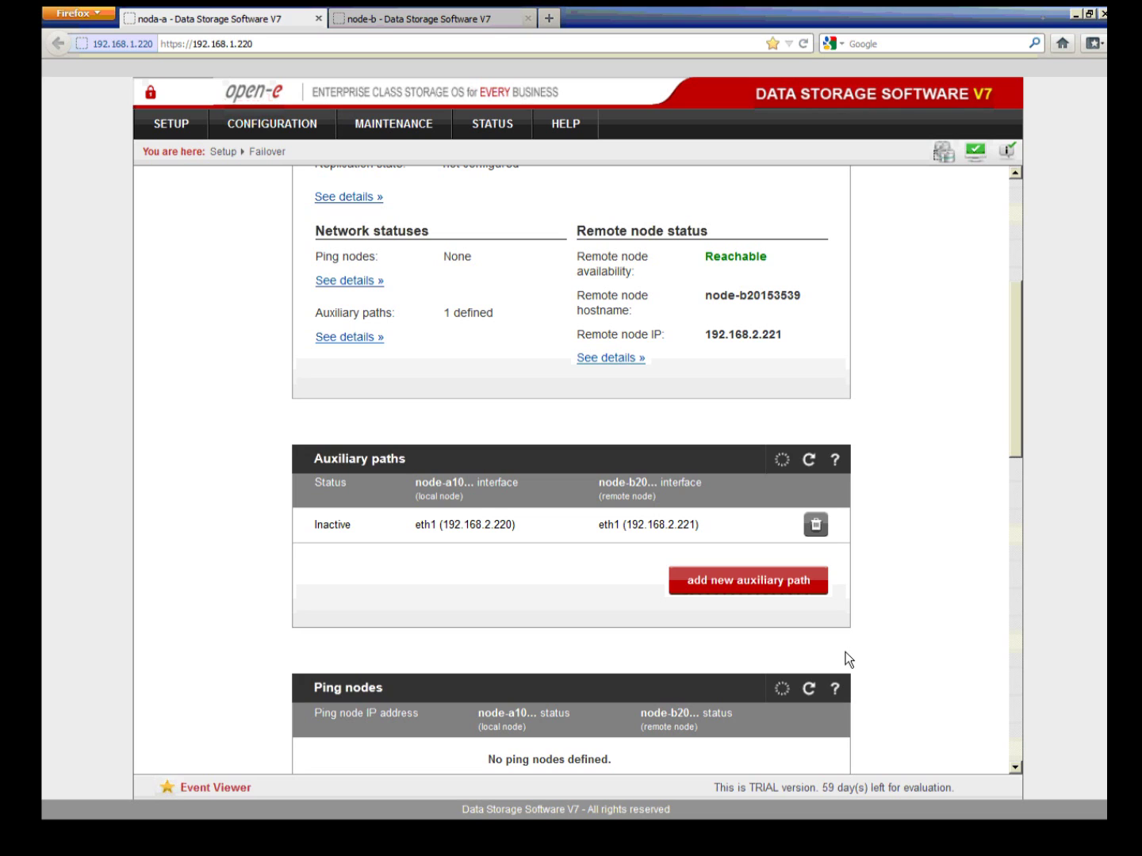
click(725, 582)
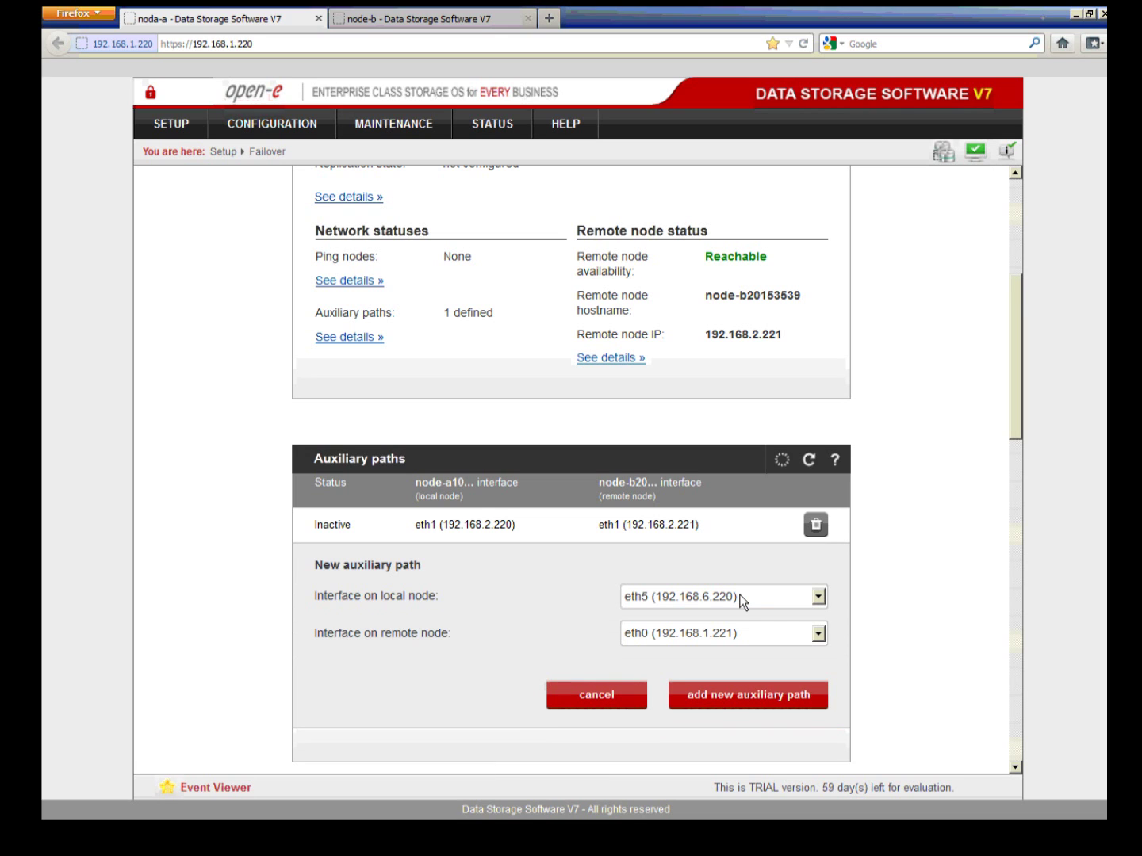
click(742, 602)
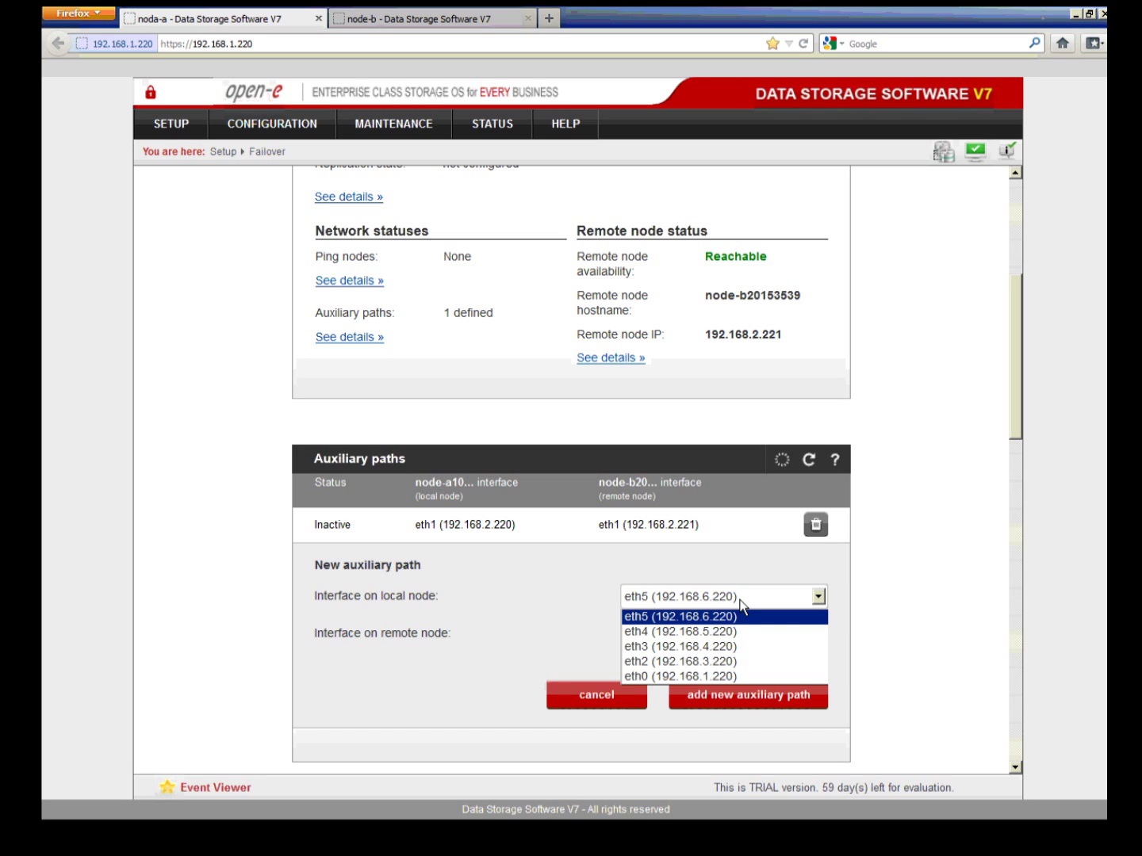
click(724, 661)
click(715, 638)
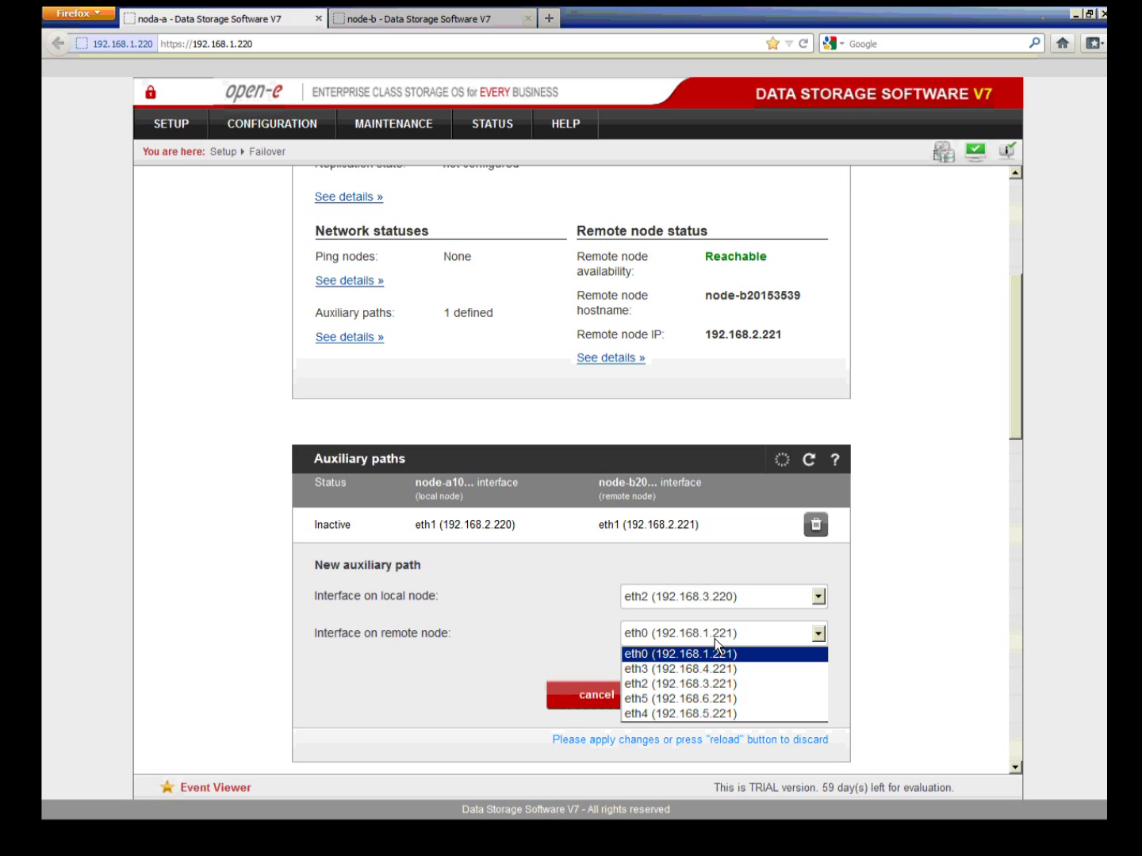
click(717, 684)
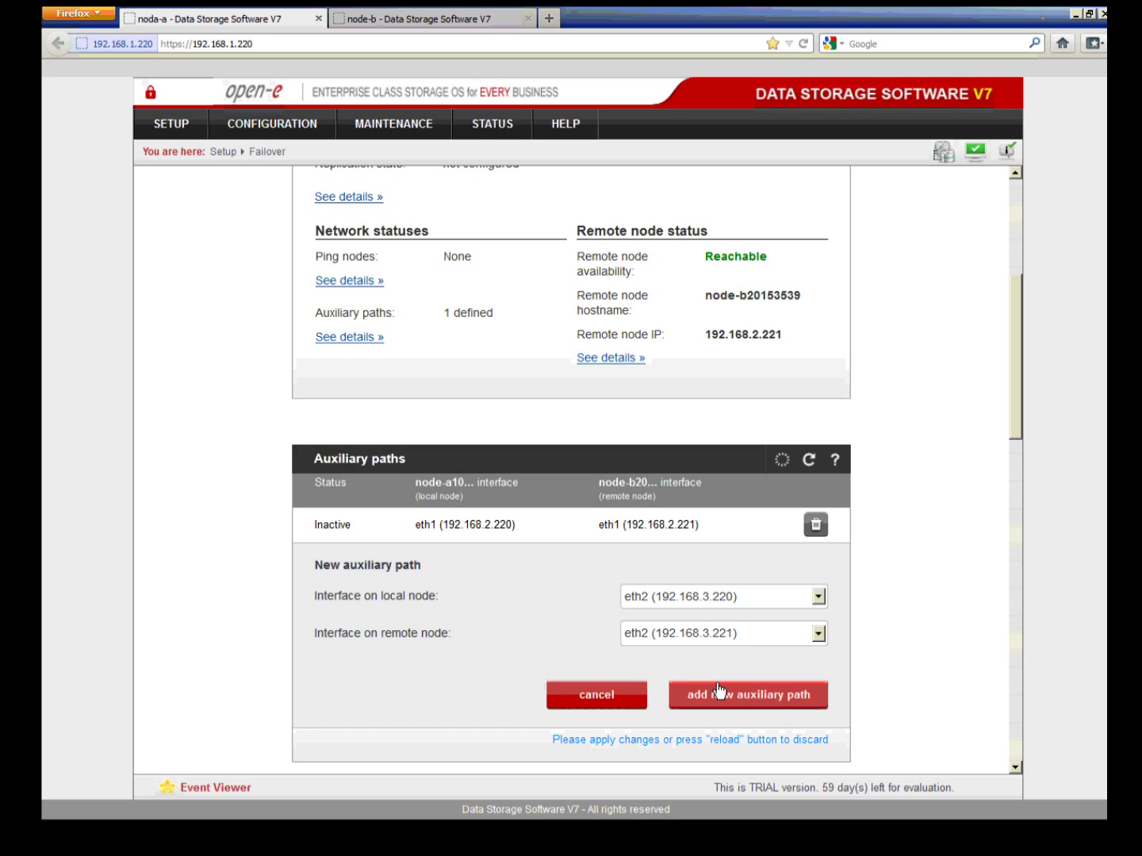
click(721, 703)
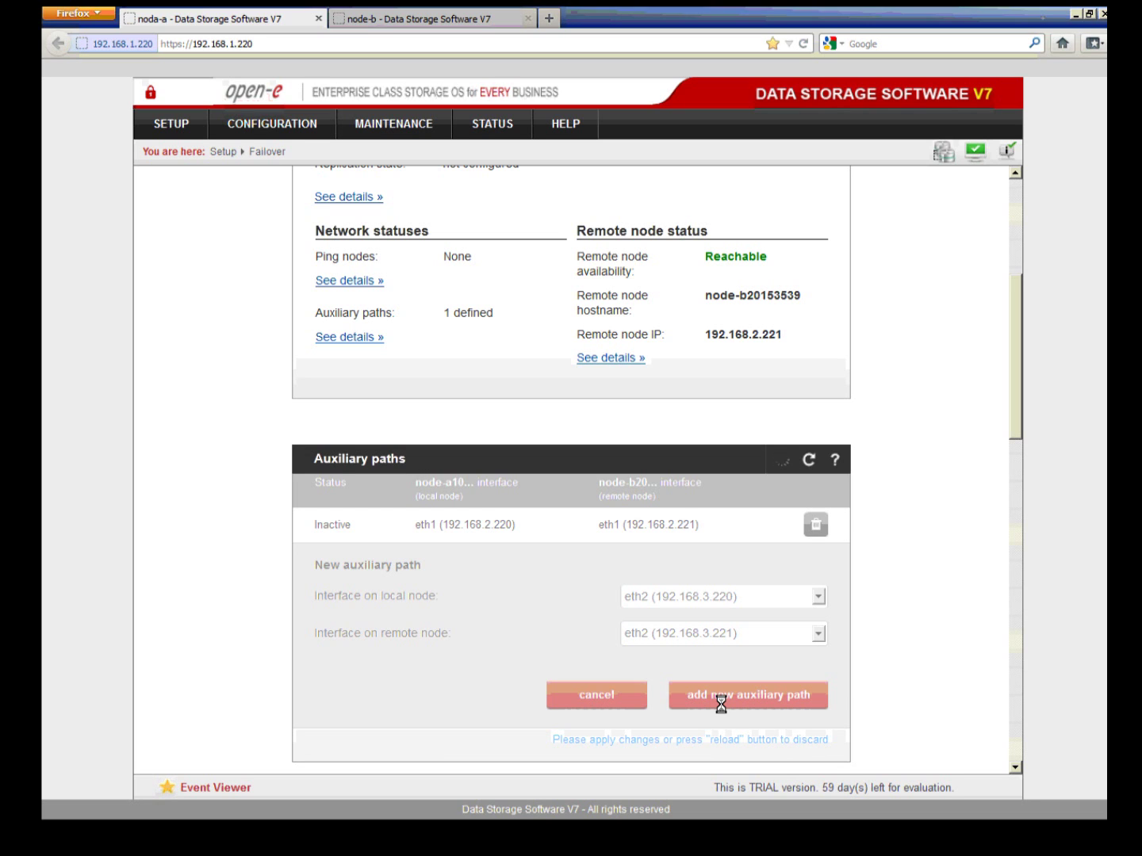
scroll(907, 632, down, 1)
scroll(907, 633, down, 1)
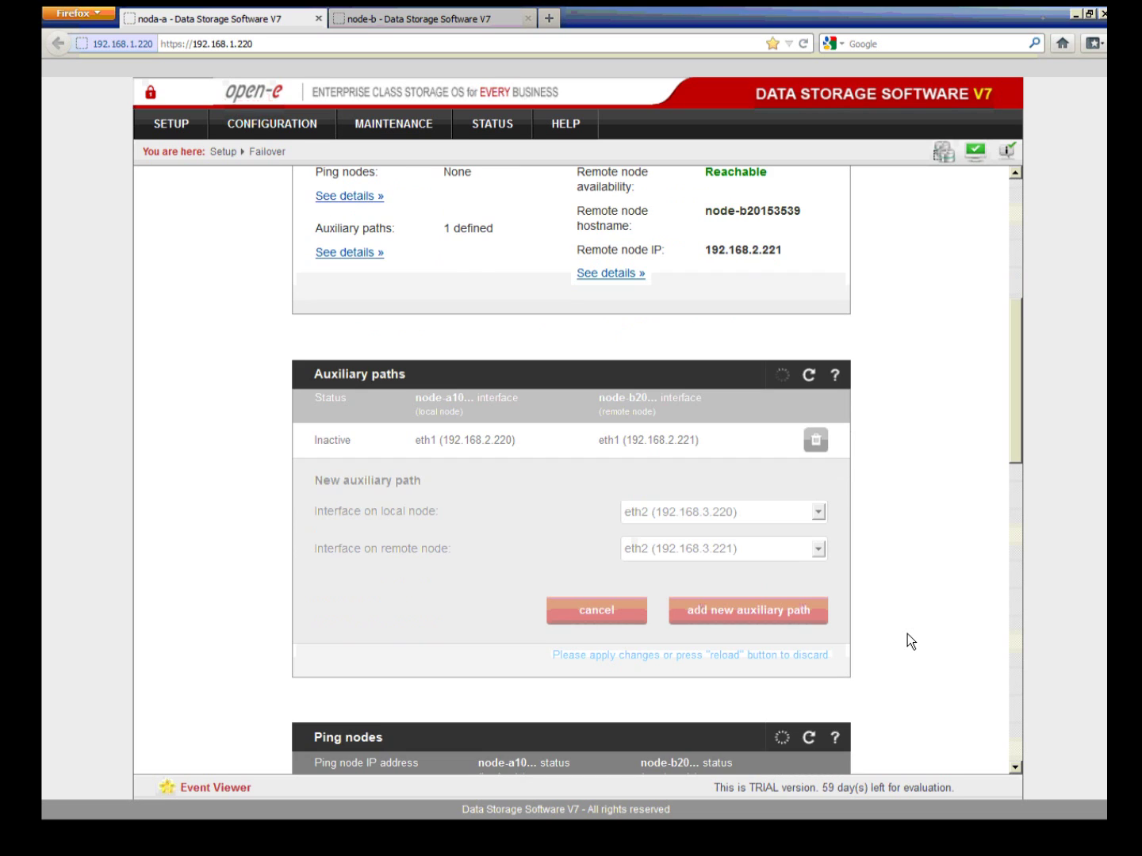
scroll(907, 634, down, 1)
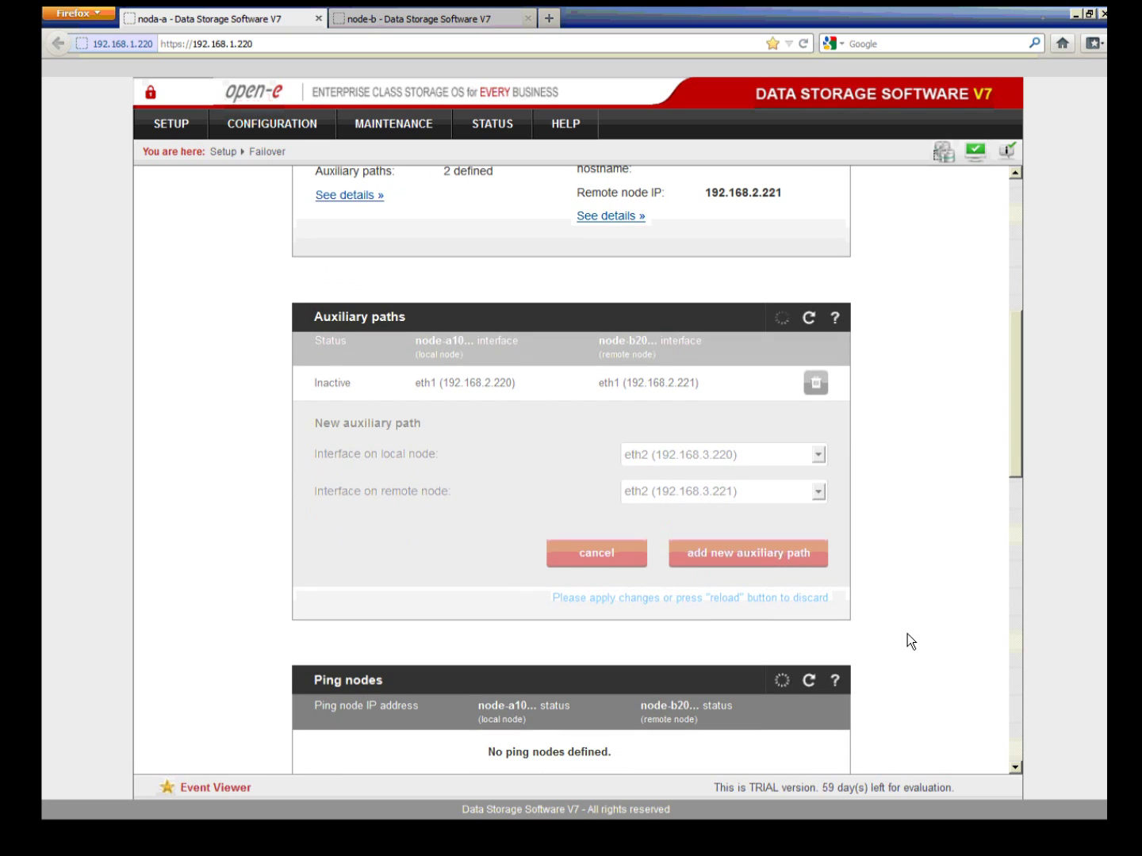
Step: Add a third auxiliary path on eth3, linking 192.168.4.220 and 192.168.4.221
click(774, 555)
click(760, 555)
click(751, 601)
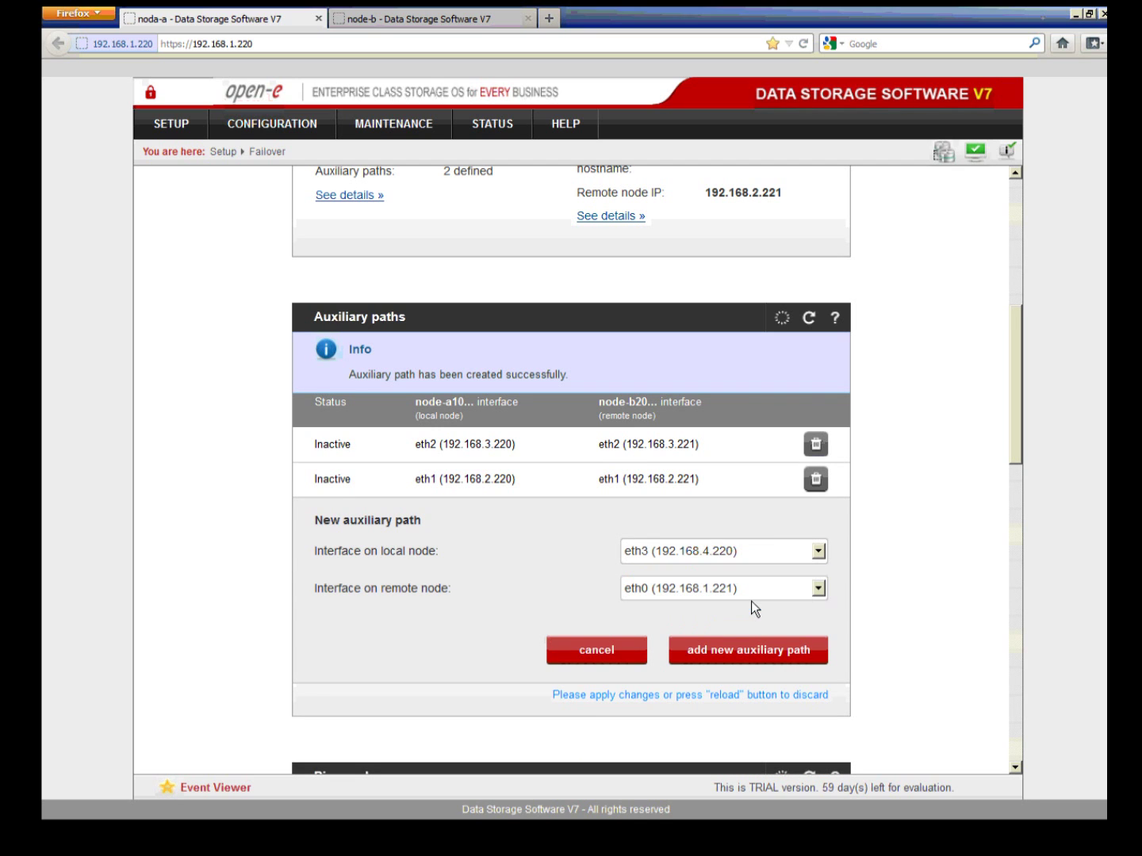
click(752, 593)
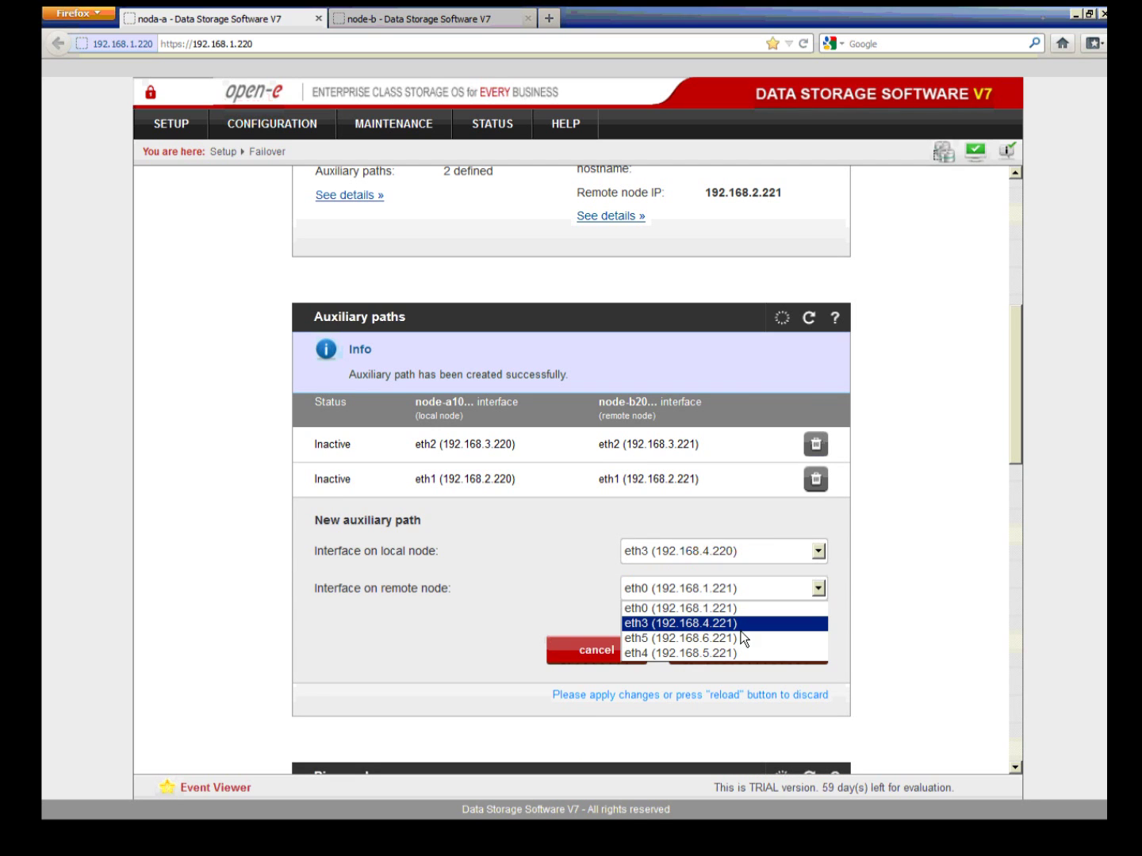
click(739, 624)
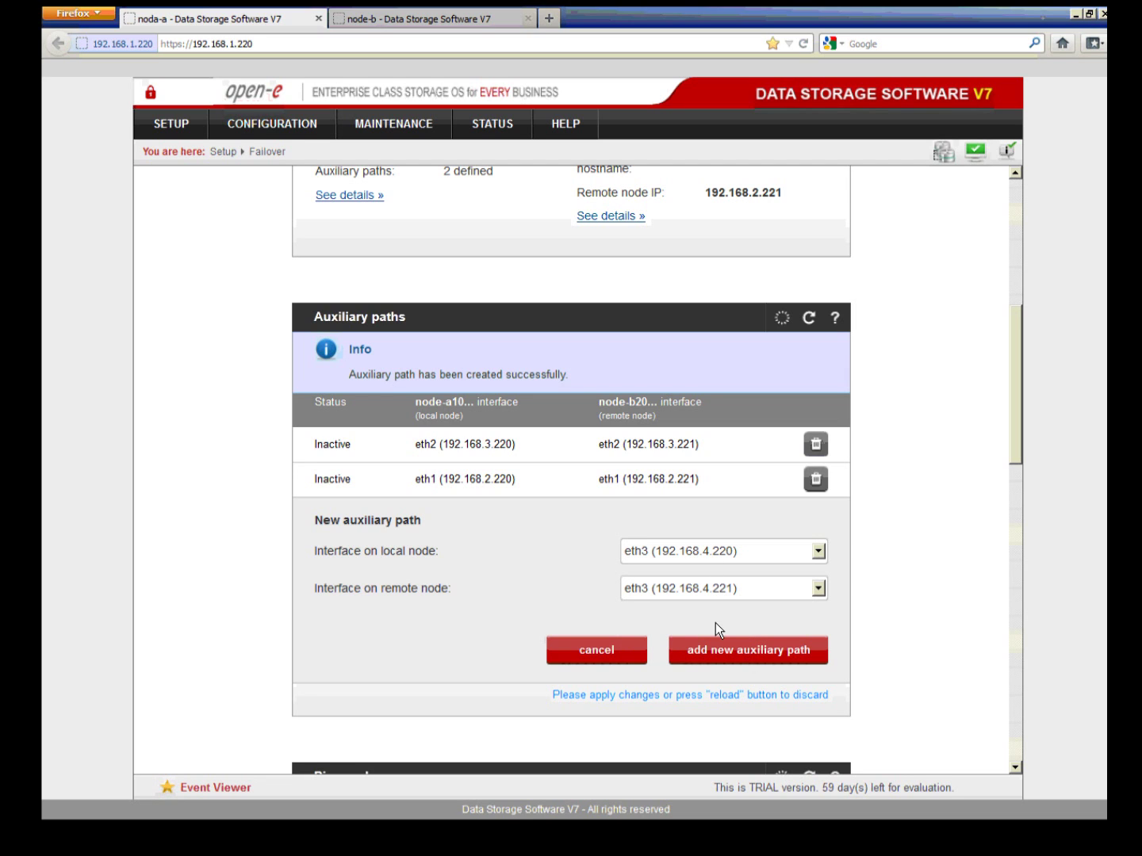
click(717, 654)
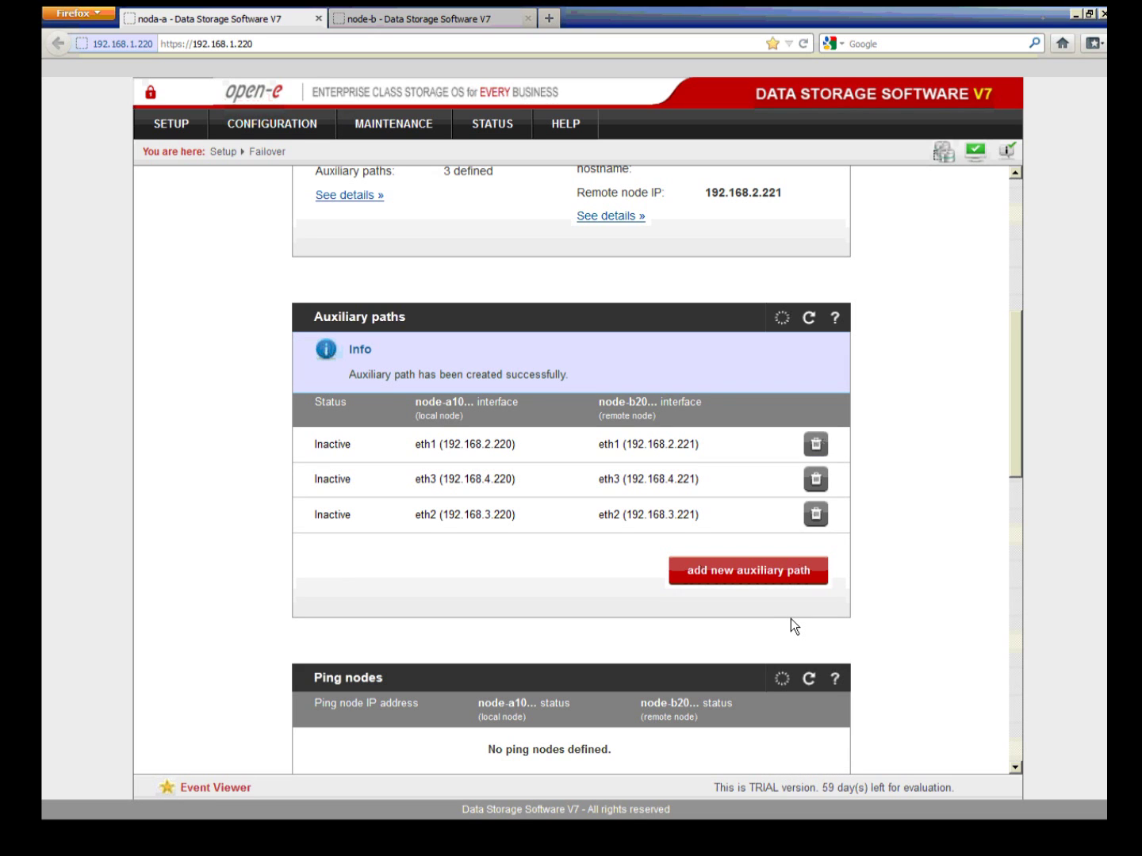
scroll(792, 619, down, 5)
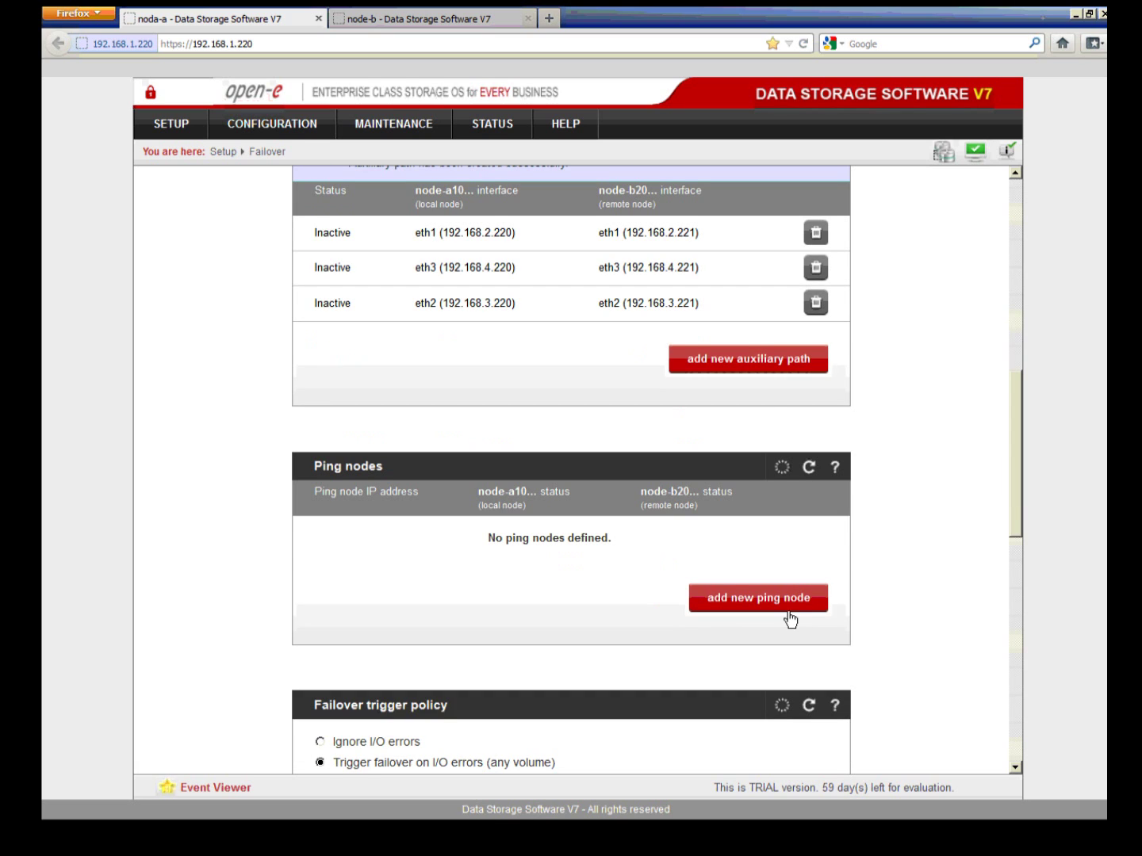
Step: Add 192.168.4.8 as a ping node
click(789, 610)
text(19)
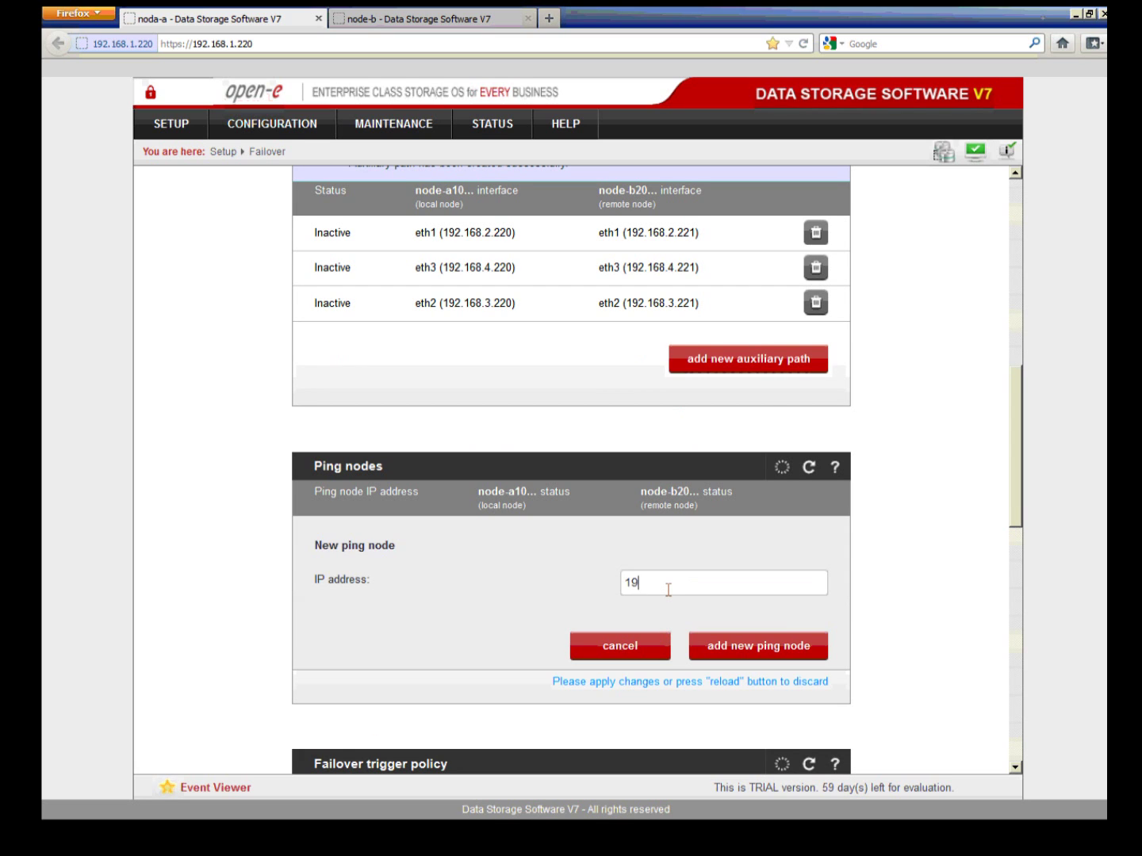
text(2.168)
text(4.8)
click(743, 653)
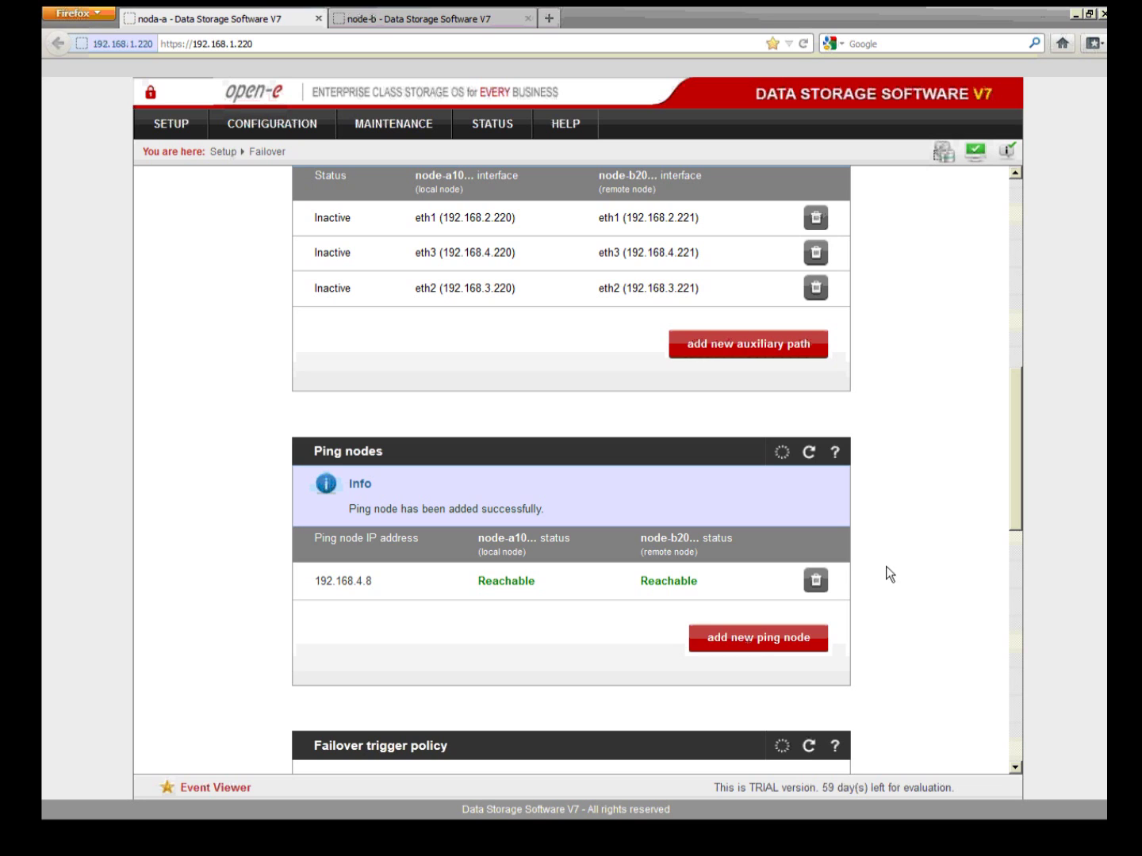
Step: Add 192.168.3.8 as a second ping node and confirm both show Reachable
click(757, 644)
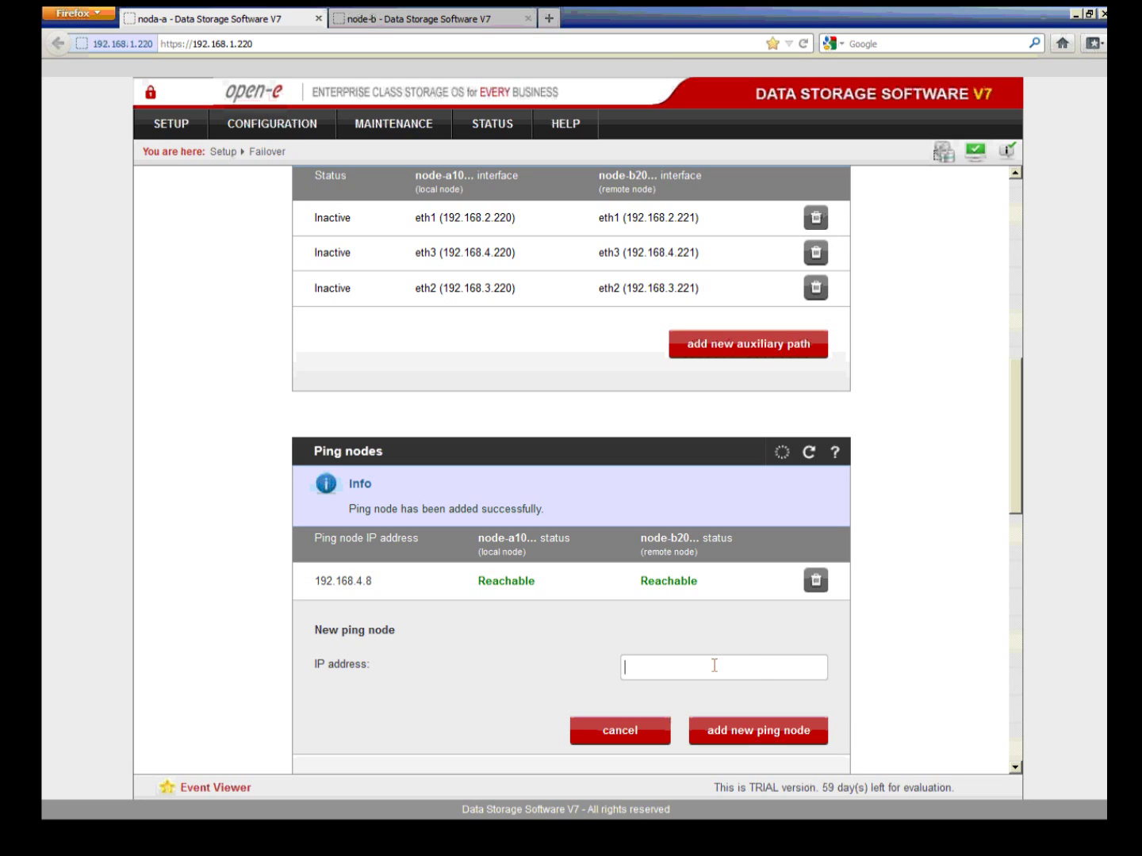
text(192.168)
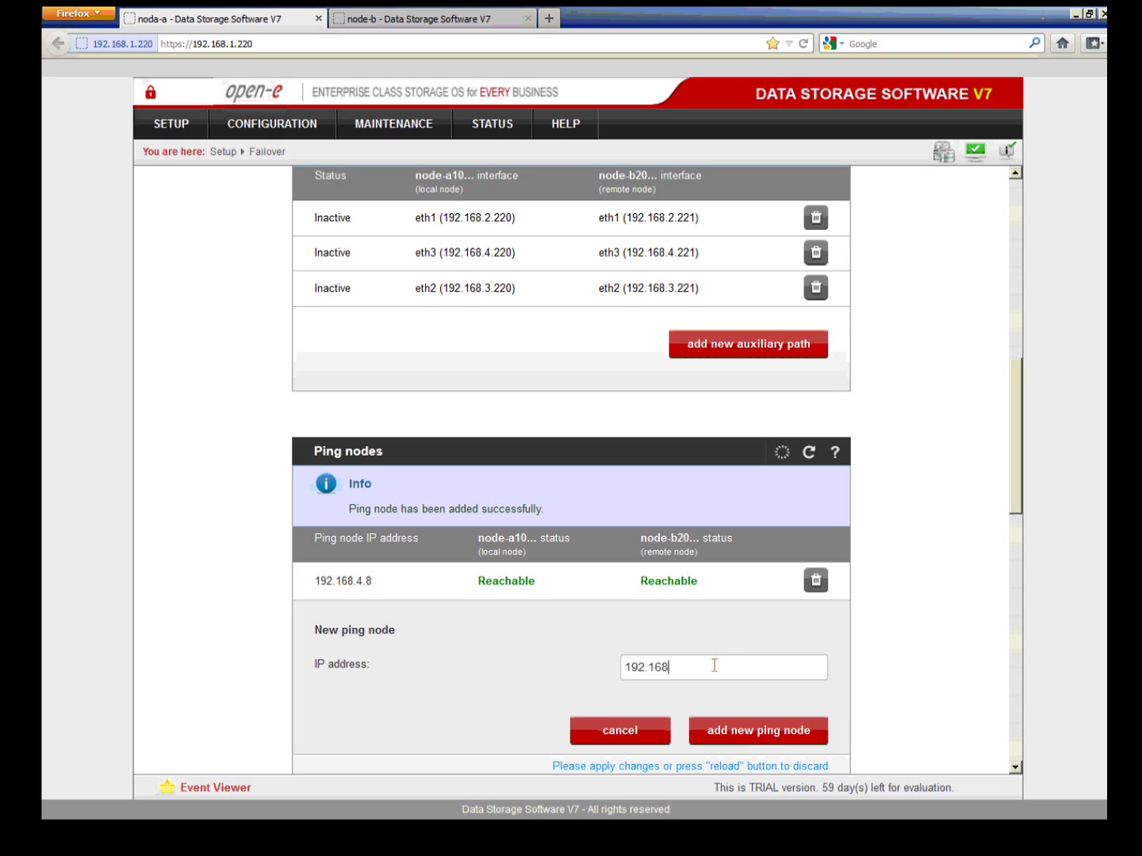
text(.3.8)
click(727, 730)
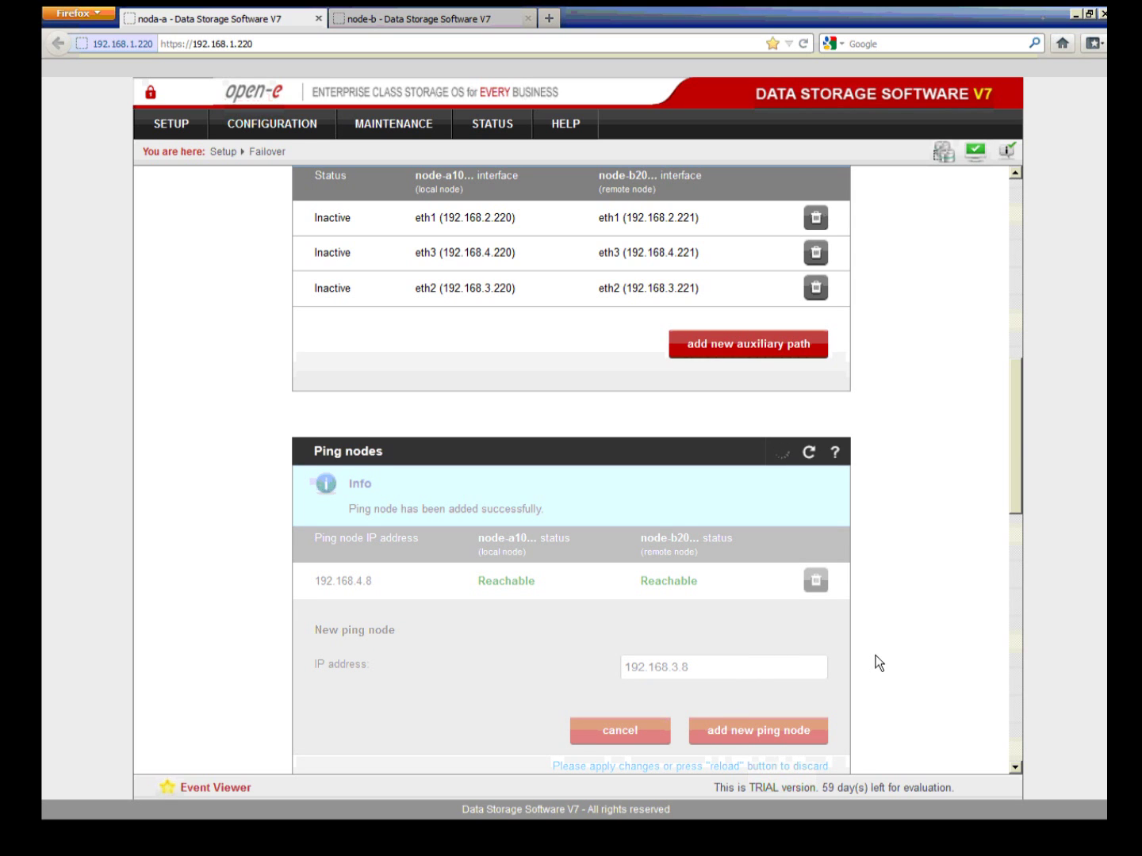
scroll(874, 663, down, 1)
scroll(875, 655, down, 2)
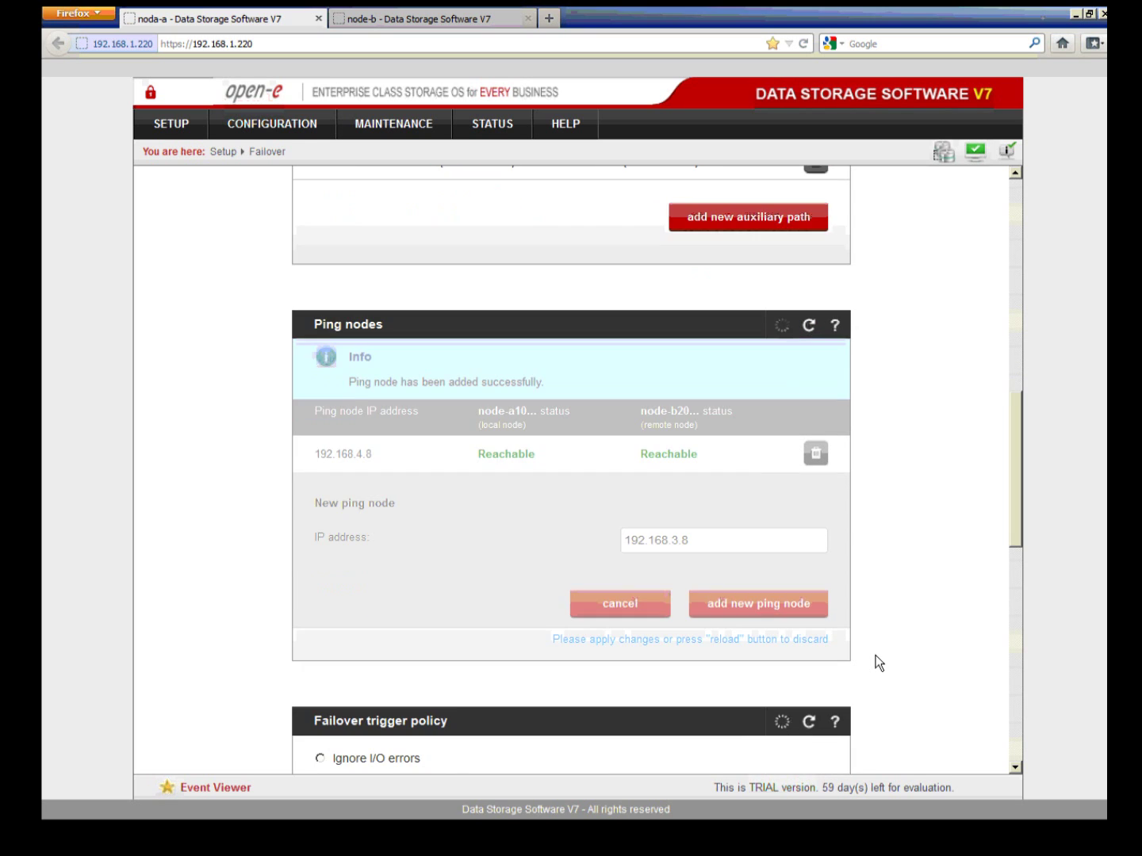
scroll(875, 655, down, 3)
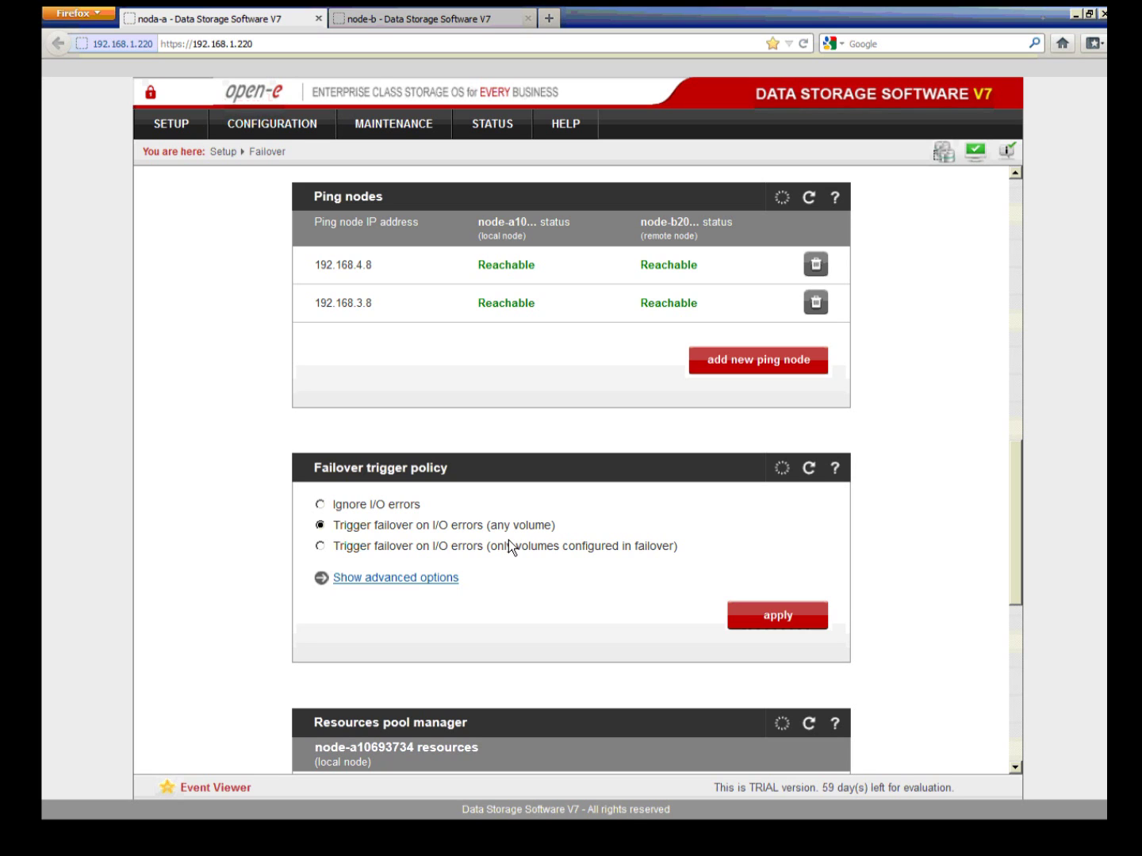
scroll(521, 555, down, 1)
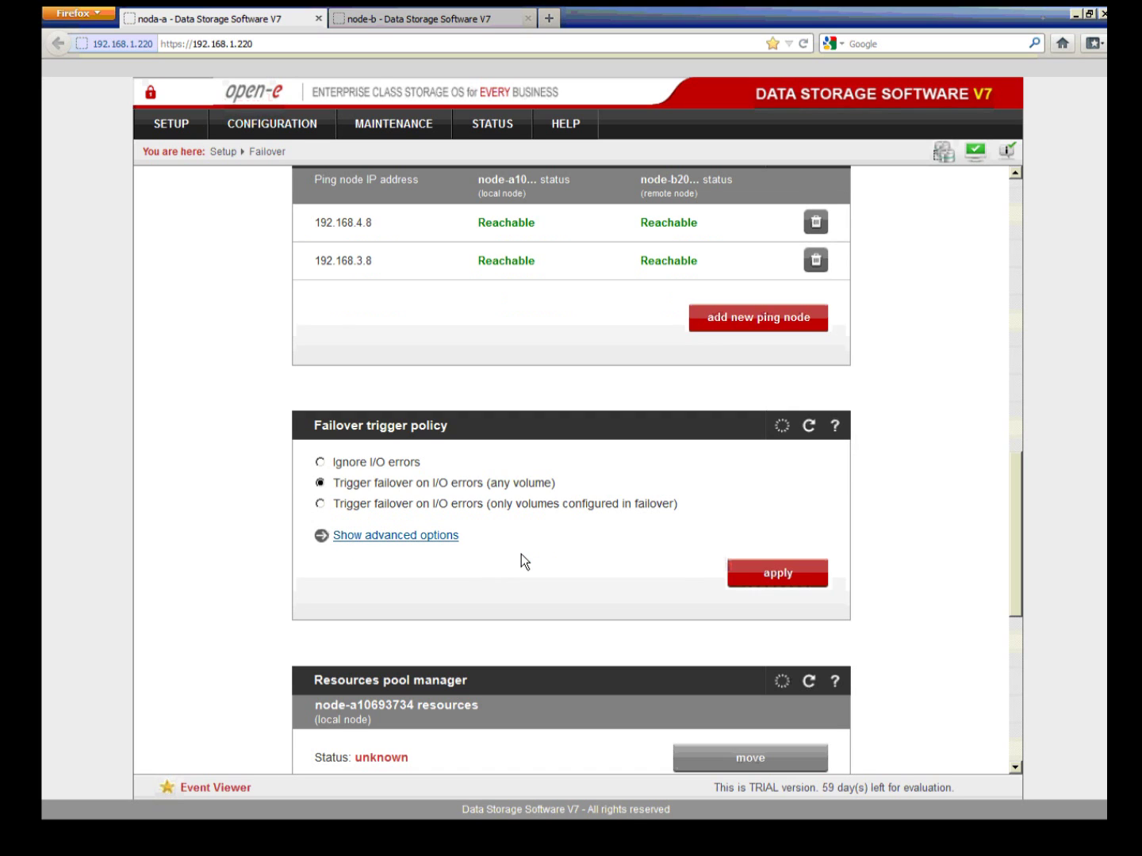
scroll(521, 554, down, 1)
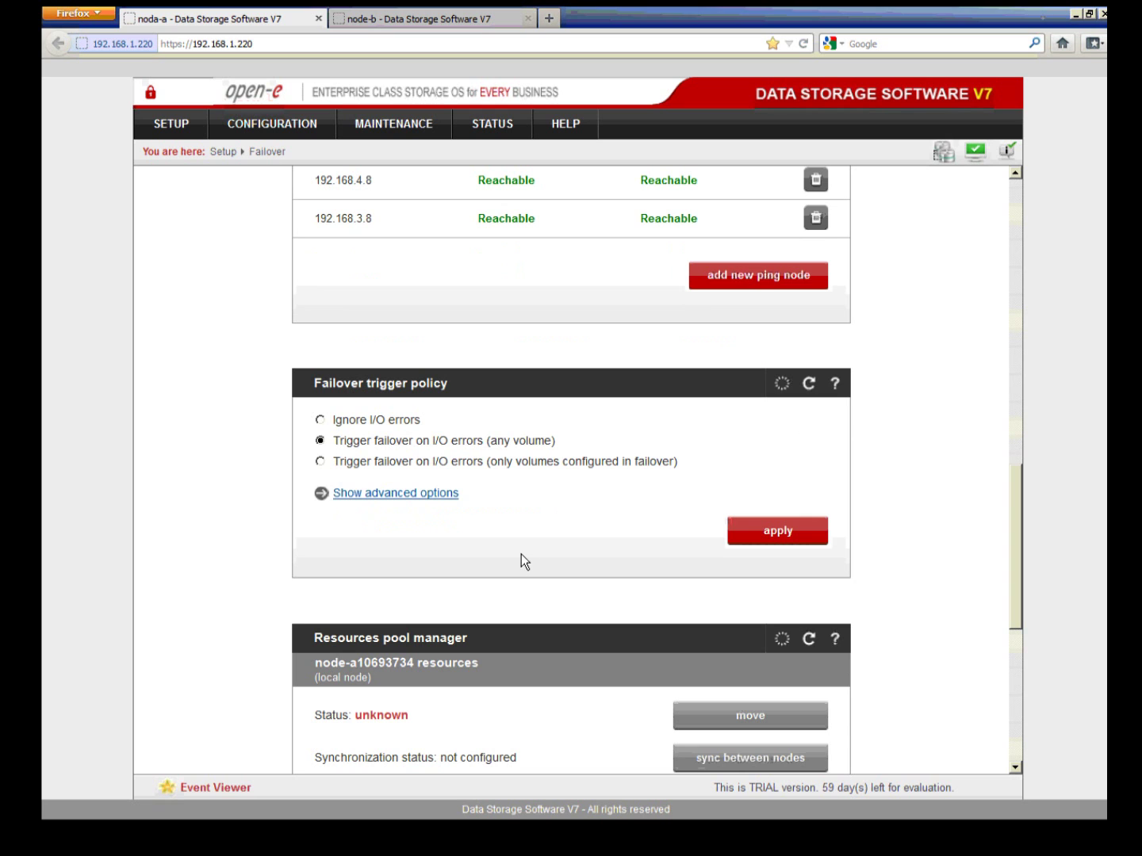
click(835, 383)
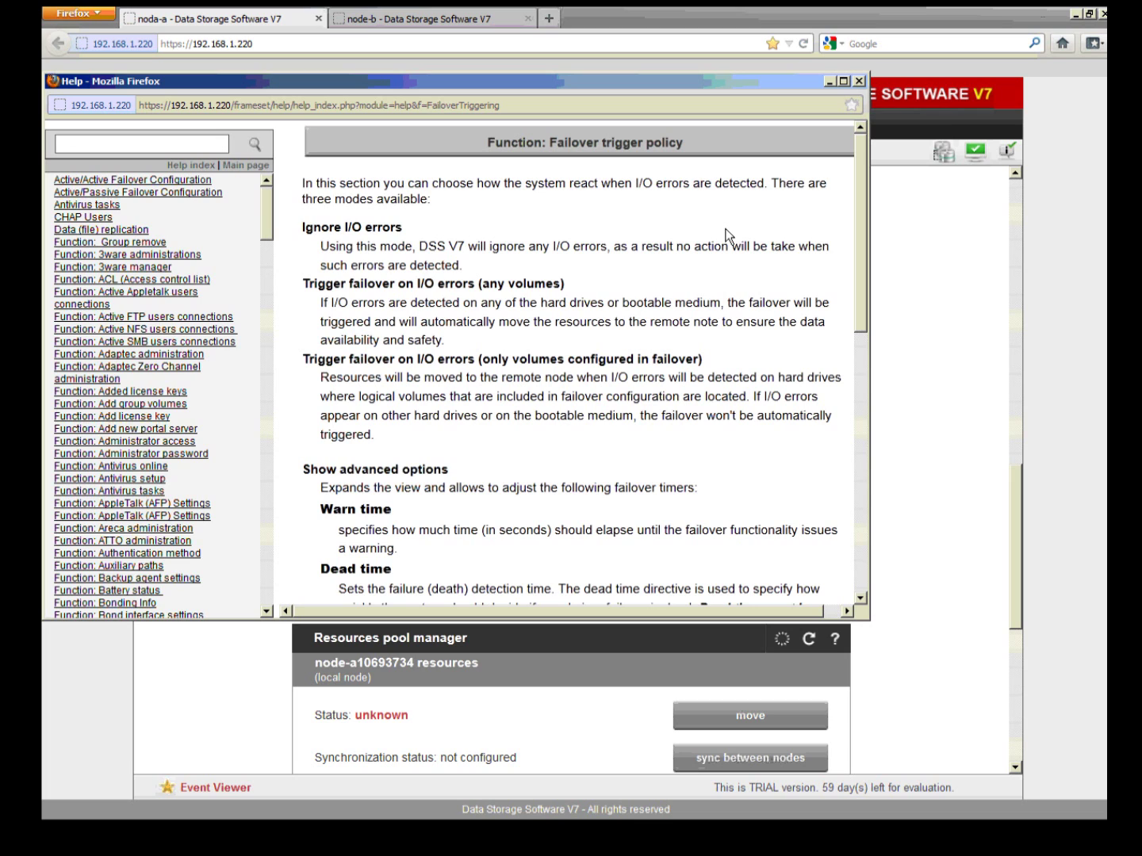
click(860, 83)
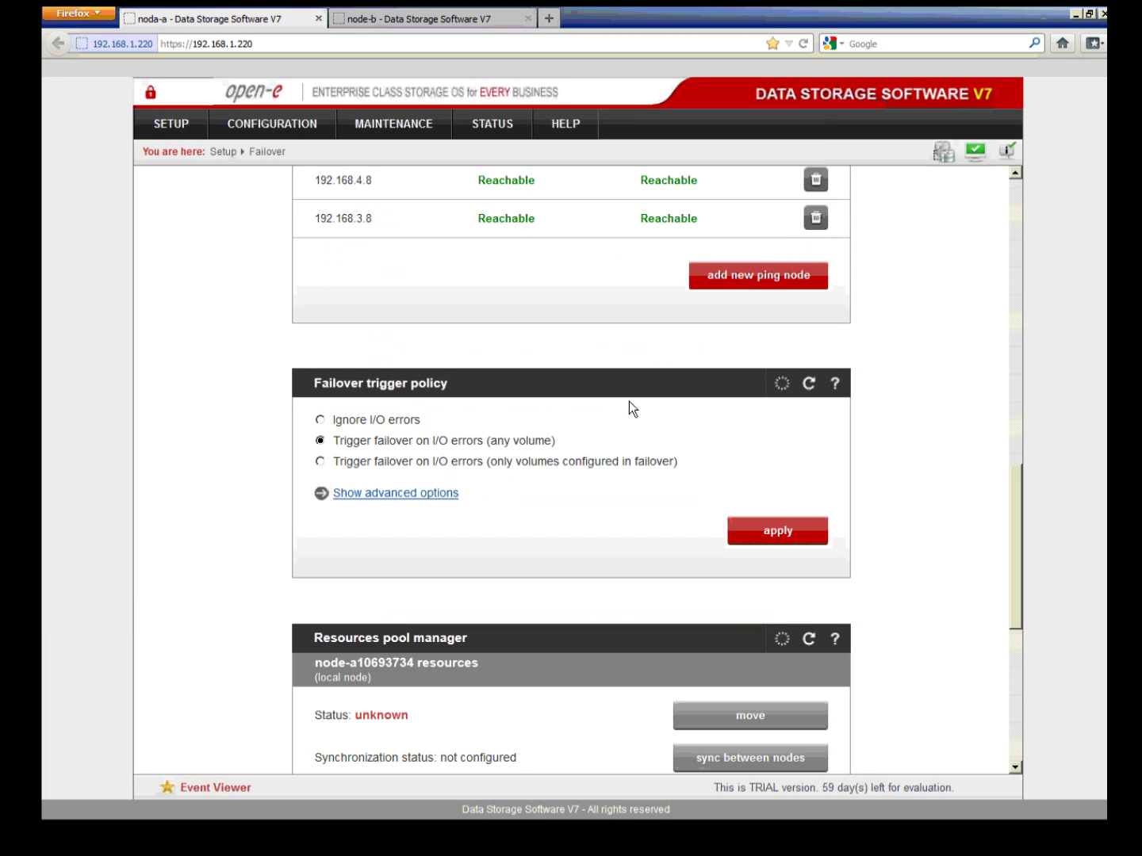
scroll(629, 401, down, 5)
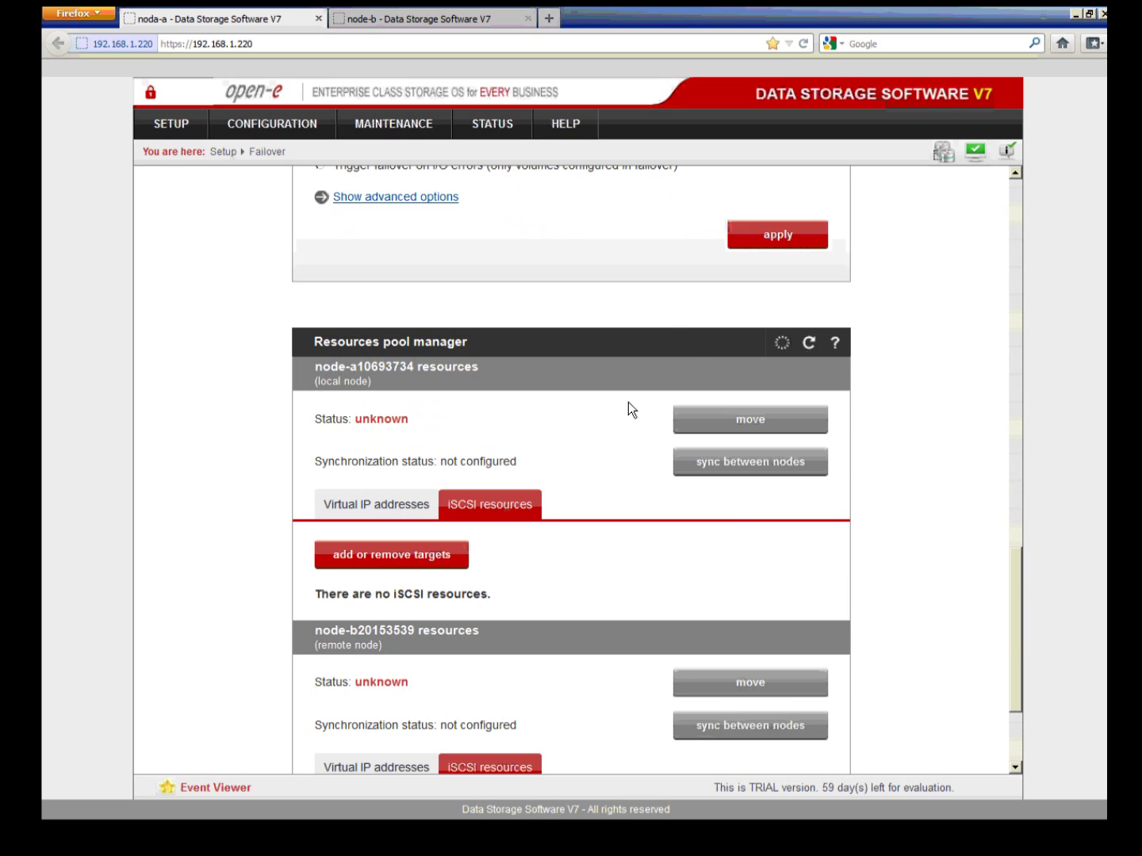
Step: Highlight node-a and node-b in Resources pool manager, open node-a's Virtual IP addresses, then show the network diagram slide
scroll(628, 402, down, 2)
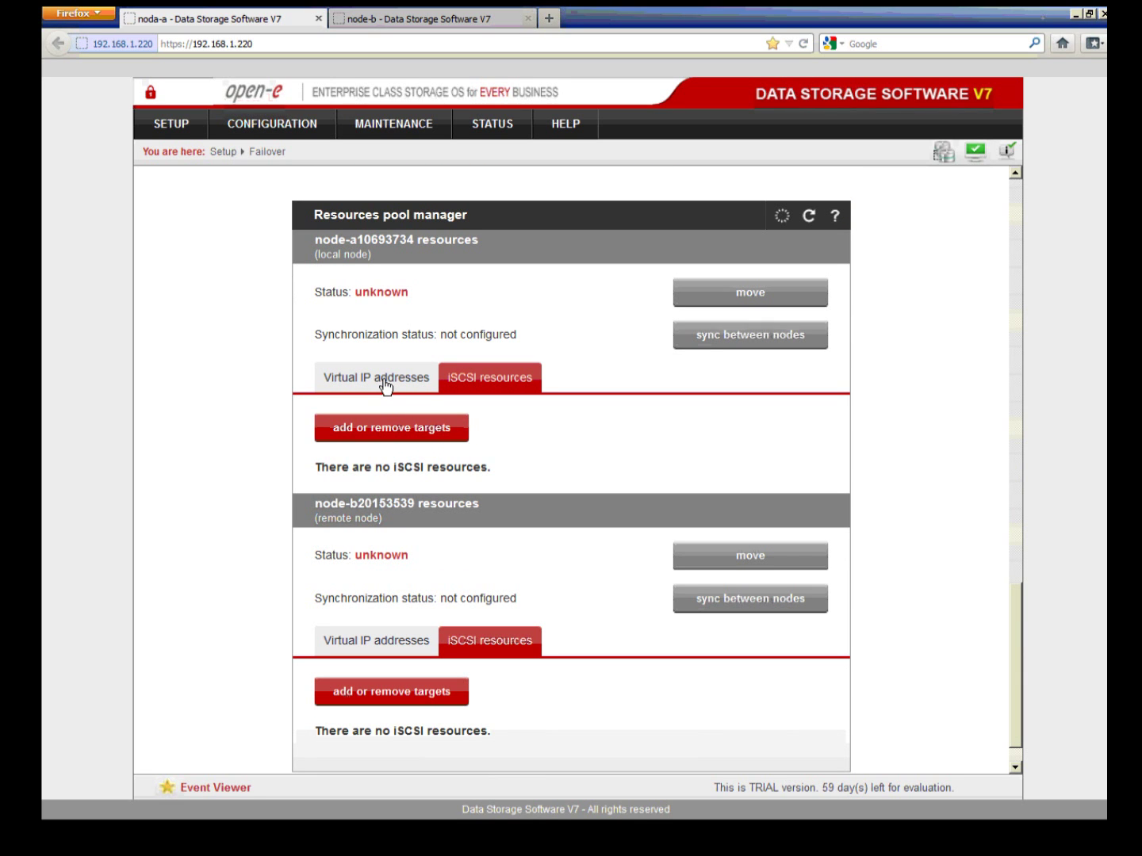
drag(317, 240, 358, 244)
drag(317, 505, 358, 505)
click(383, 387)
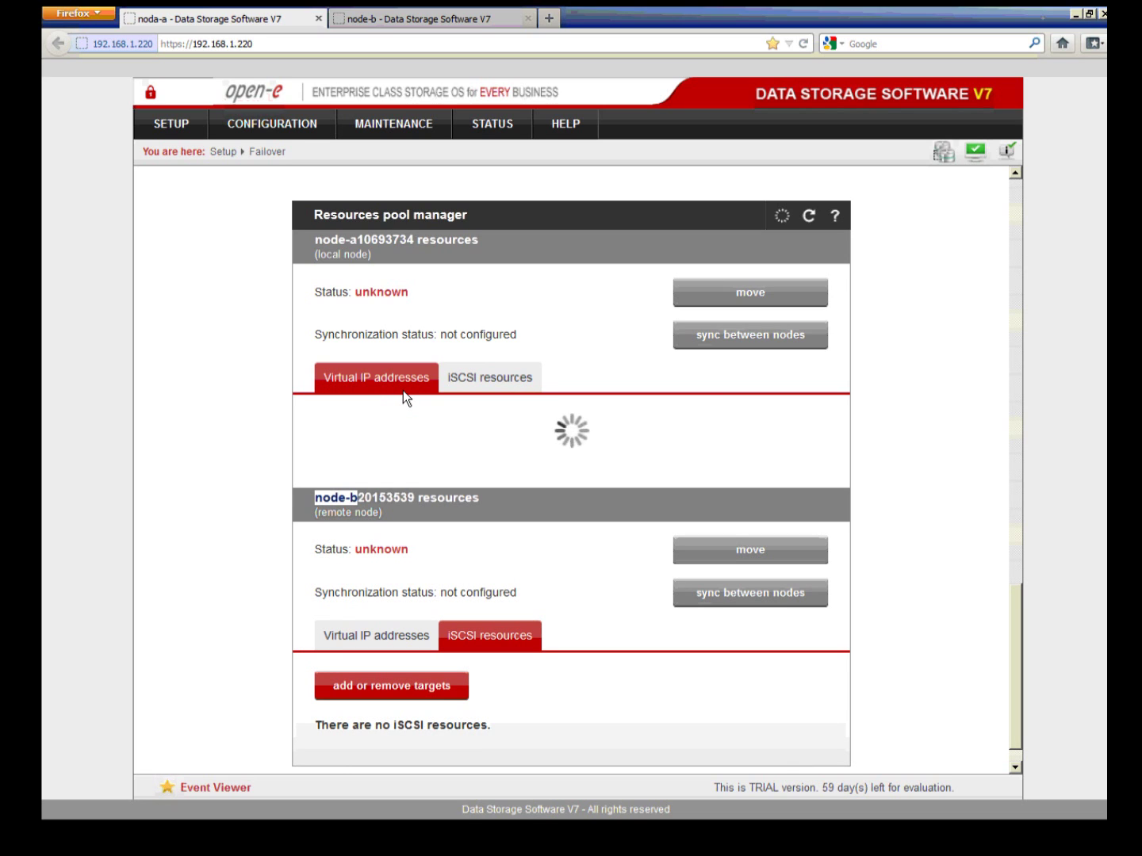
key(alt+Tab)
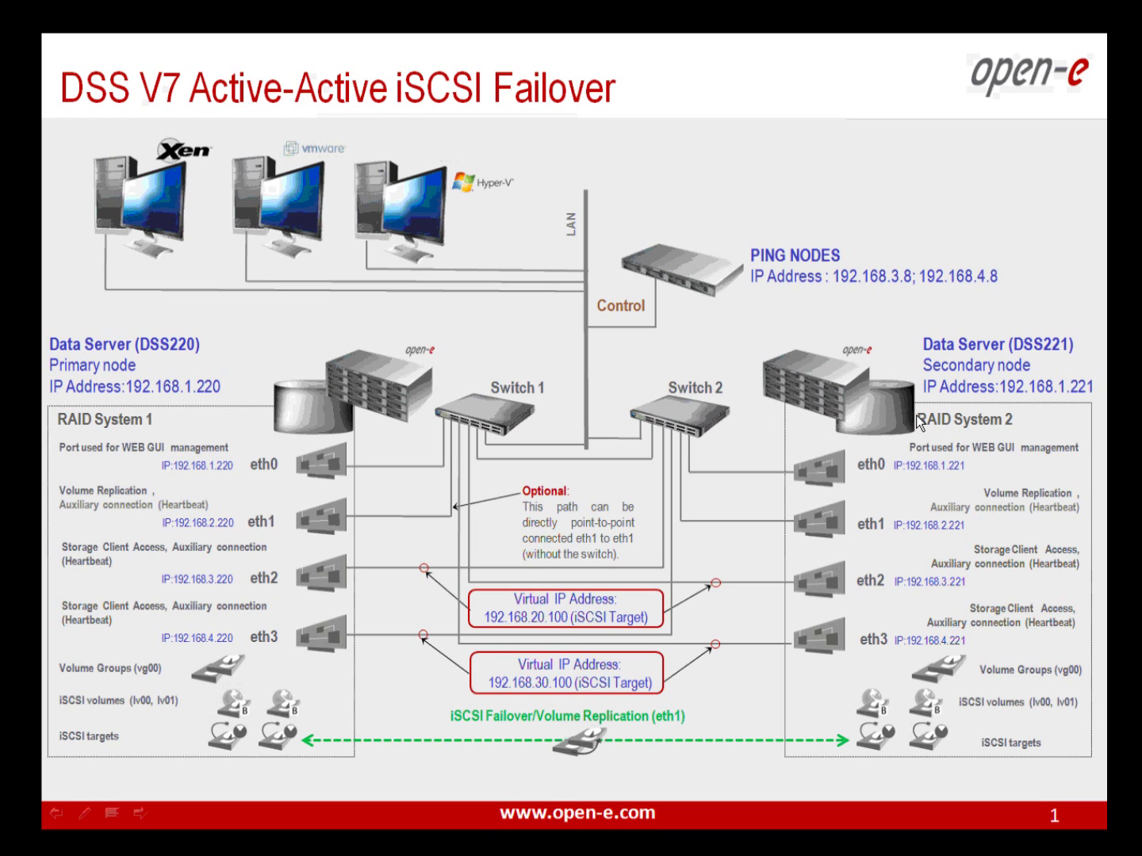
Step: Back in the storage web interface, enter 192.168.20.100 as node-a's virtual IP
key(alt+Tab)
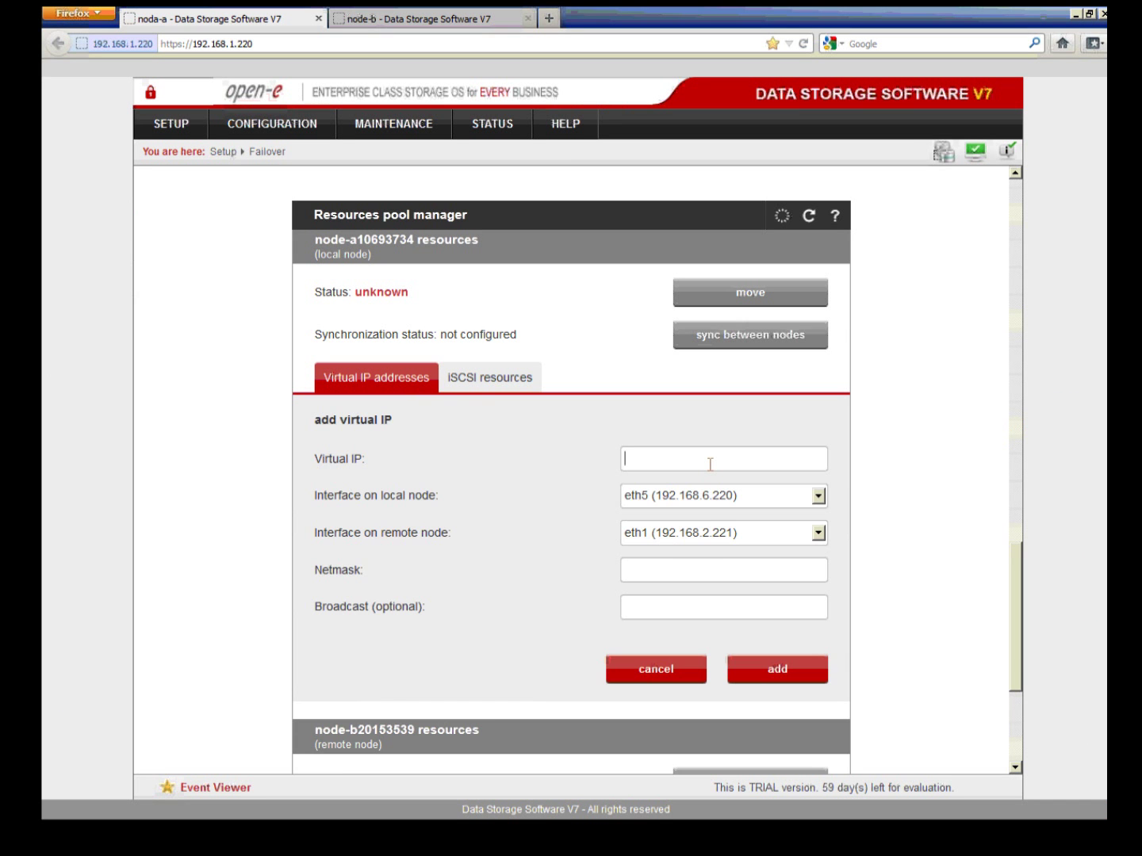
text(192.168.20.100)
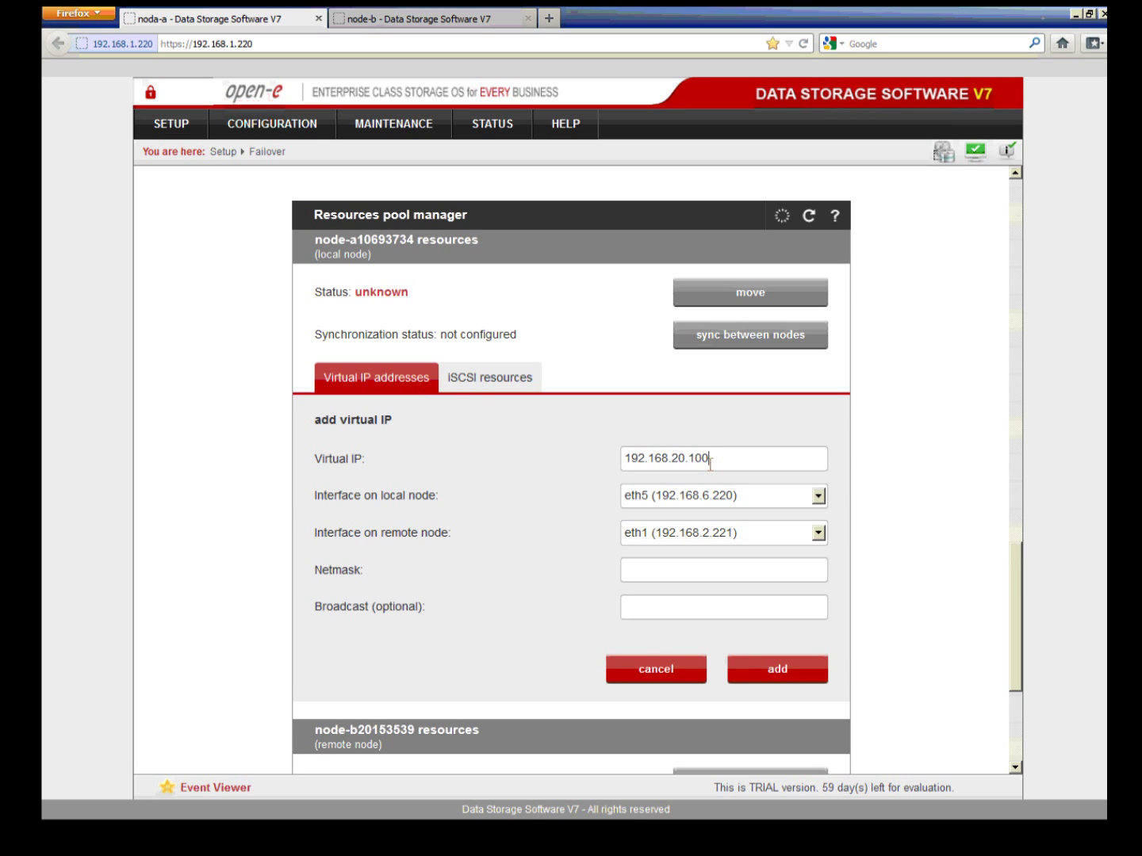
Step: Use eth2 for local and remote nodes, netmask 255.255.255.0, and add virtual IP 192.168.20.100
click(712, 495)
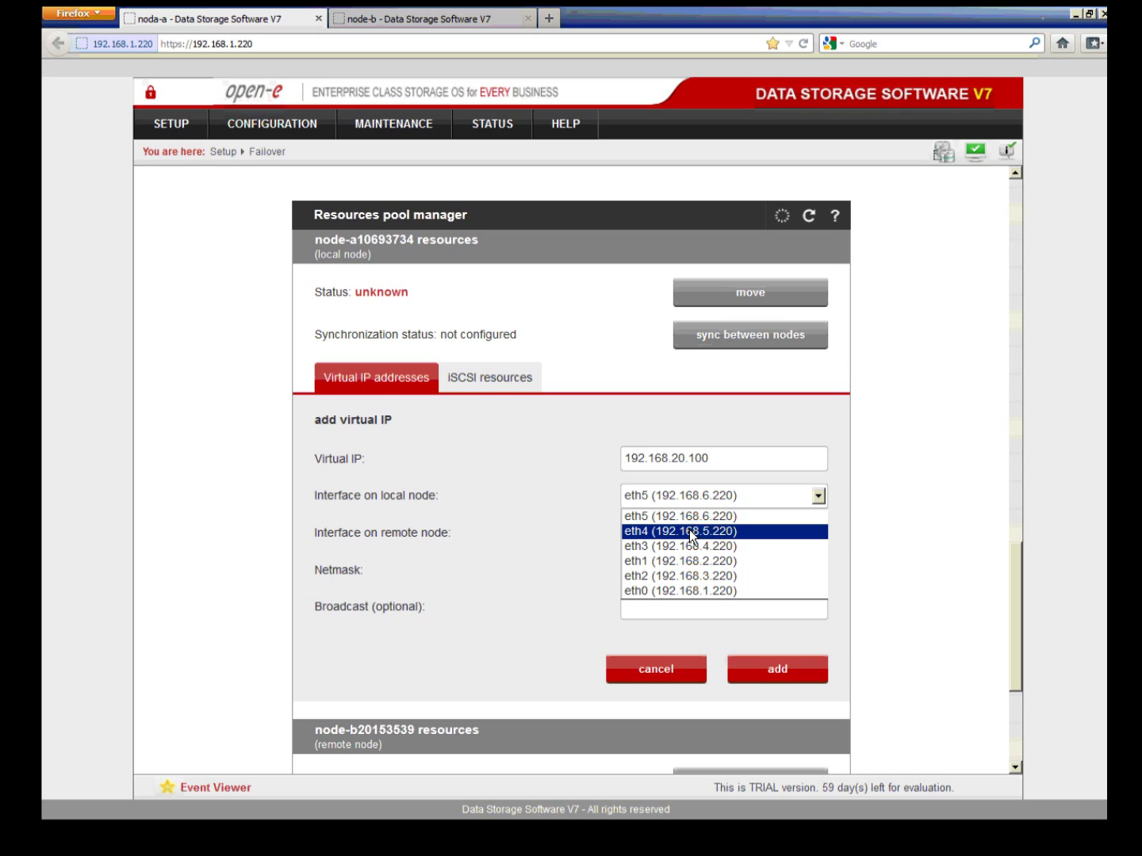
click(676, 577)
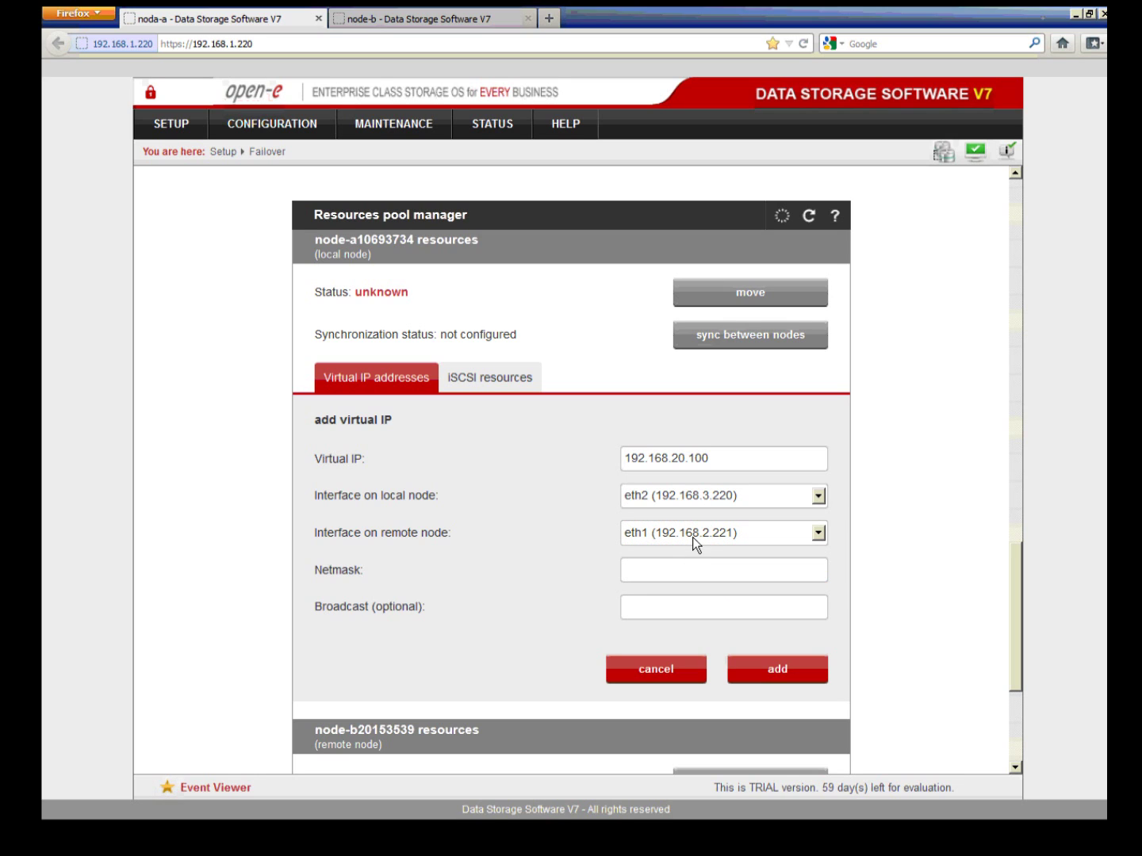
click(693, 546)
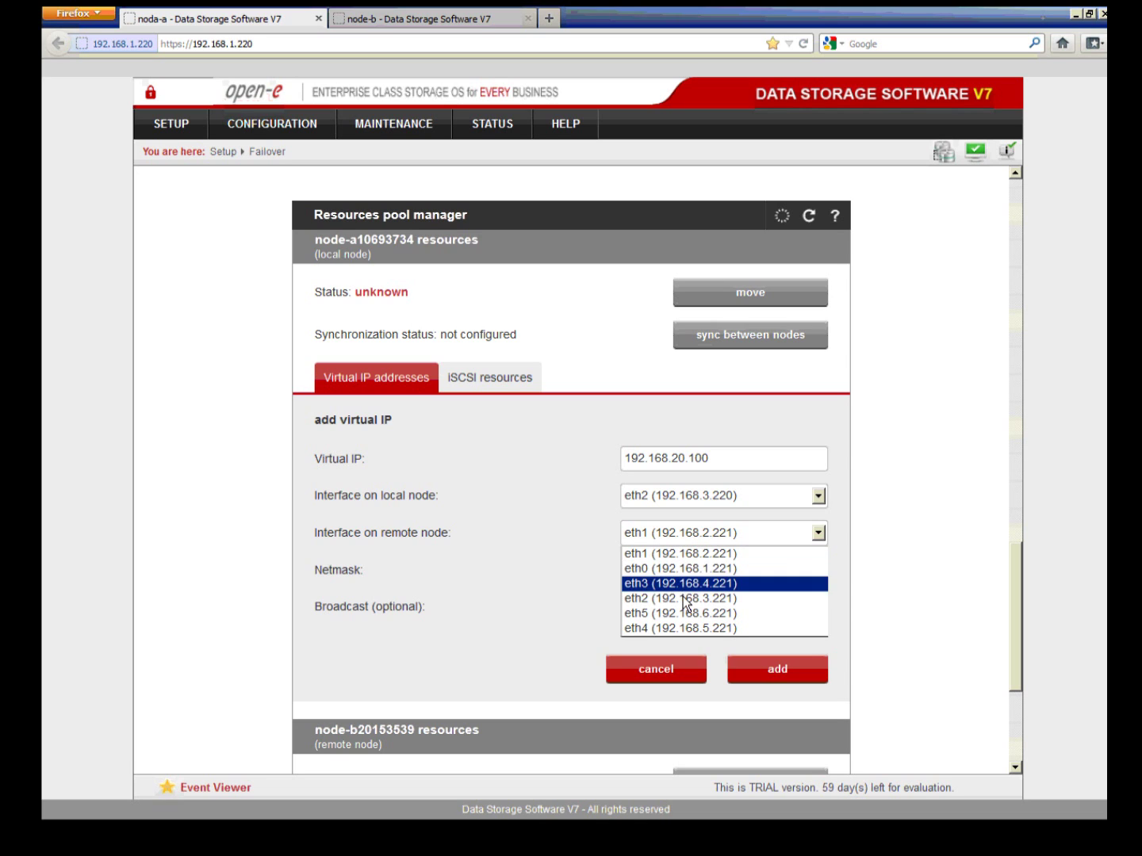
click(686, 598)
click(668, 579)
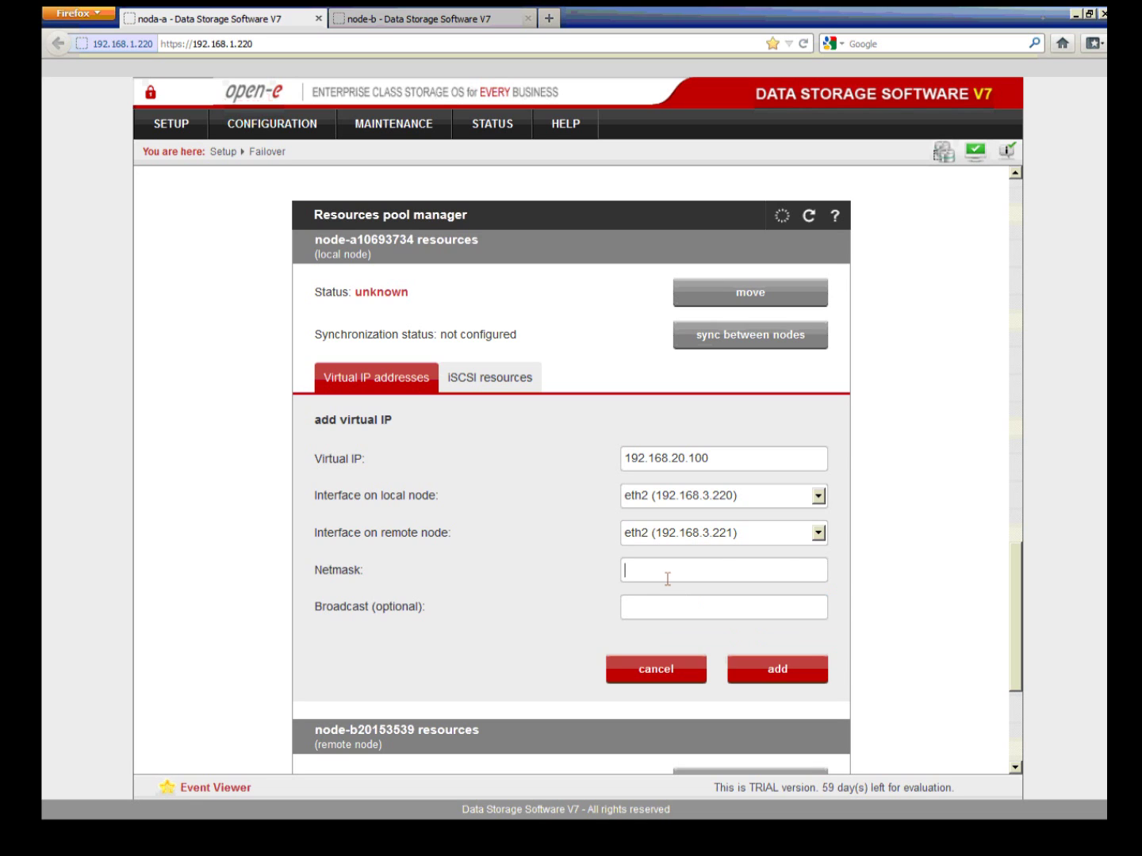
text(255.255.255.0)
click(786, 671)
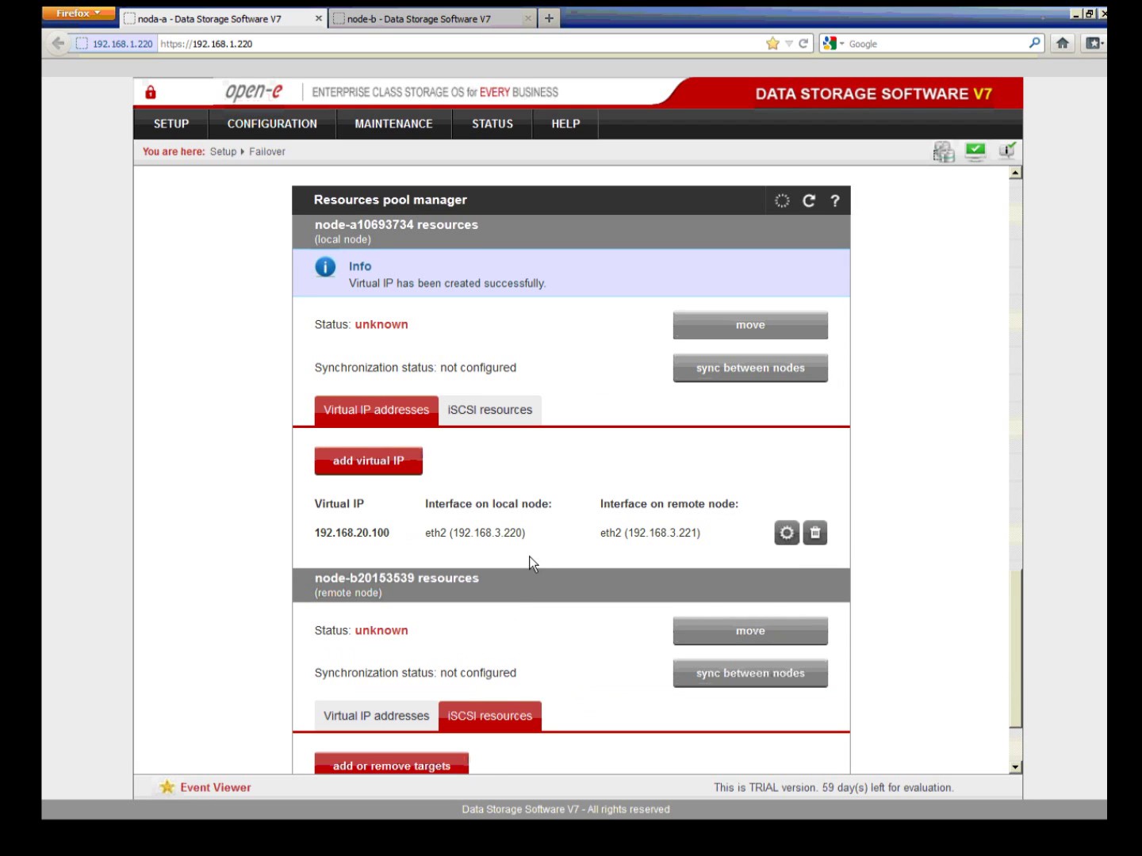
Step: Add target iqn.2012-07:mirror01 to node-a's cluster iSCSI resources and apply the change
click(496, 408)
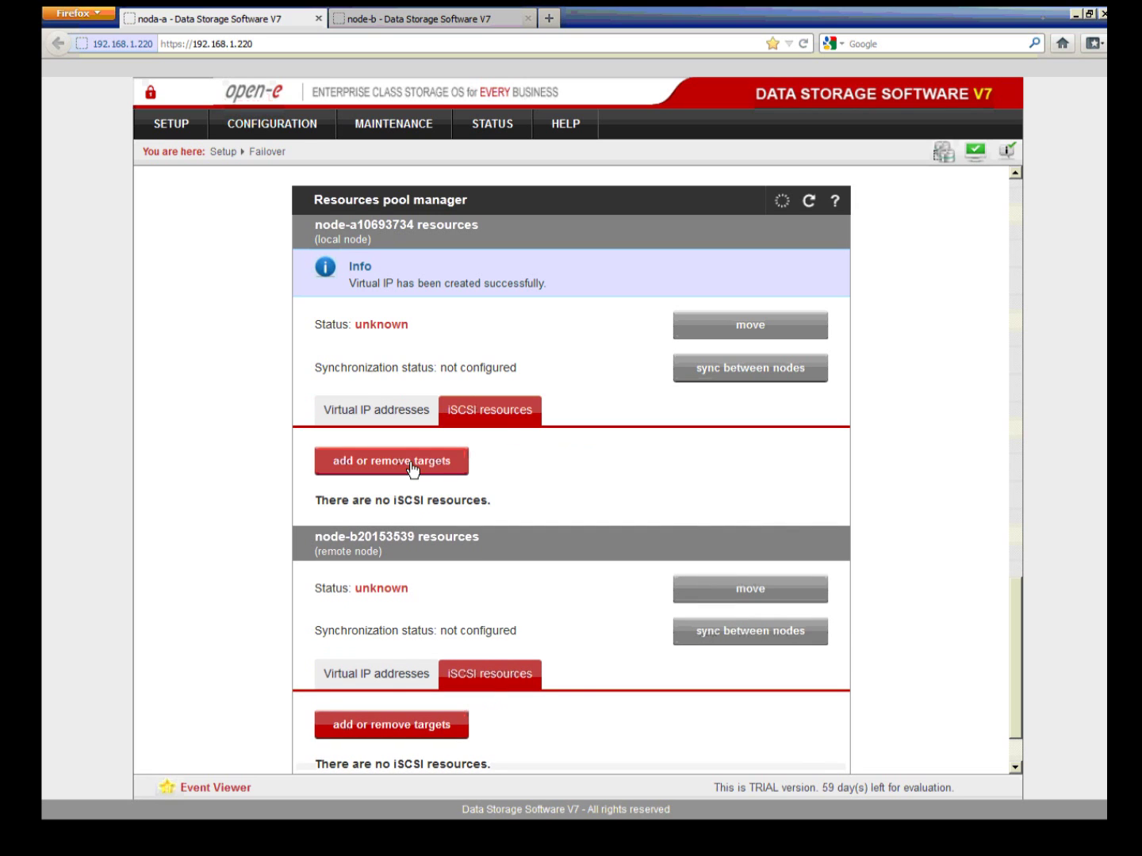
click(417, 470)
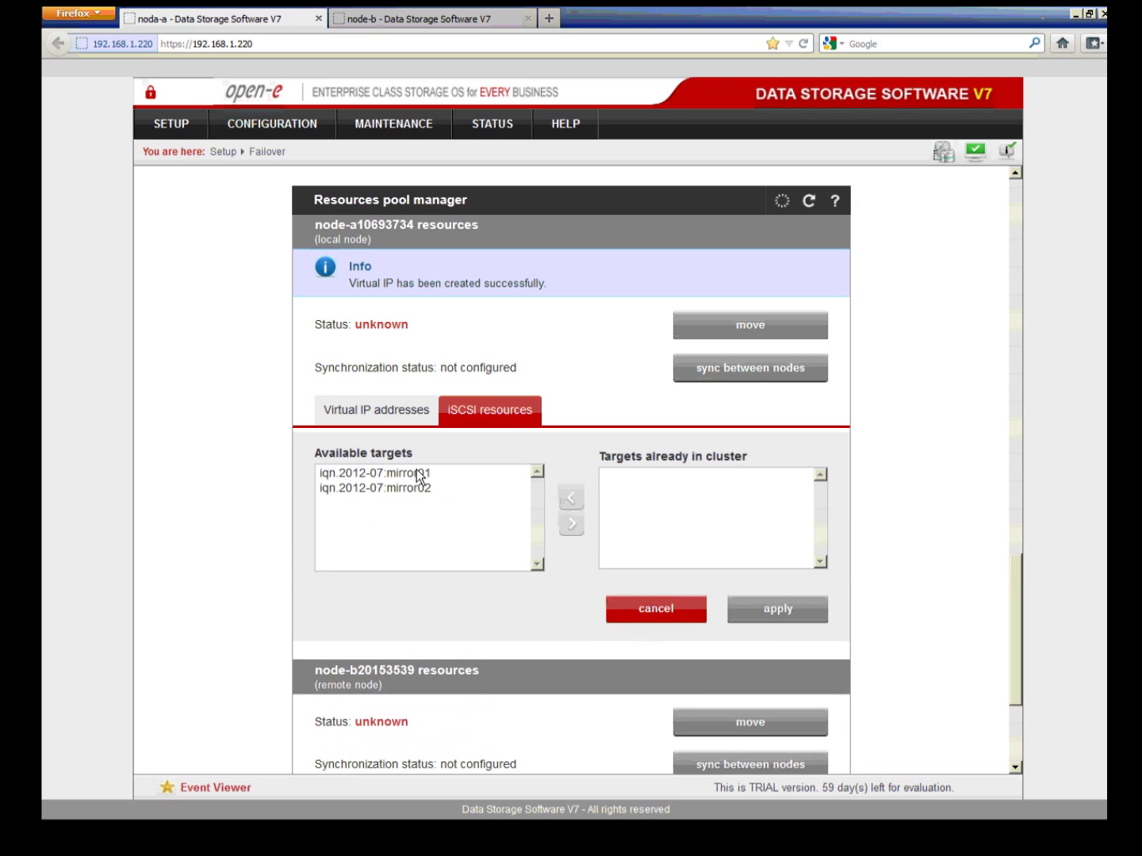
click(395, 476)
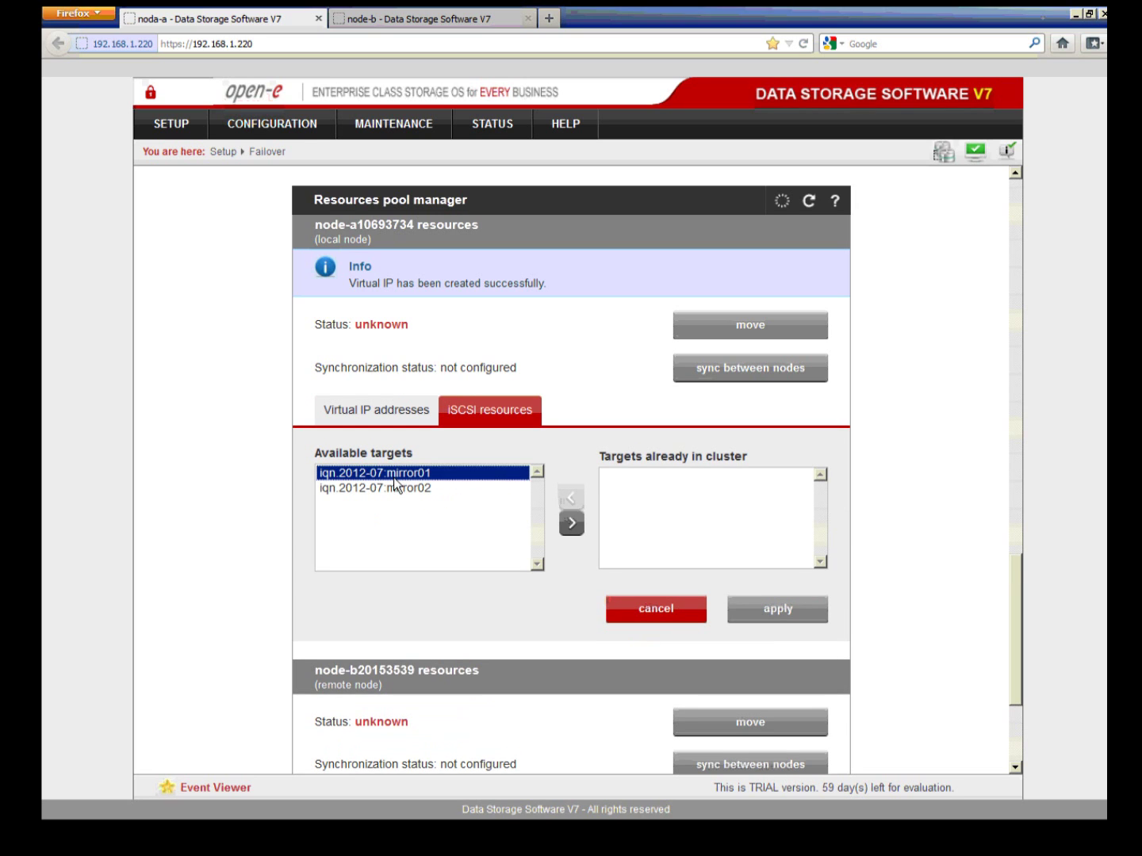
click(571, 522)
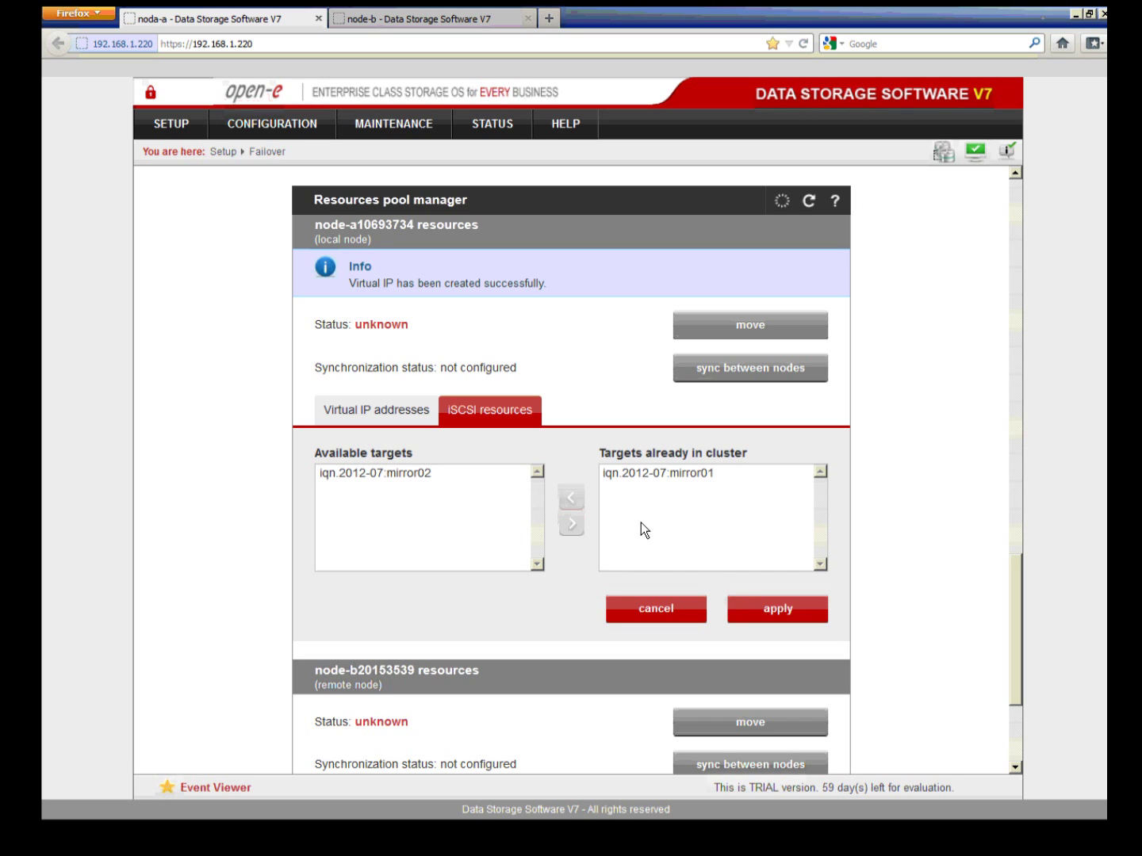
click(741, 607)
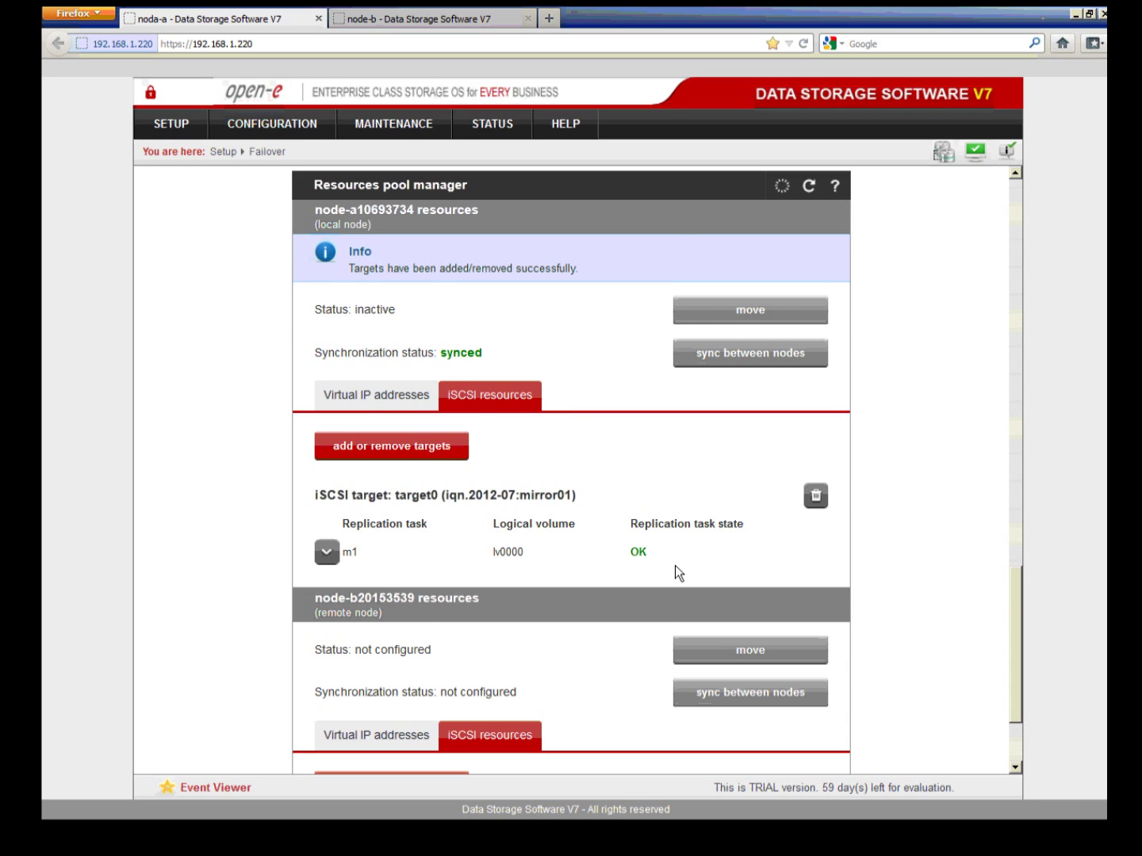
scroll(675, 566, down, 2)
scroll(675, 566, down, 1)
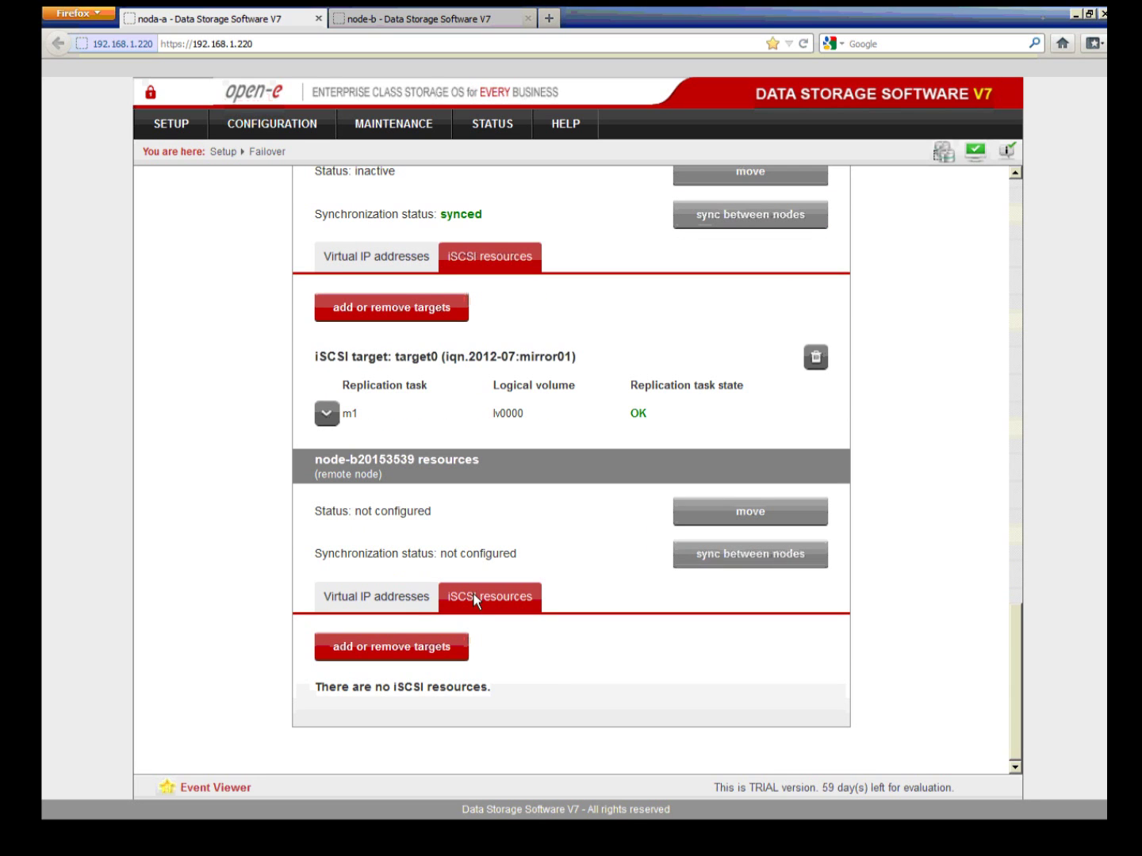
Step: Start a new virtual IP on node-b's Virtual IP addresses tab, entering 192.168.30.100
click(414, 606)
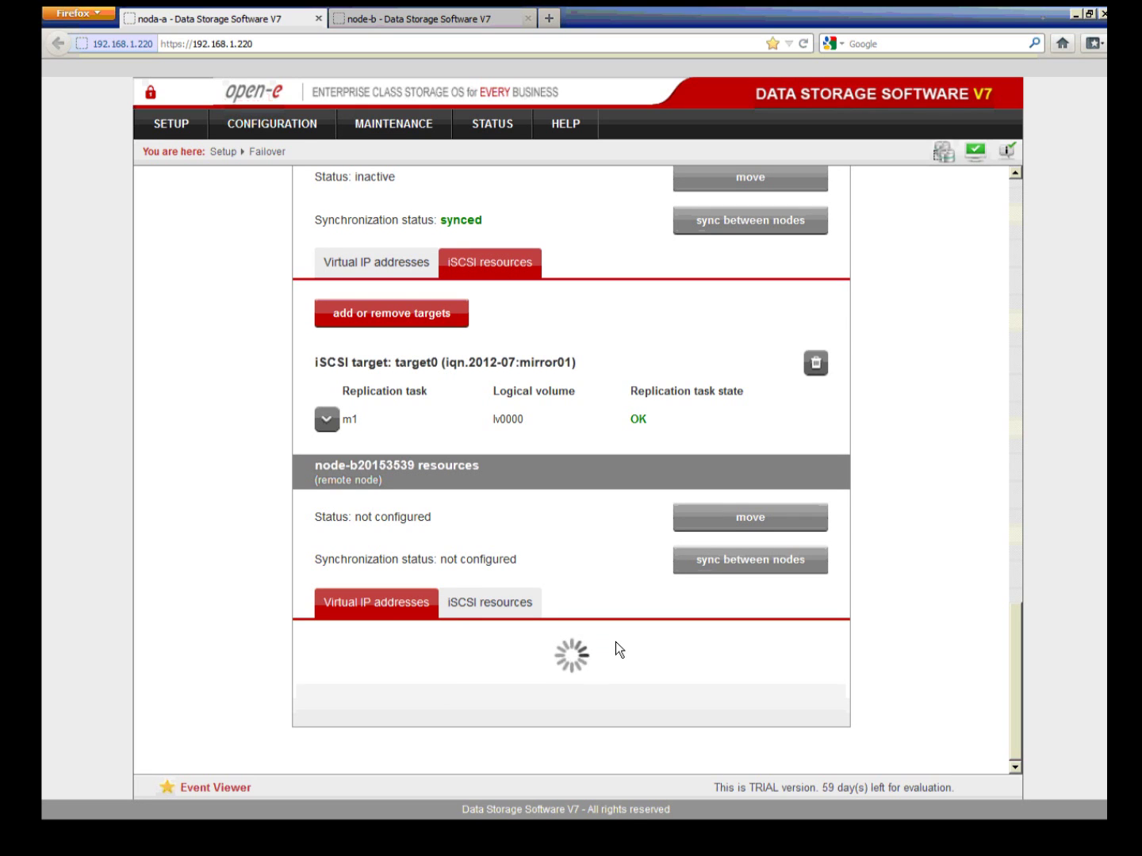
click(368, 659)
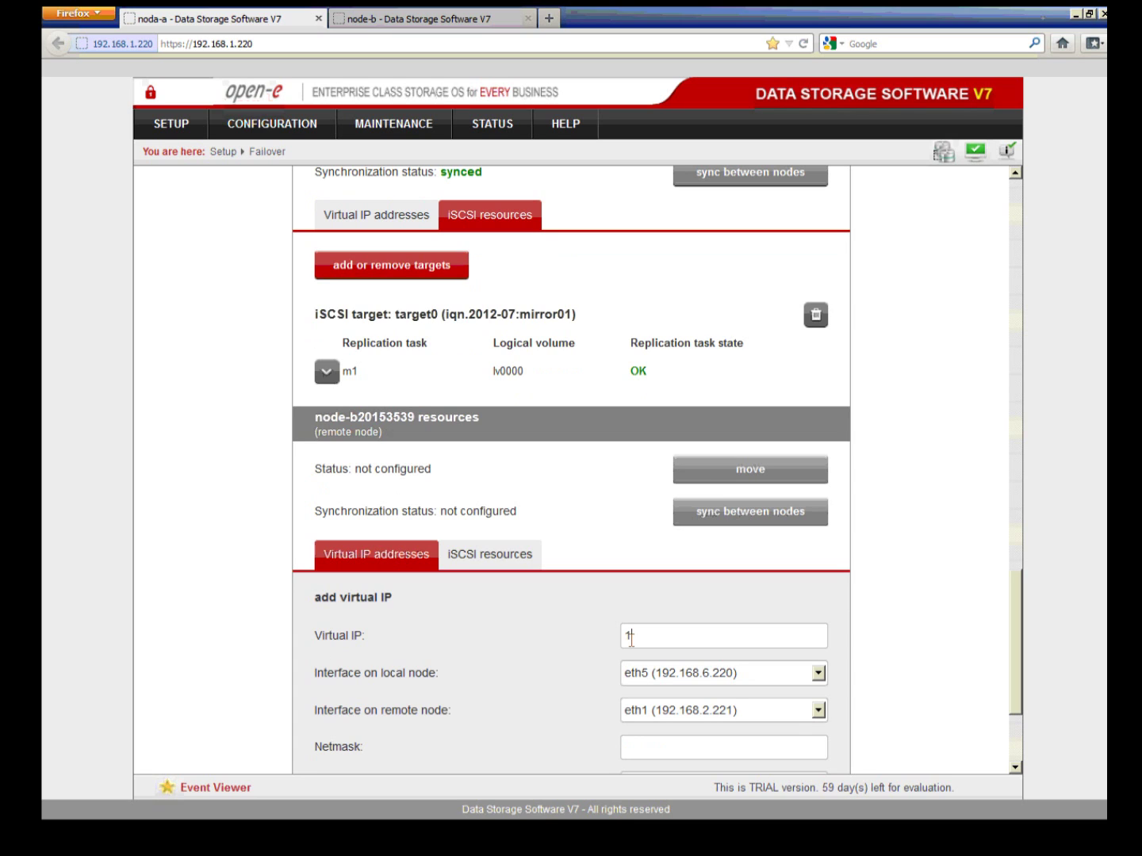
click(631, 636)
text(192.168.30.100)
Step: Choose eth3 for both local and remote nodes, netmask 255.255.255.0, and add the virtual IP
click(658, 681)
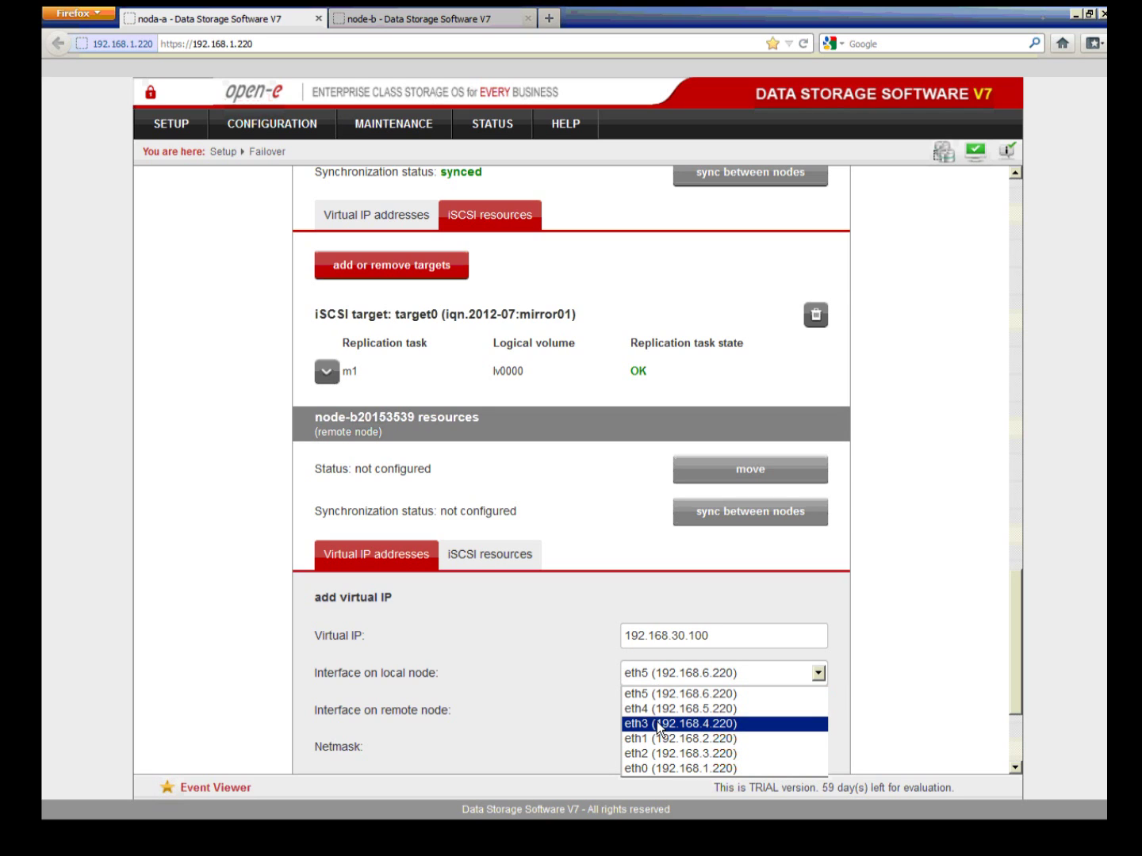
click(656, 723)
click(660, 719)
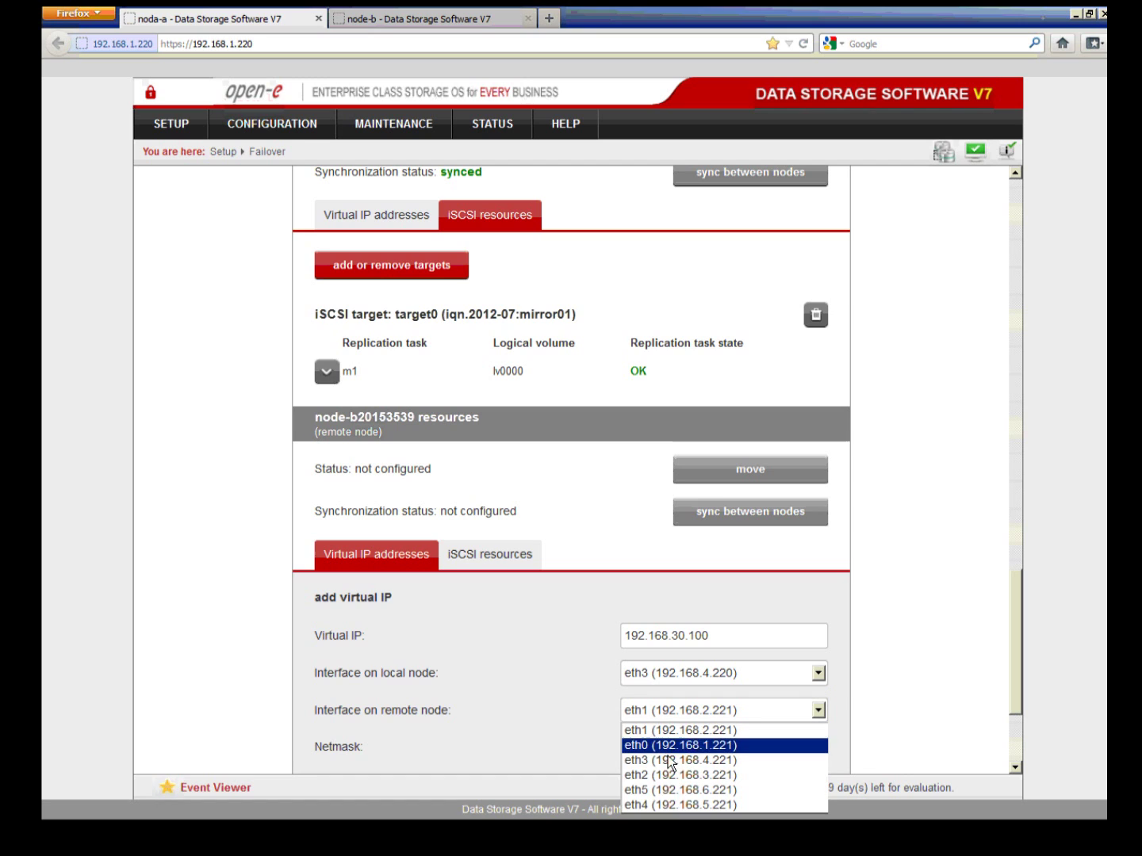
click(668, 761)
scroll(670, 750, down, 2)
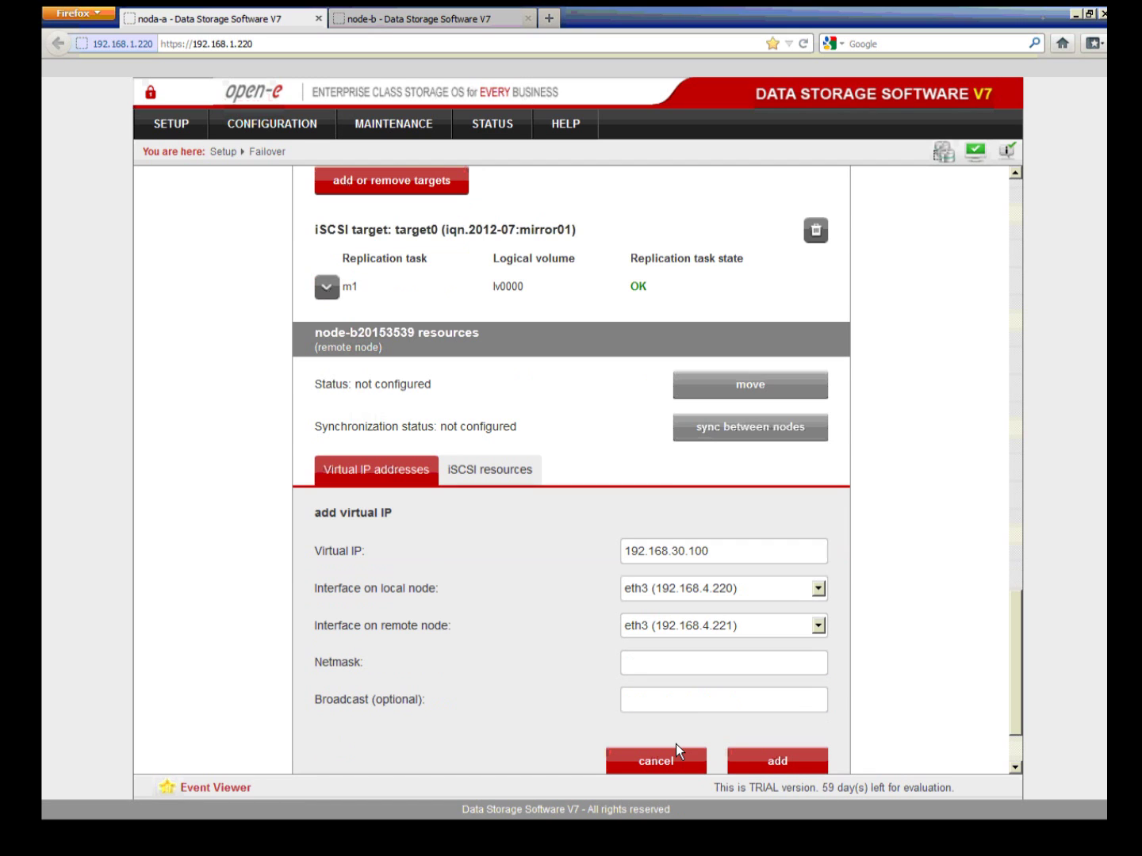
click(662, 671)
text(255.255.255.0)
scroll(729, 731, down, 1)
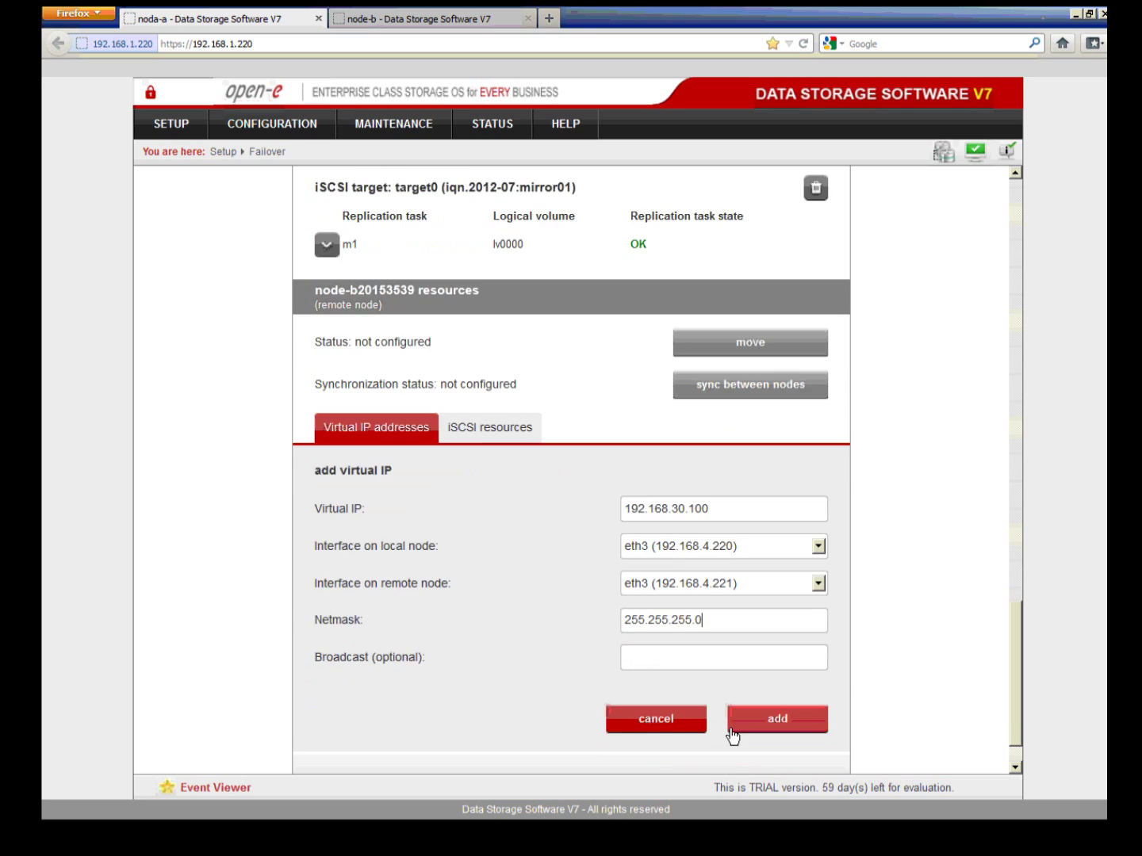
click(733, 725)
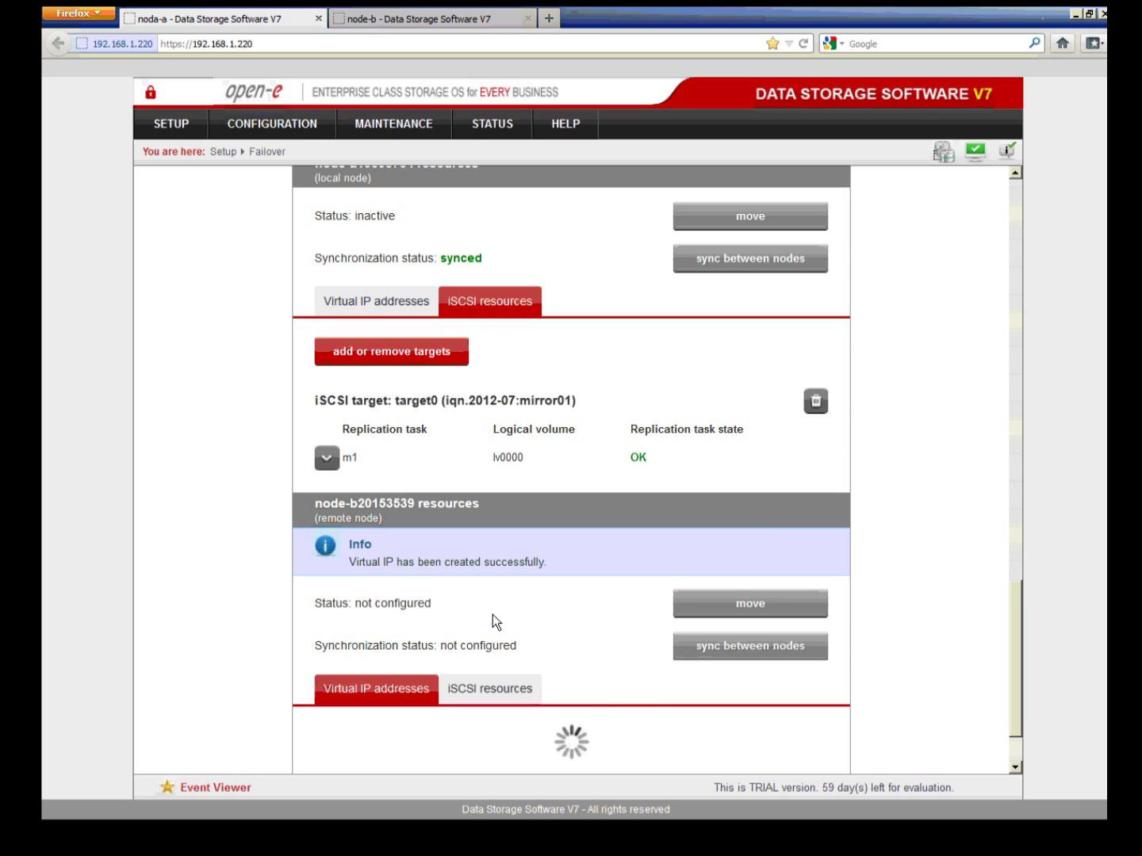
Step: Move iqn.2012-07:mirror02 into node-b's cluster iSCSI targets and apply the change
scroll(493, 678, down, 2)
click(505, 607)
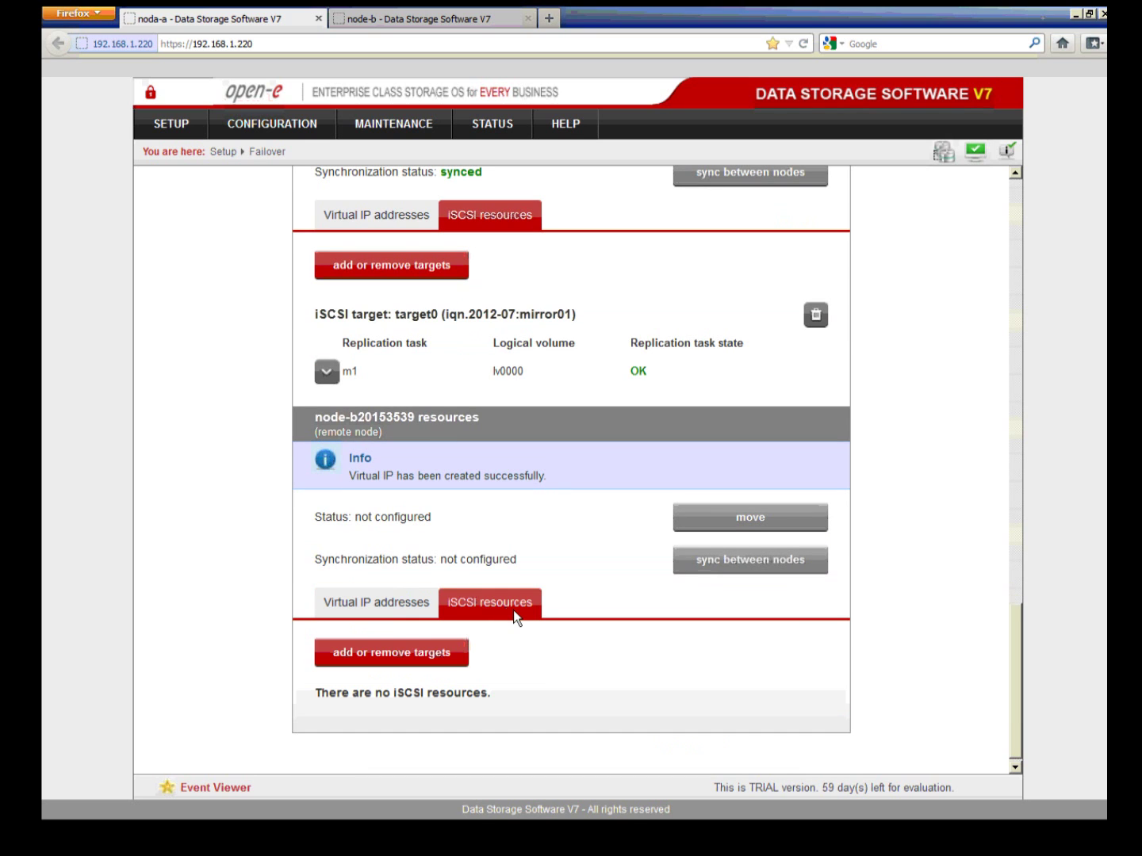
click(433, 650)
click(475, 670)
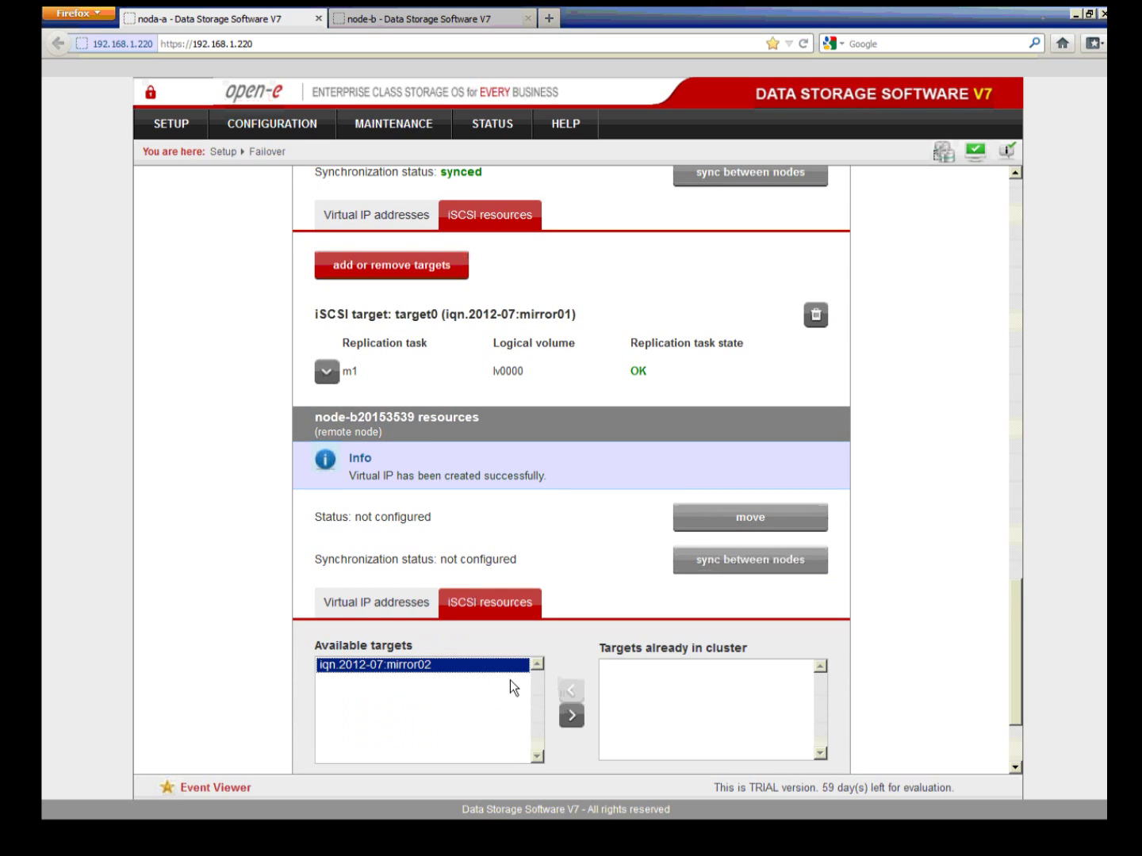
scroll(510, 680, down, 1)
scroll(510, 679, down, 2)
click(572, 589)
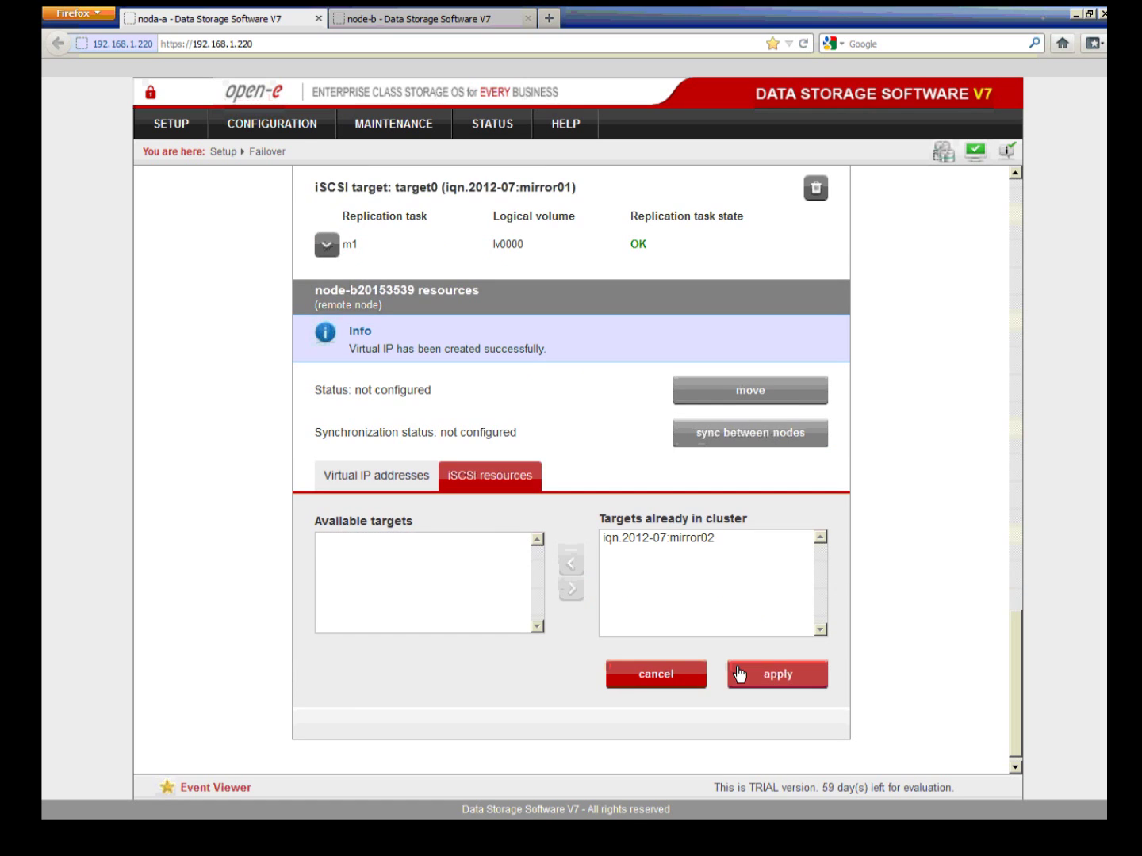
click(763, 685)
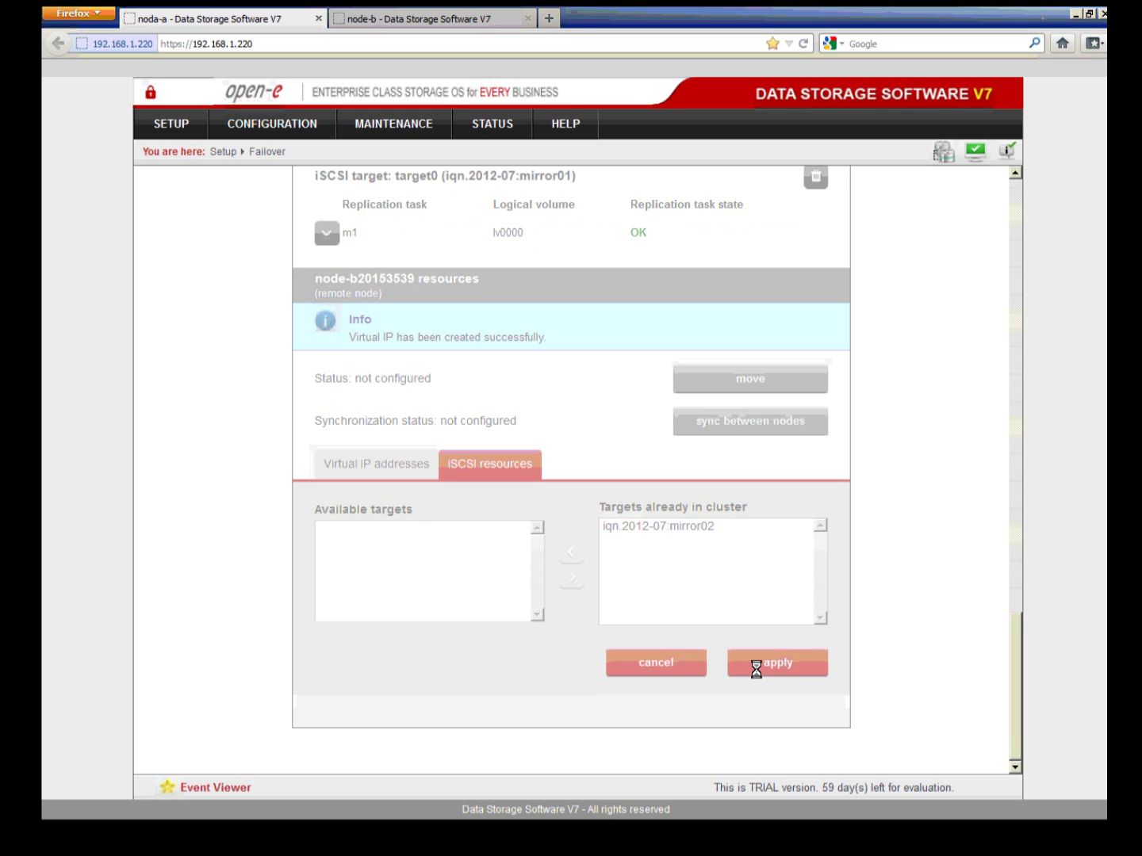
Step: Check node-b's SETUP > Failover page reads Ready for Start, then return to node-a's page
click(459, 24)
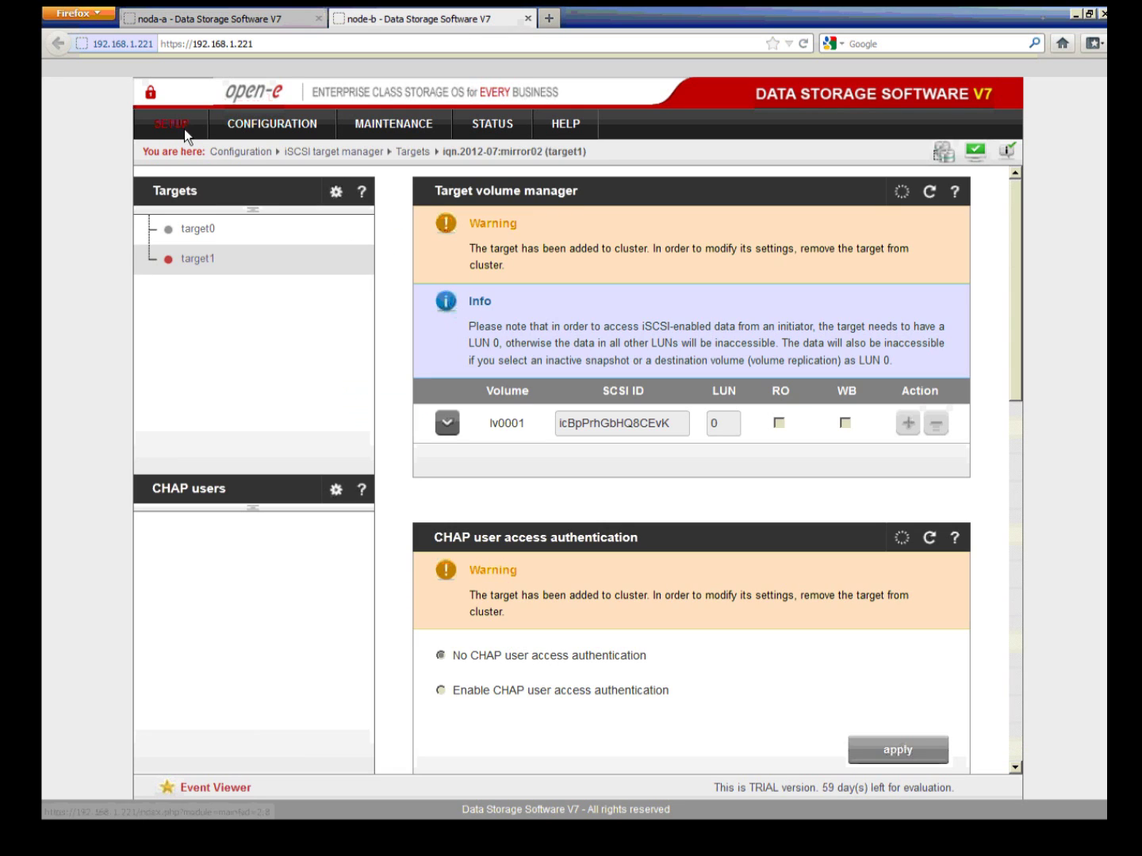
mouse_move(179, 129)
click(244, 221)
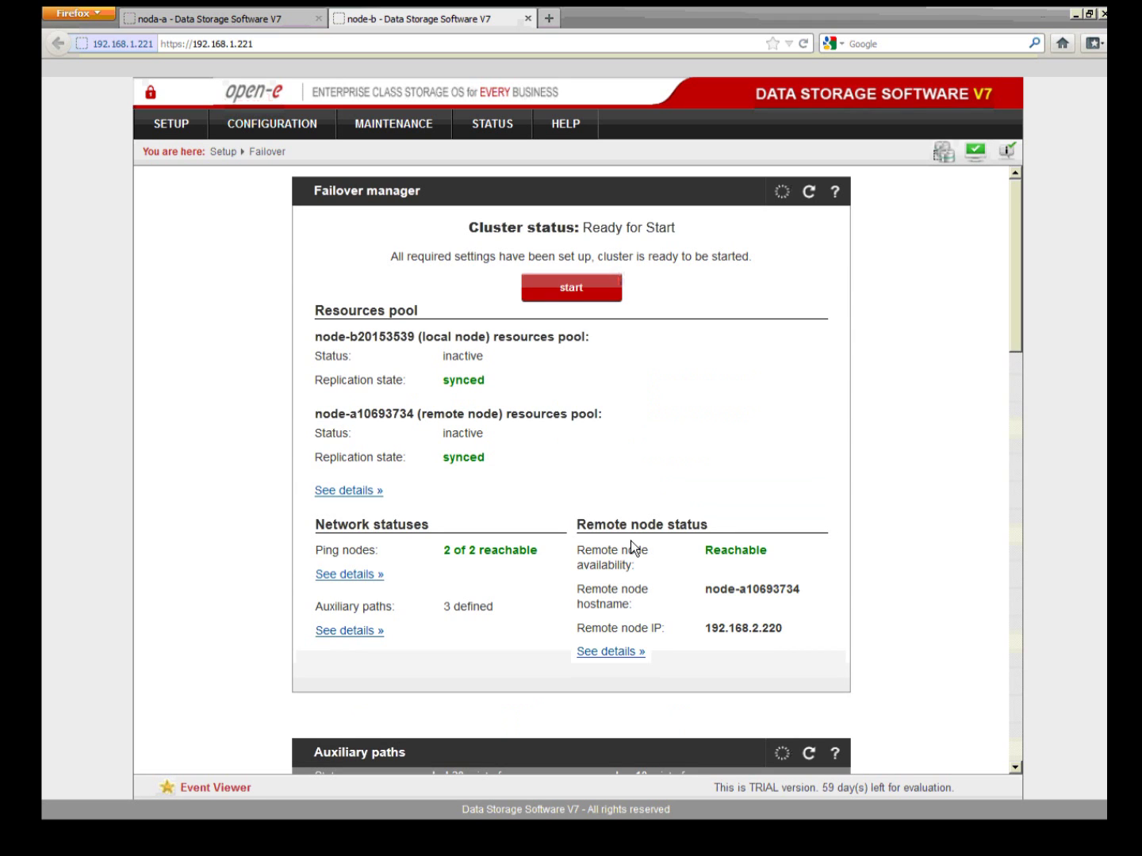
click(275, 18)
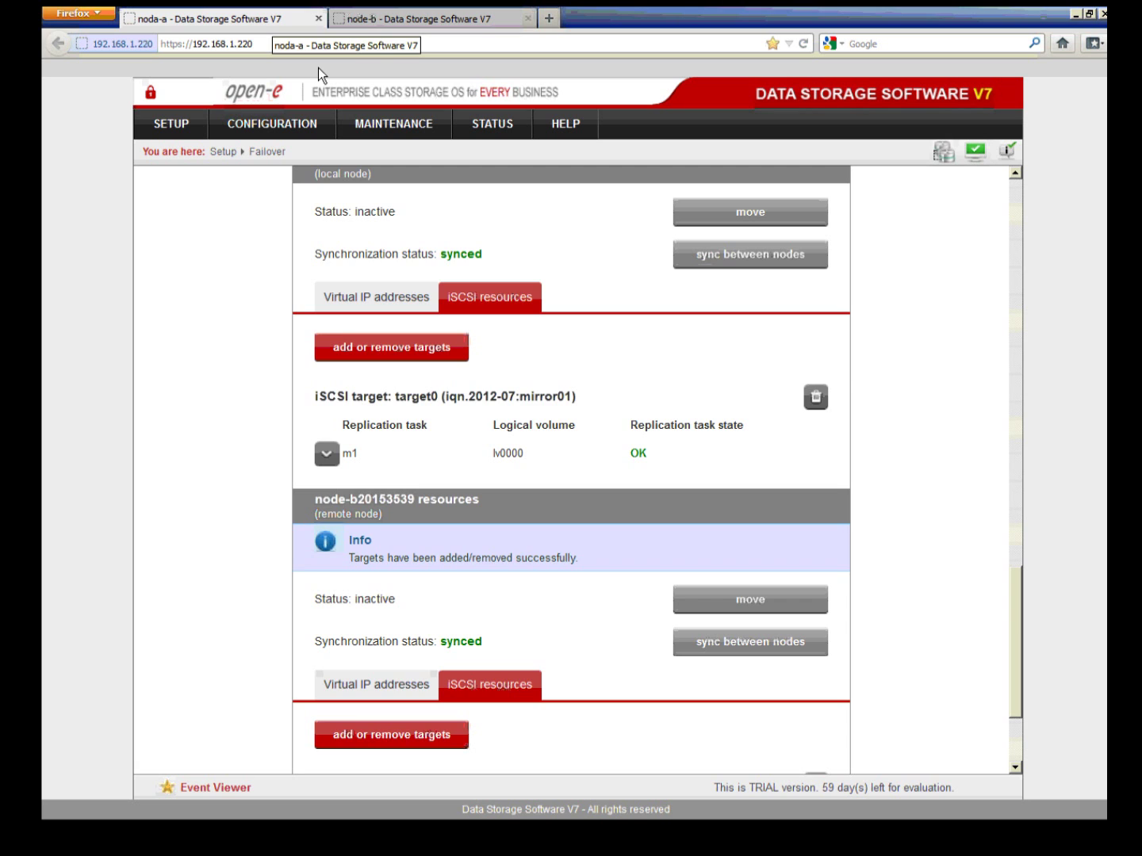
Step: Start the failover cluster from Failover manager, confirm, and open the Resources pool details
scroll(538, 270, up, 15)
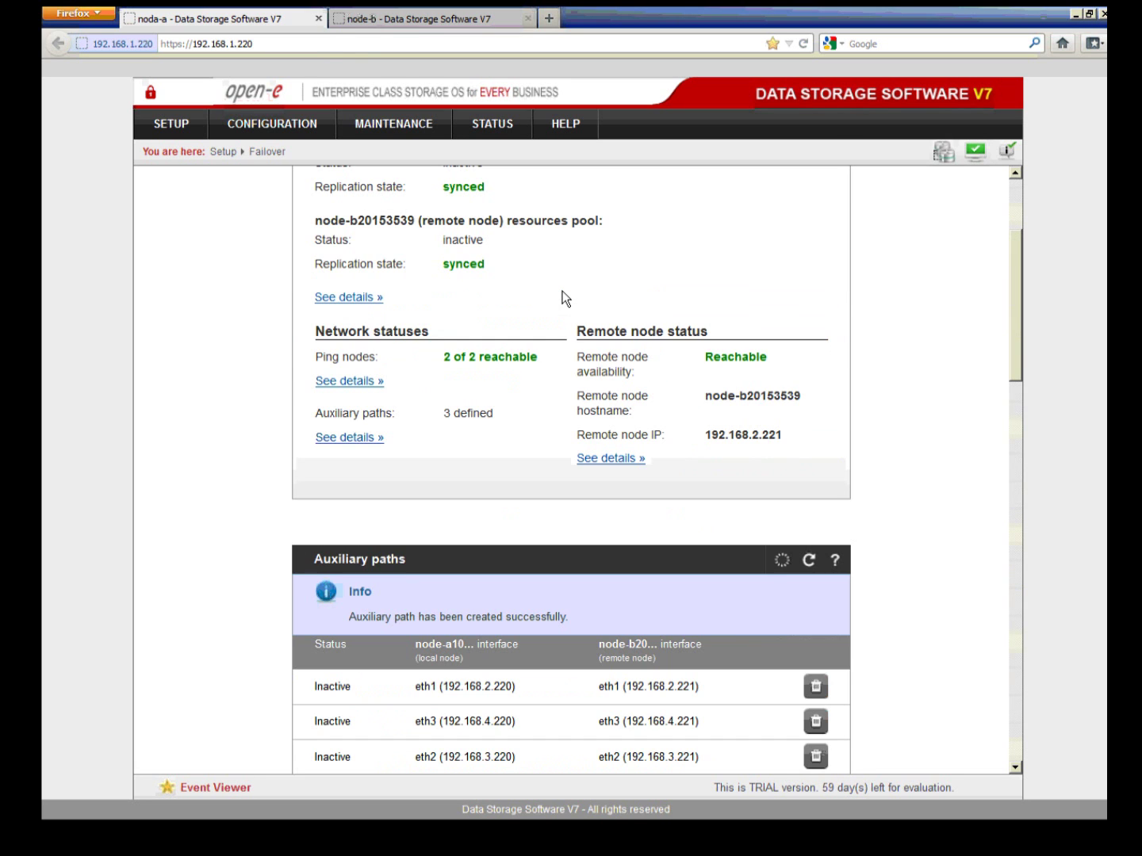
scroll(563, 297, up, 4)
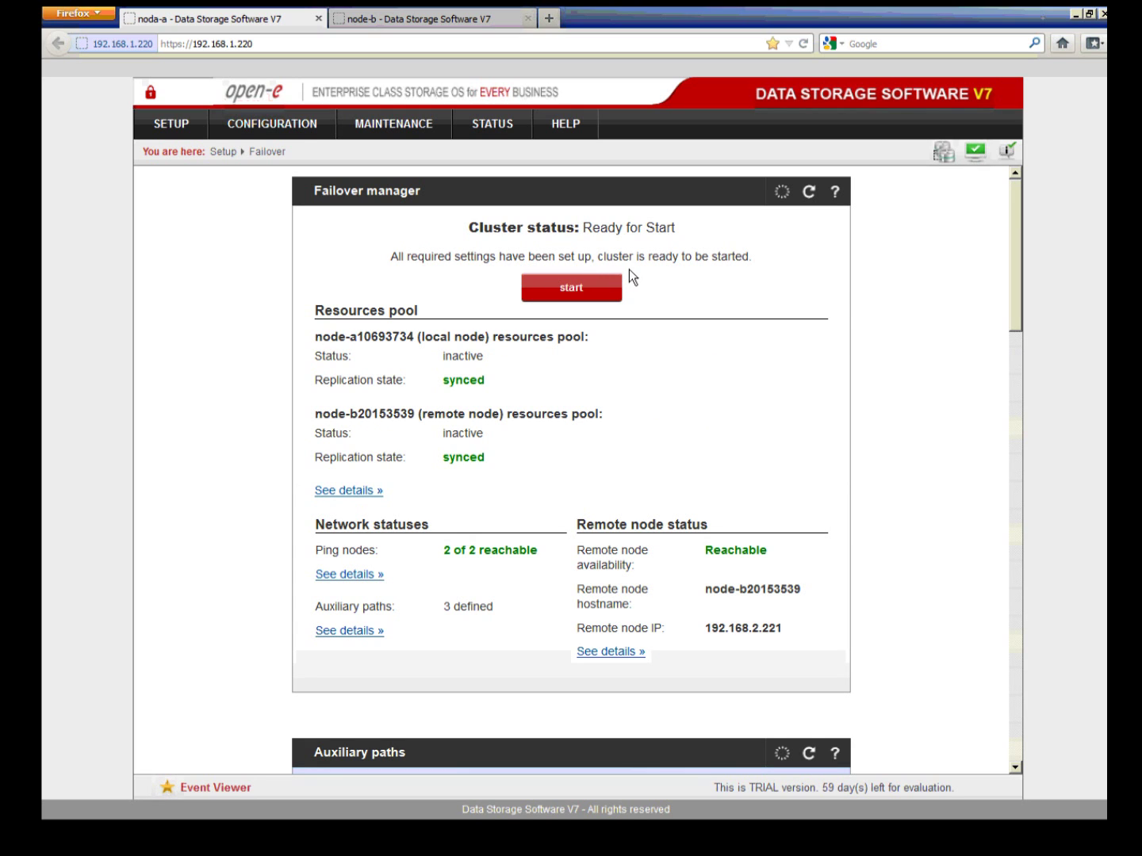
click(595, 296)
click(597, 297)
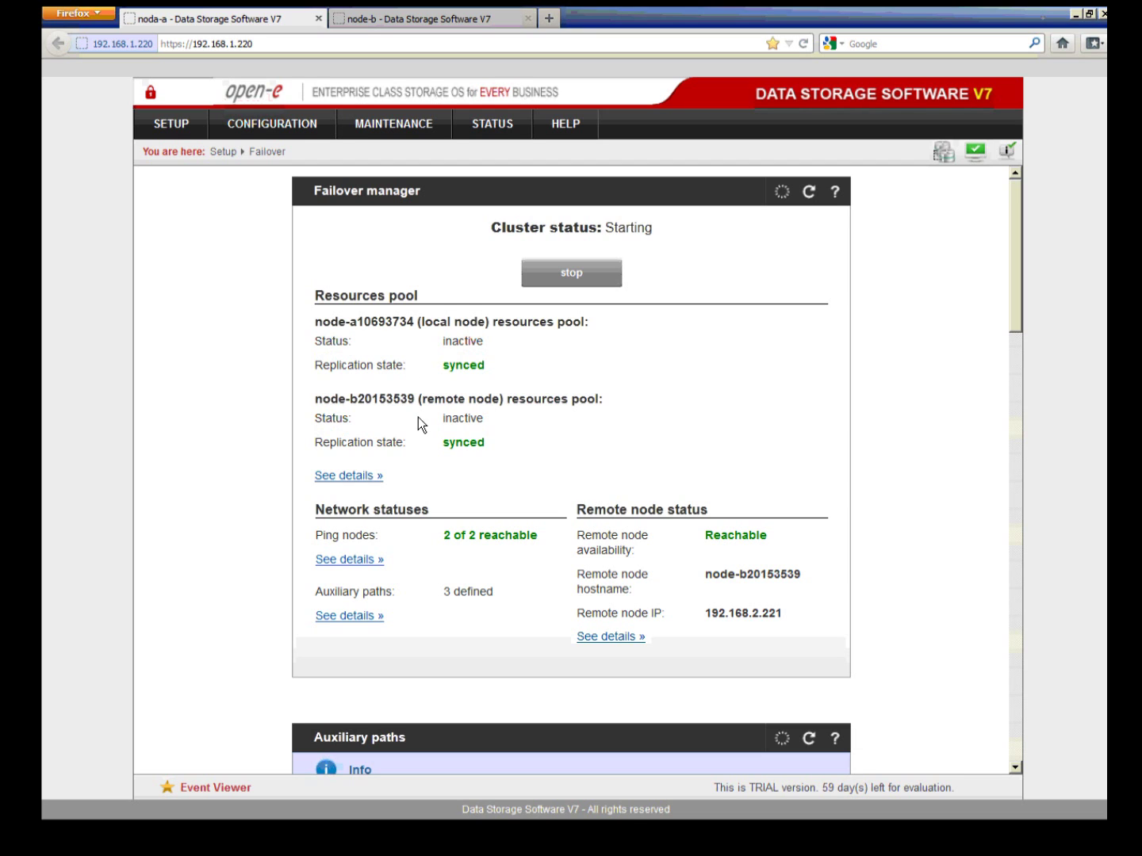
click(345, 475)
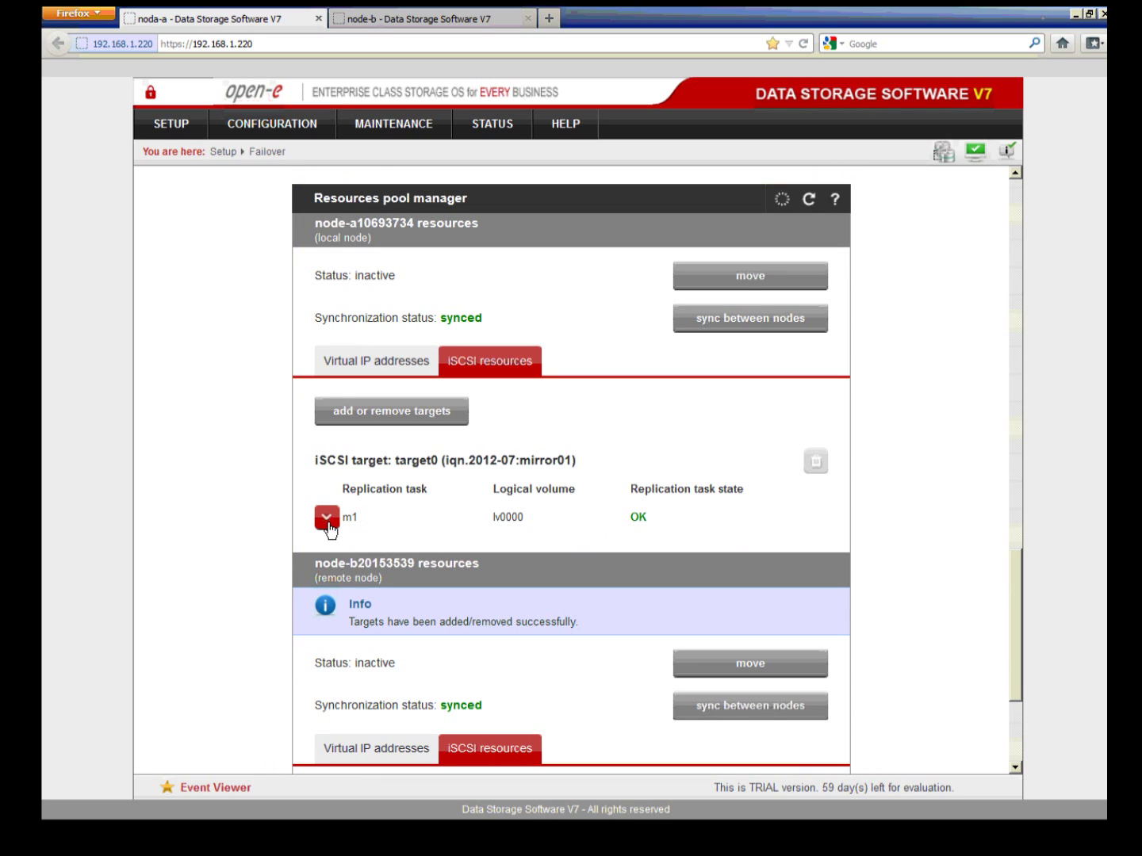
Step: Expand replication task m1, highlight its Up to date consistency, then return to the Failover manager status
click(328, 523)
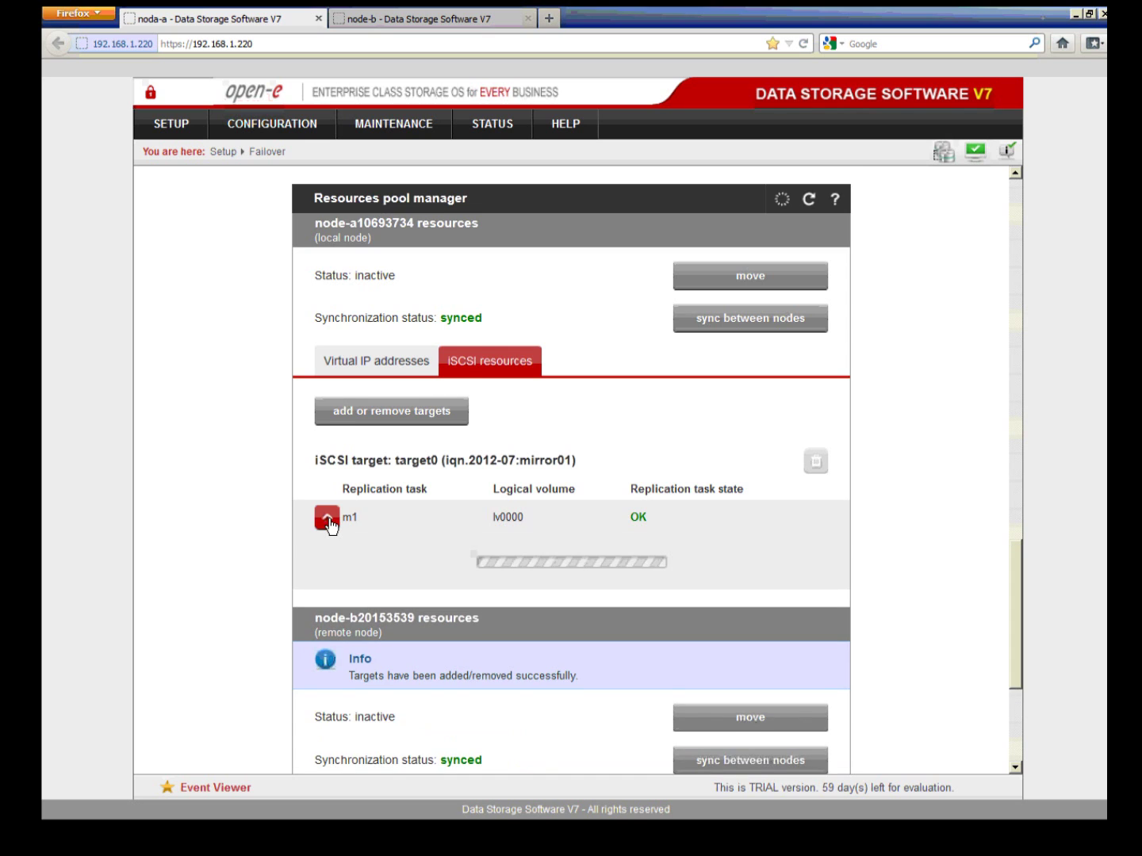
scroll(331, 518, down, 1)
scroll(330, 517, down, 2)
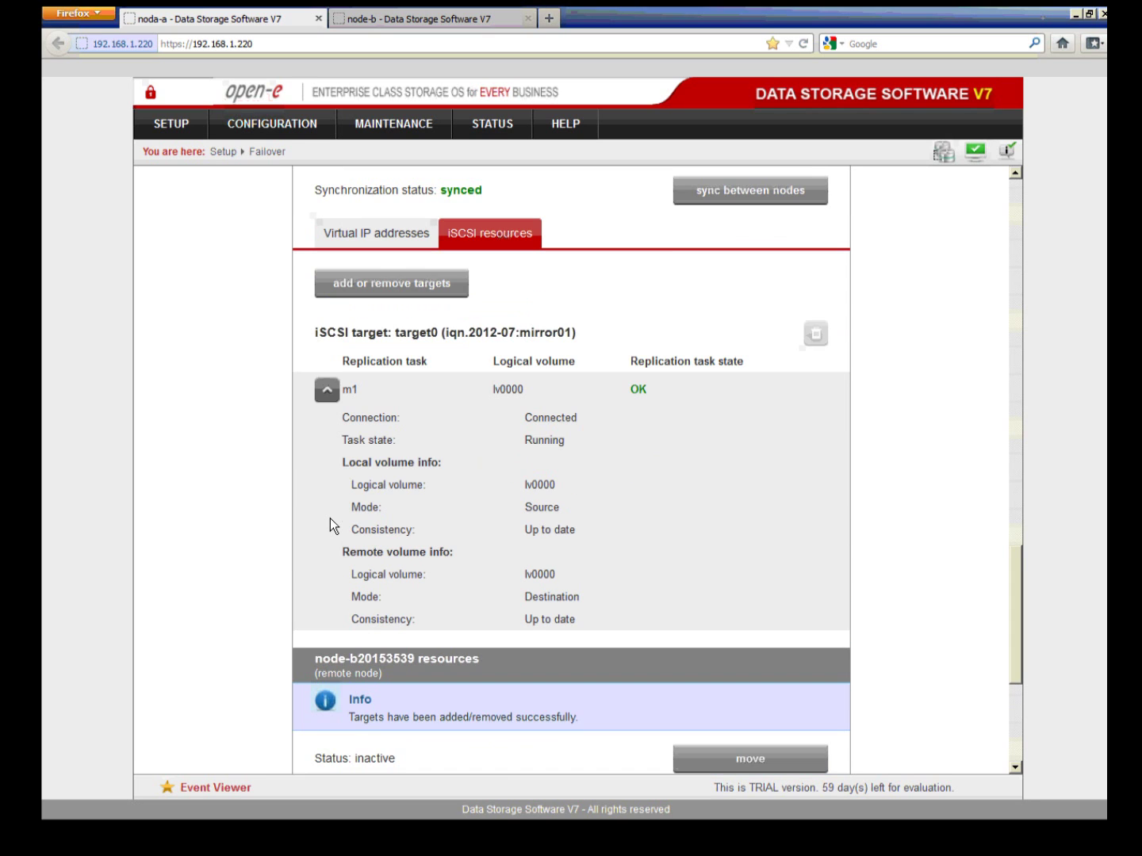
drag(349, 529, 419, 538)
drag(524, 535, 574, 538)
scroll(578, 588, up, 3)
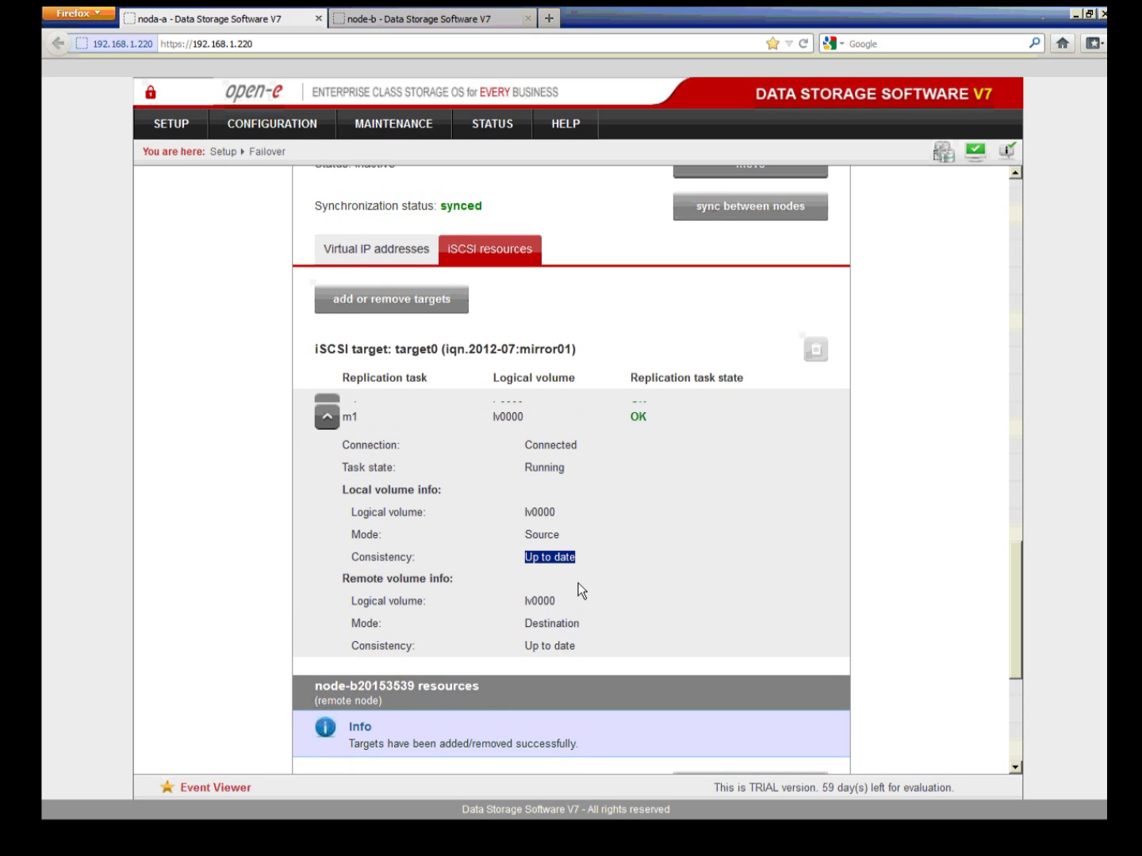
scroll(563, 588, up, 10)
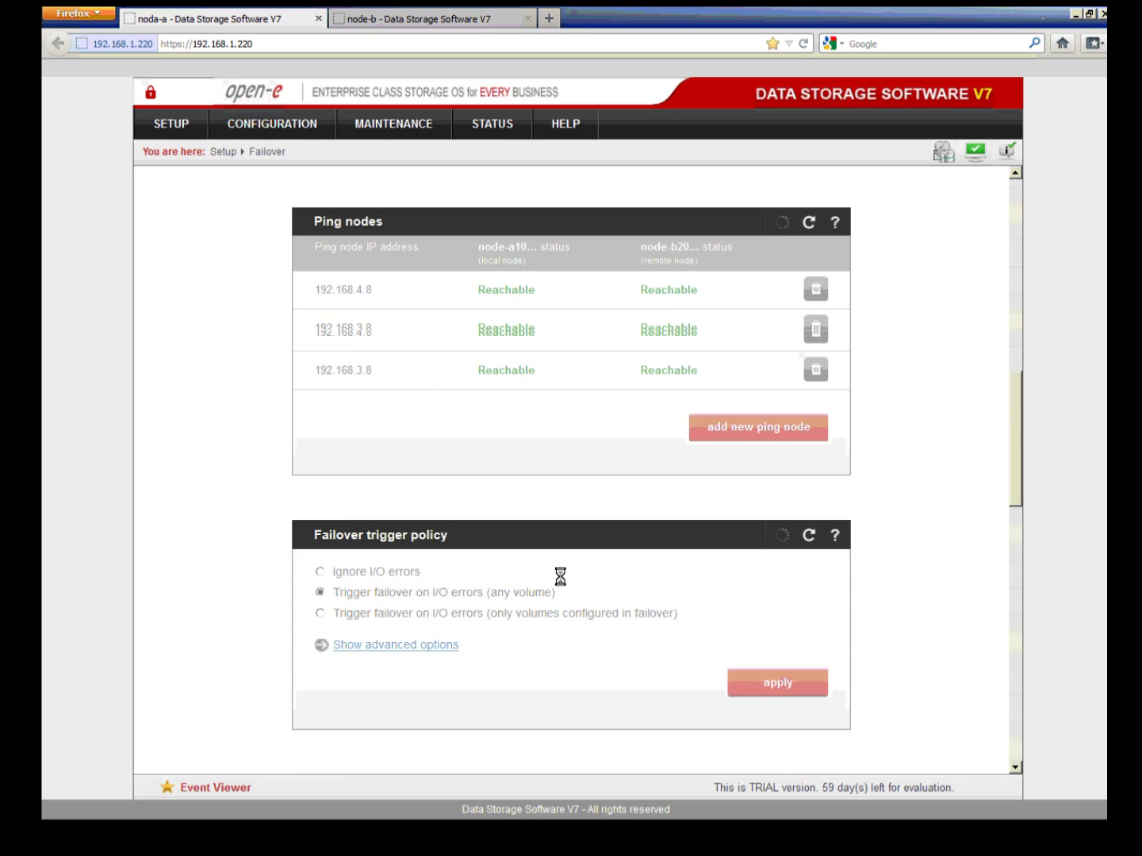
scroll(560, 577, up, 15)
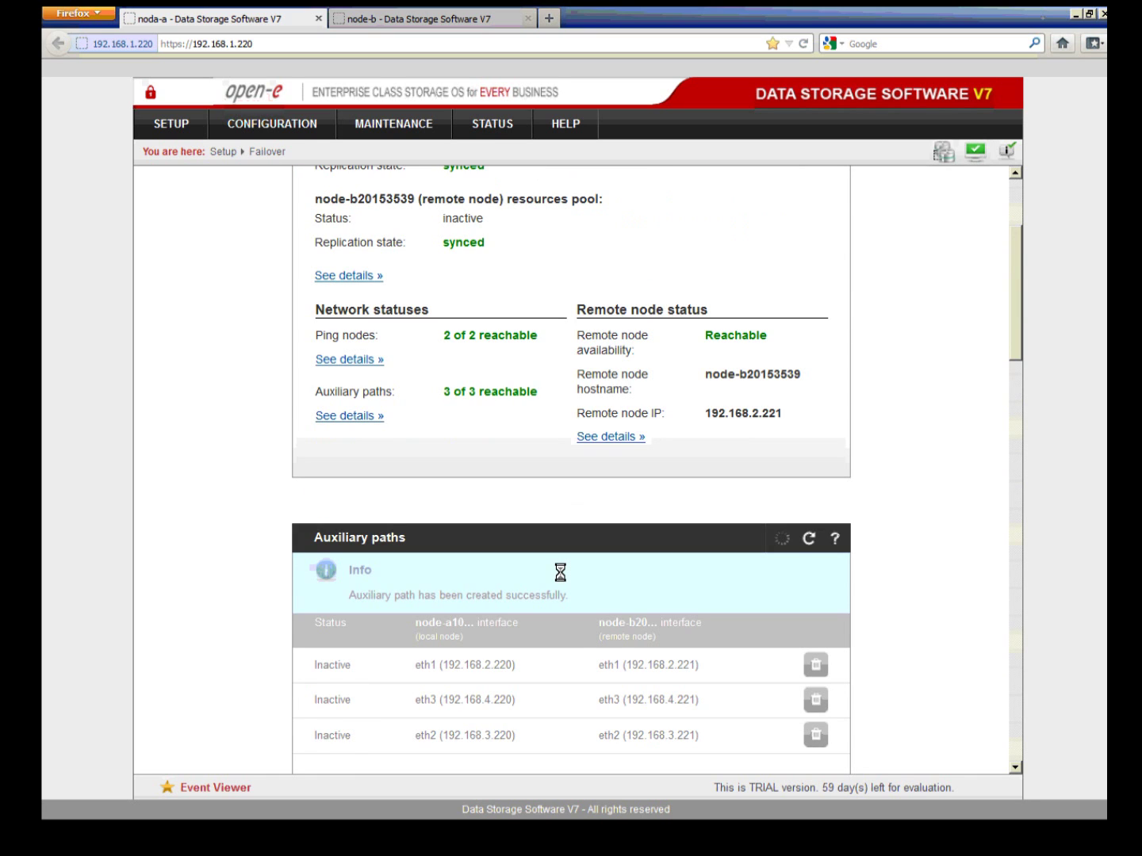
scroll(561, 573, up, 5)
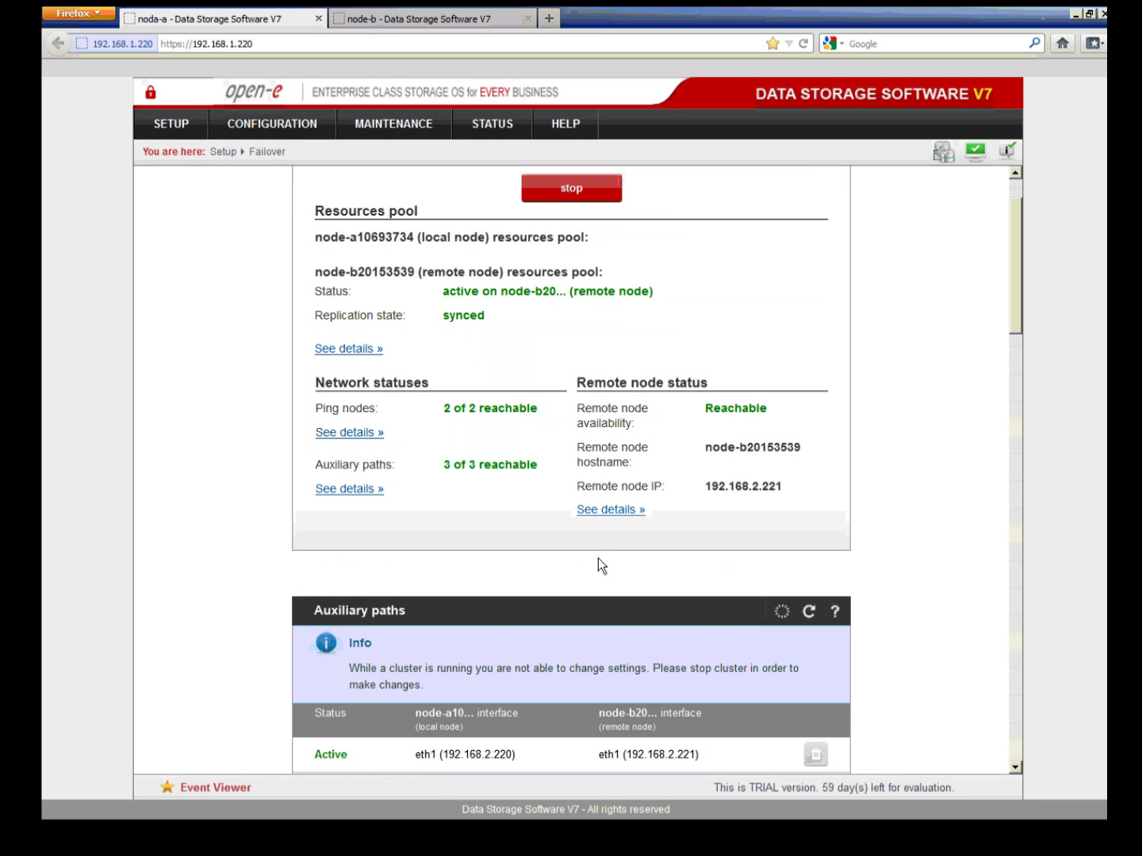
Step: Move node-a's resources to the remote node, node-b, and confirm the move
scroll(597, 559, down, 6)
scroll(737, 547, down, 8)
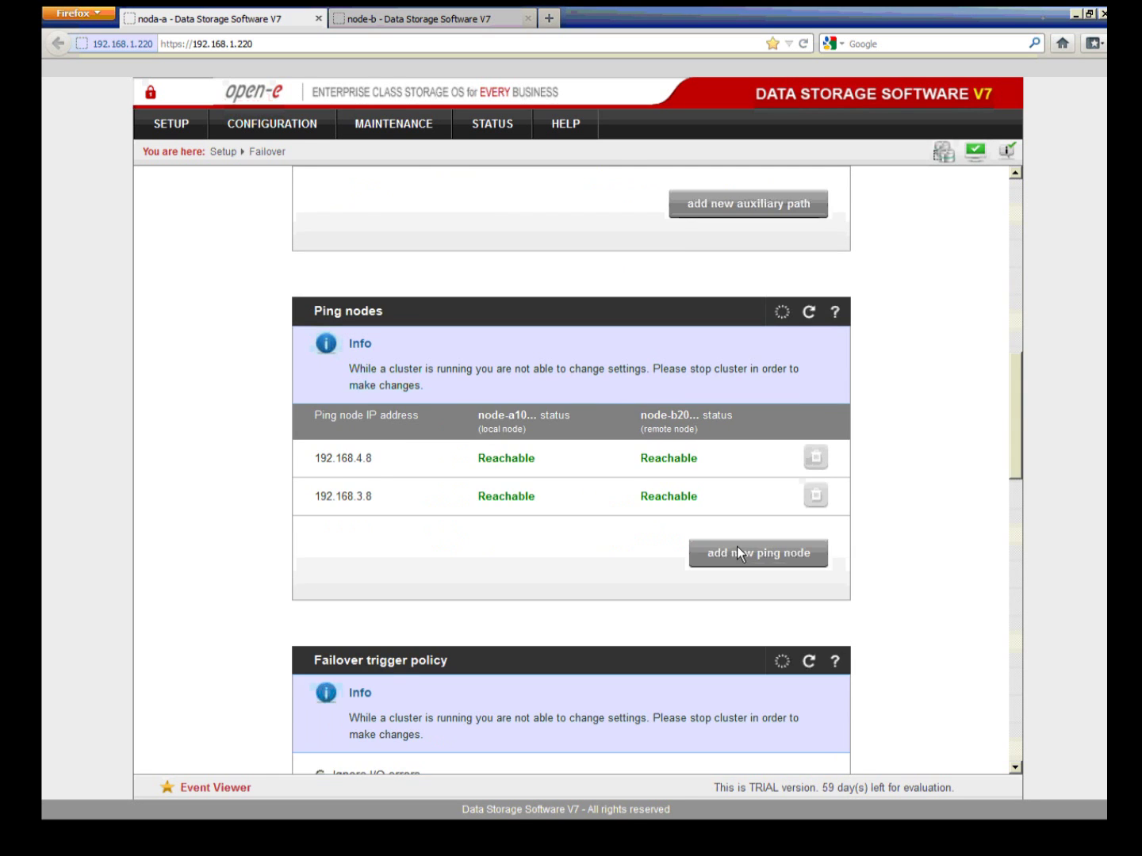
scroll(737, 546, down, 7)
scroll(758, 557, down, 3)
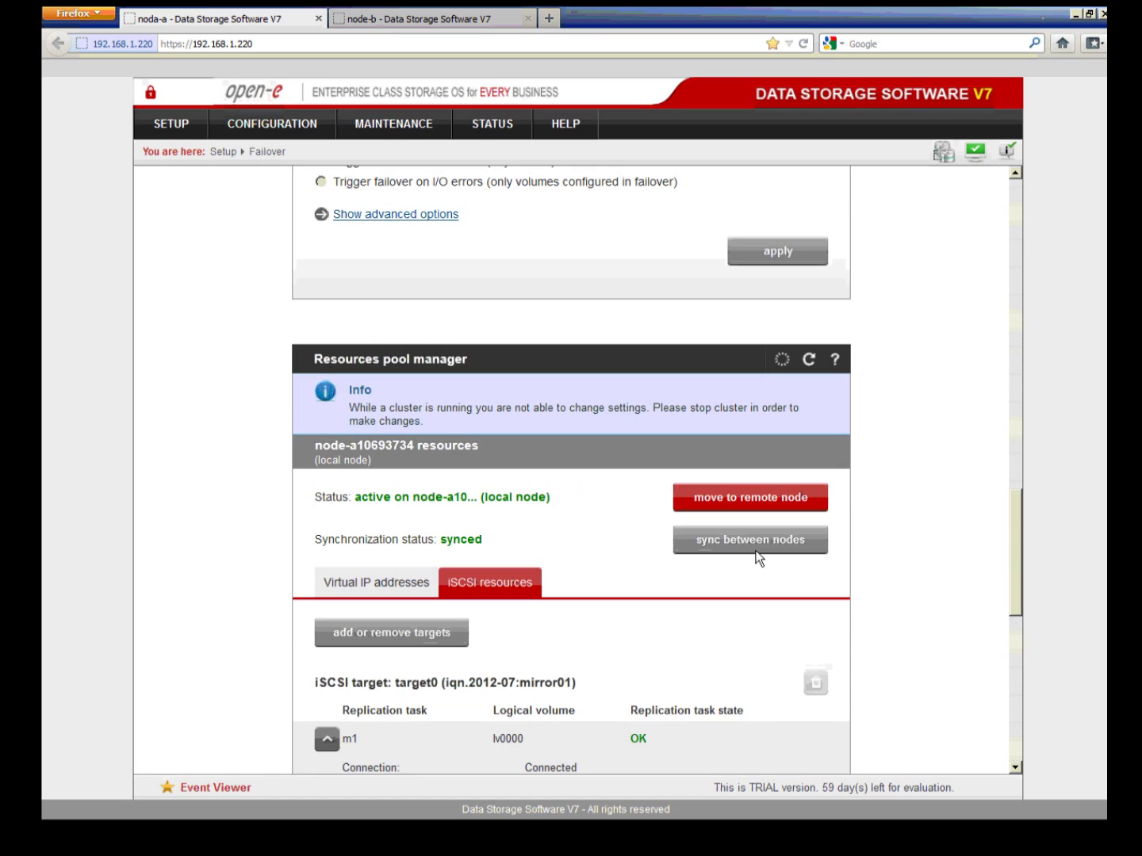
scroll(757, 559, down, 2)
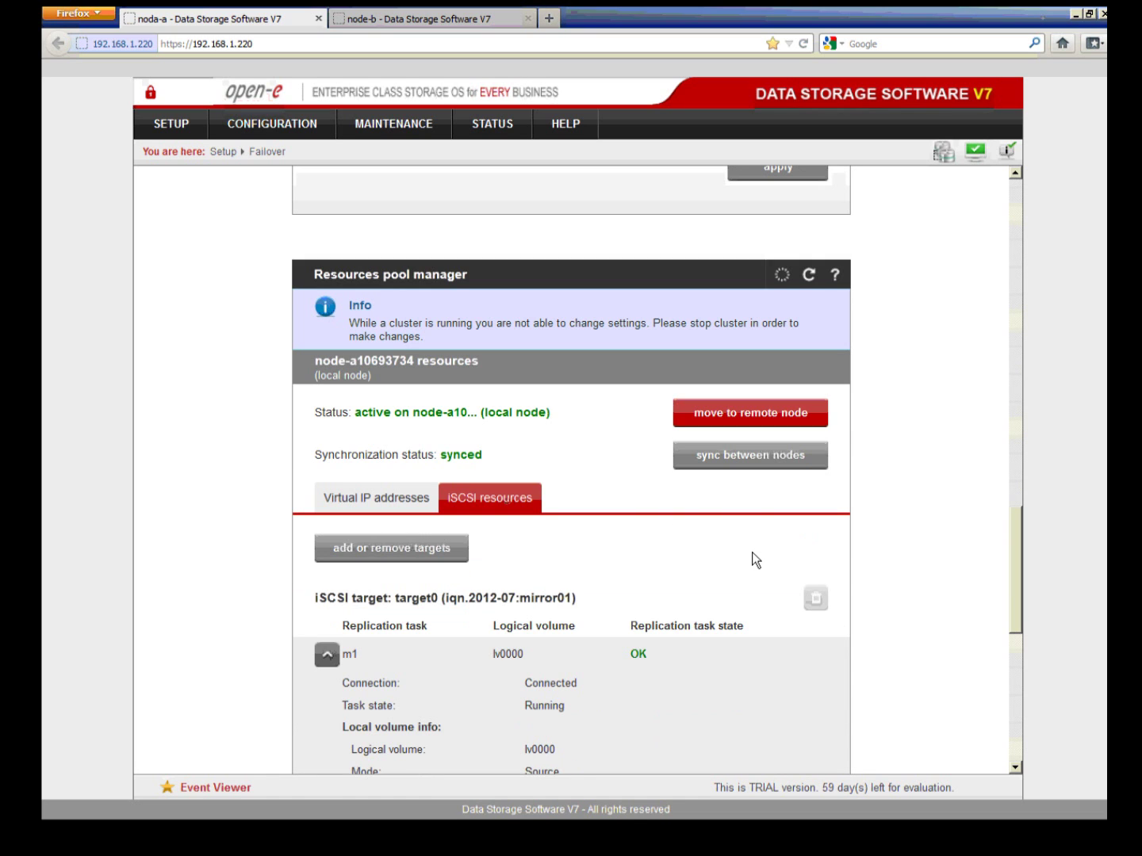
scroll(751, 552, down, 2)
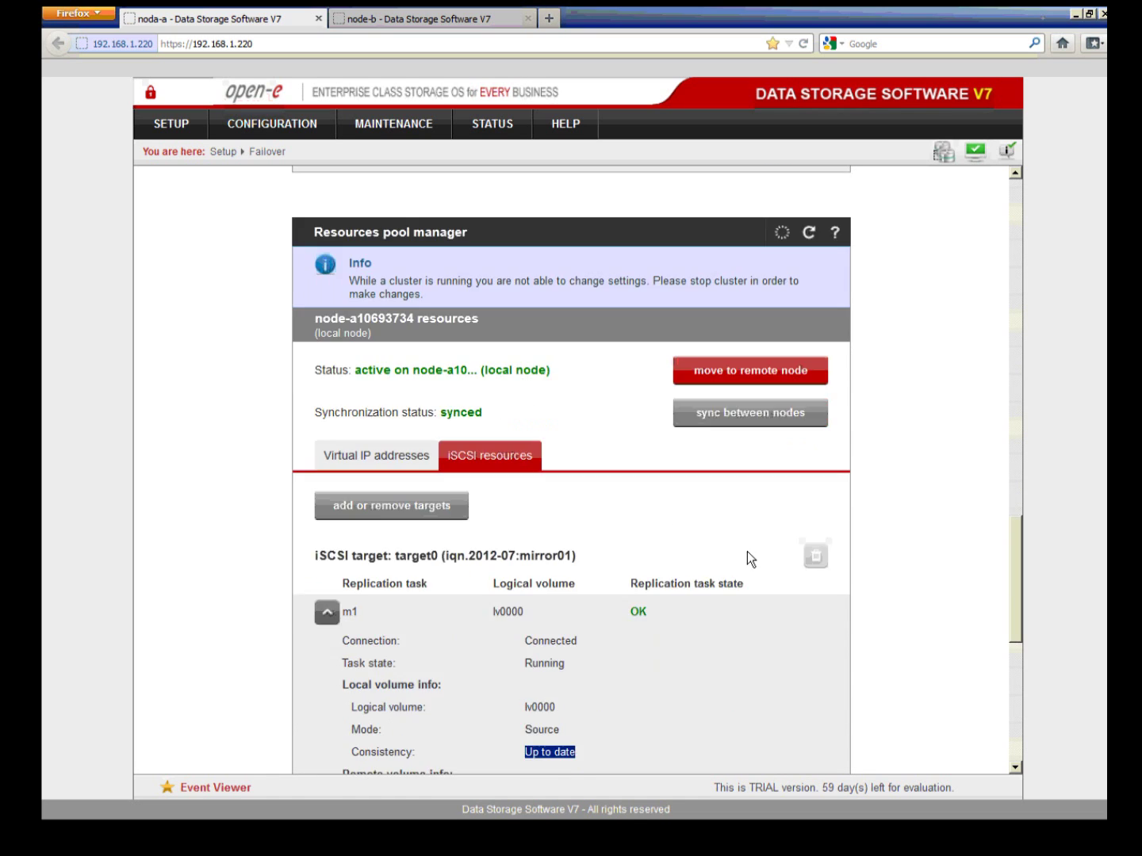
click(749, 516)
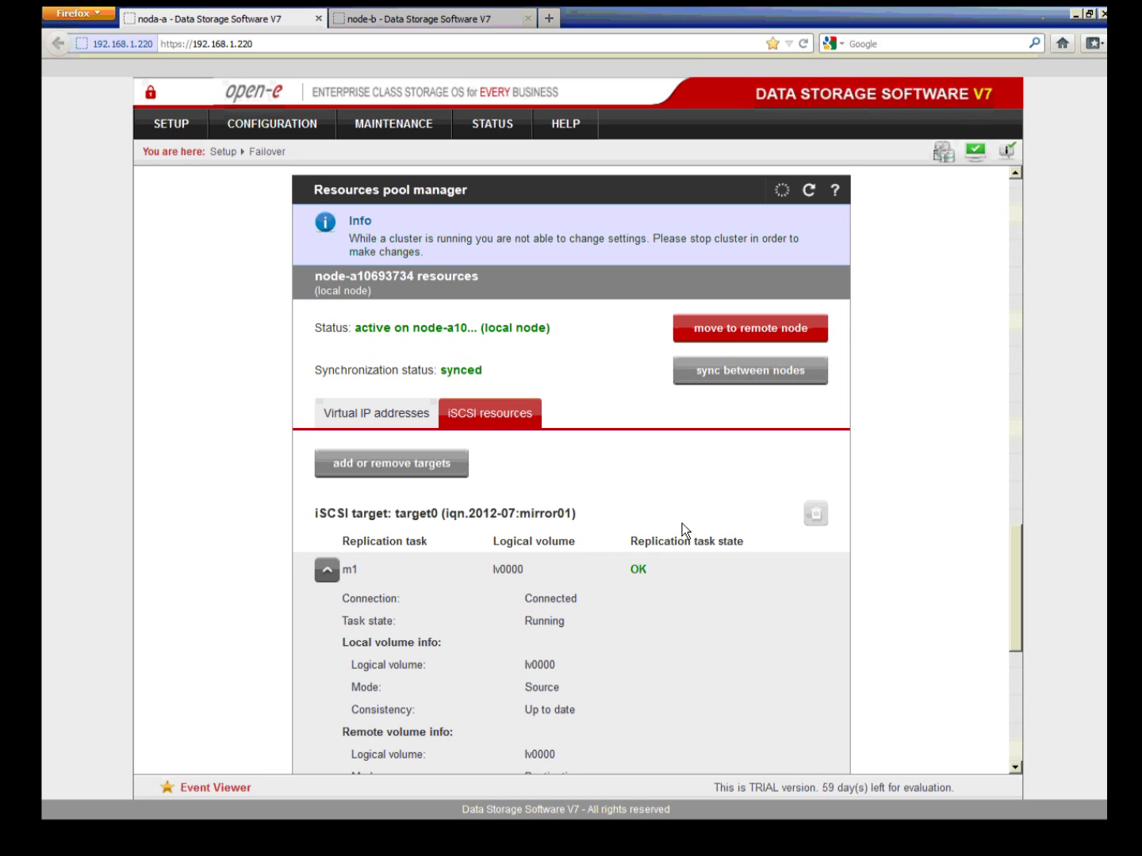
click(757, 336)
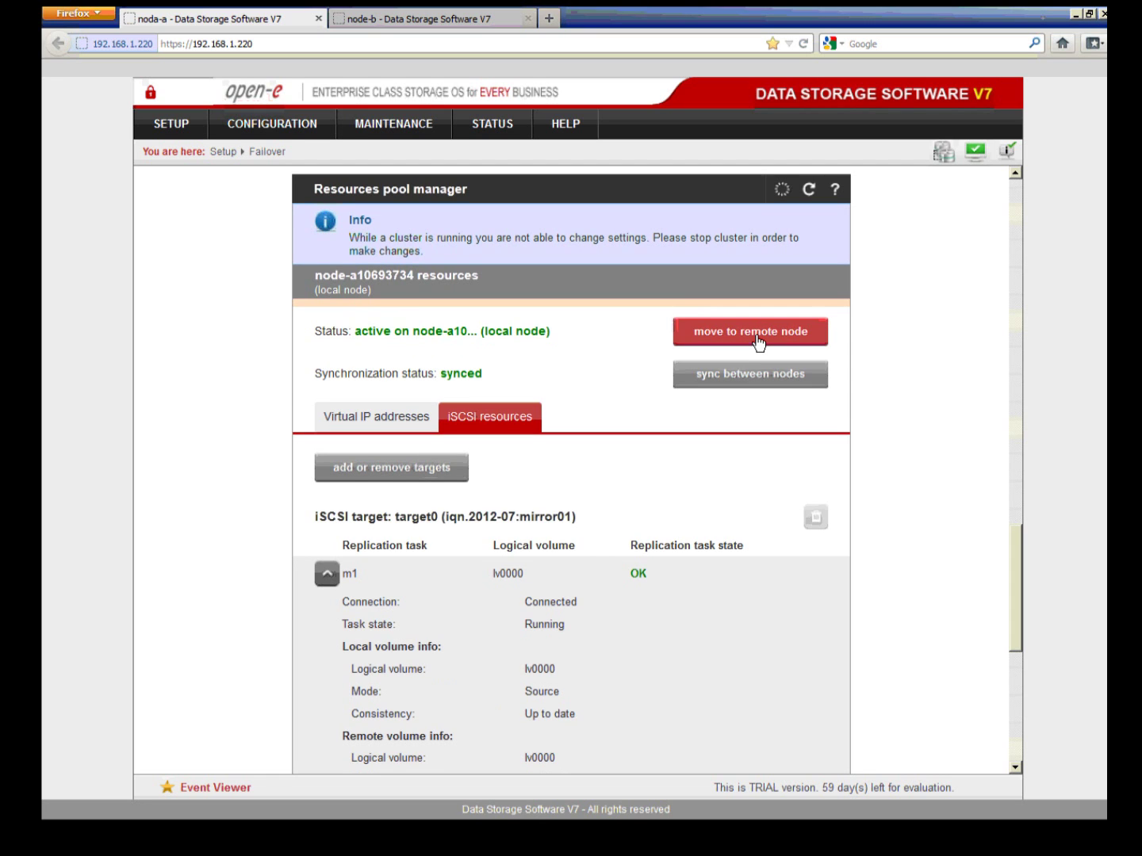
click(651, 367)
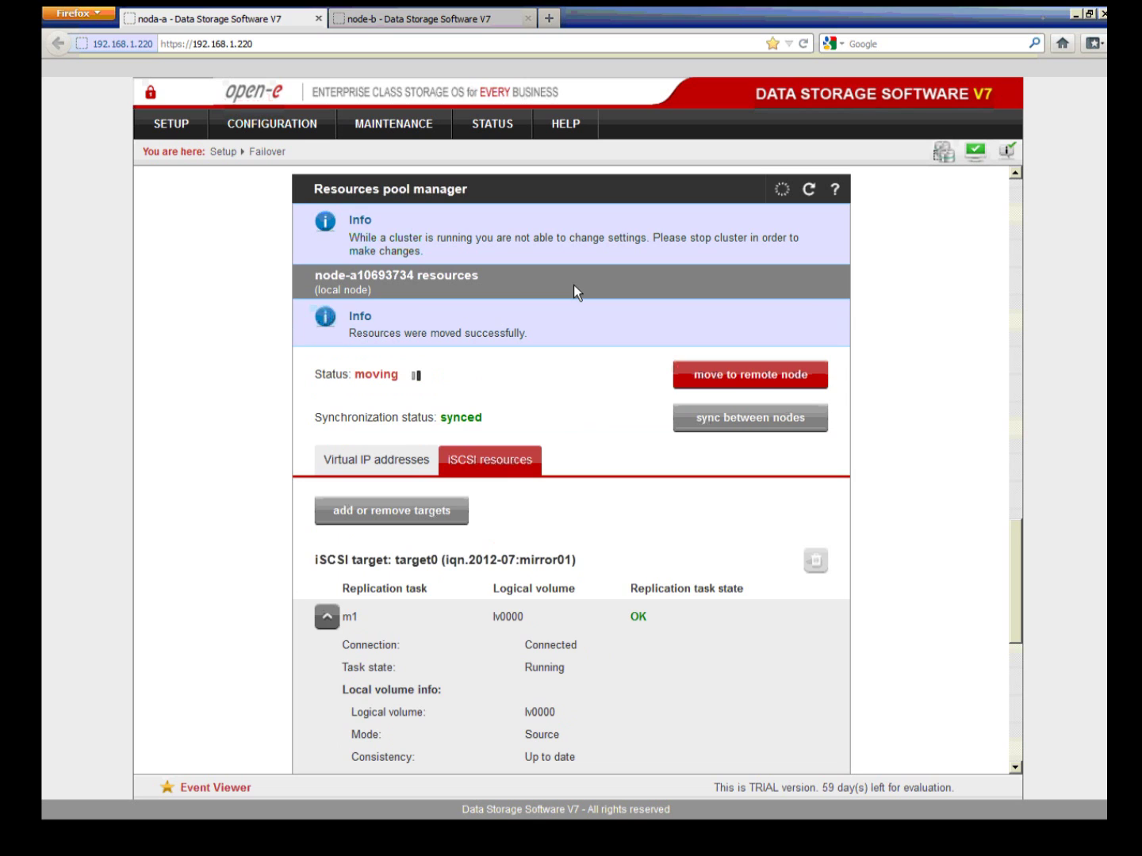
Step: Verify on node-b that both resource pools are active, then review node-a's resources running remotely
click(476, 19)
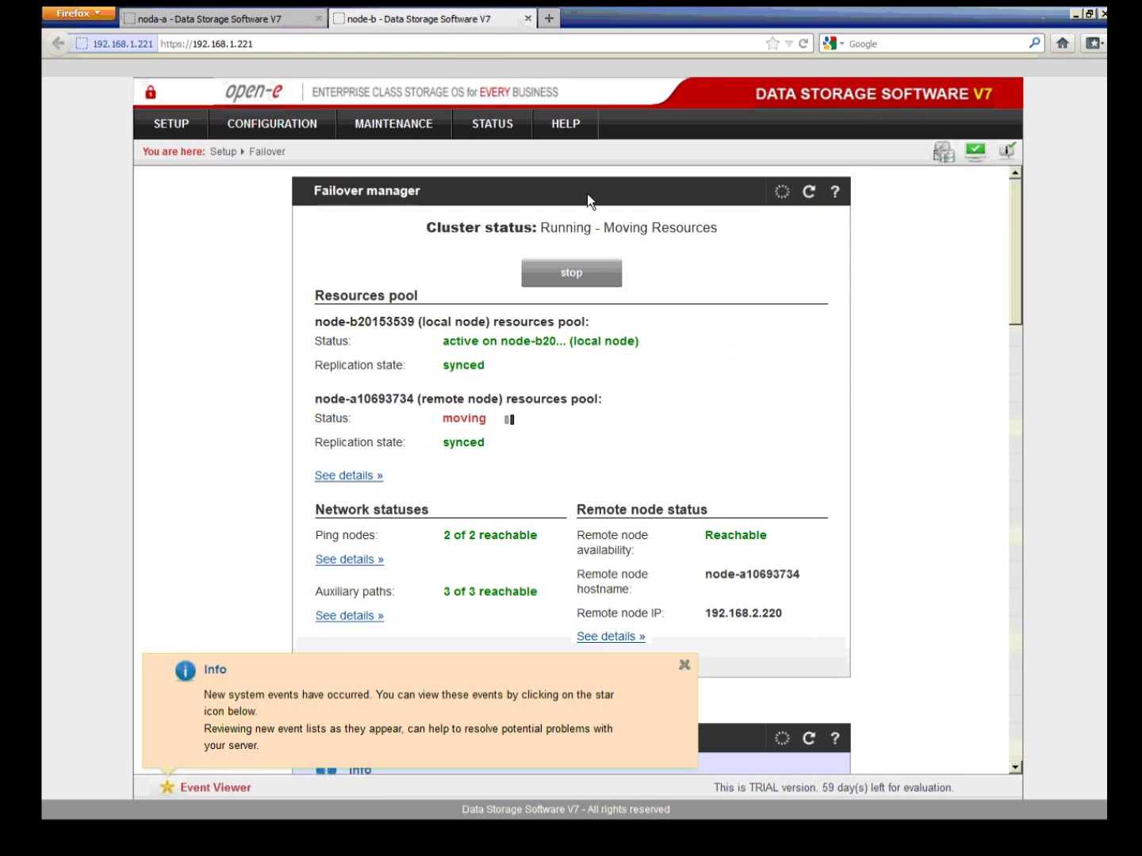
click(686, 666)
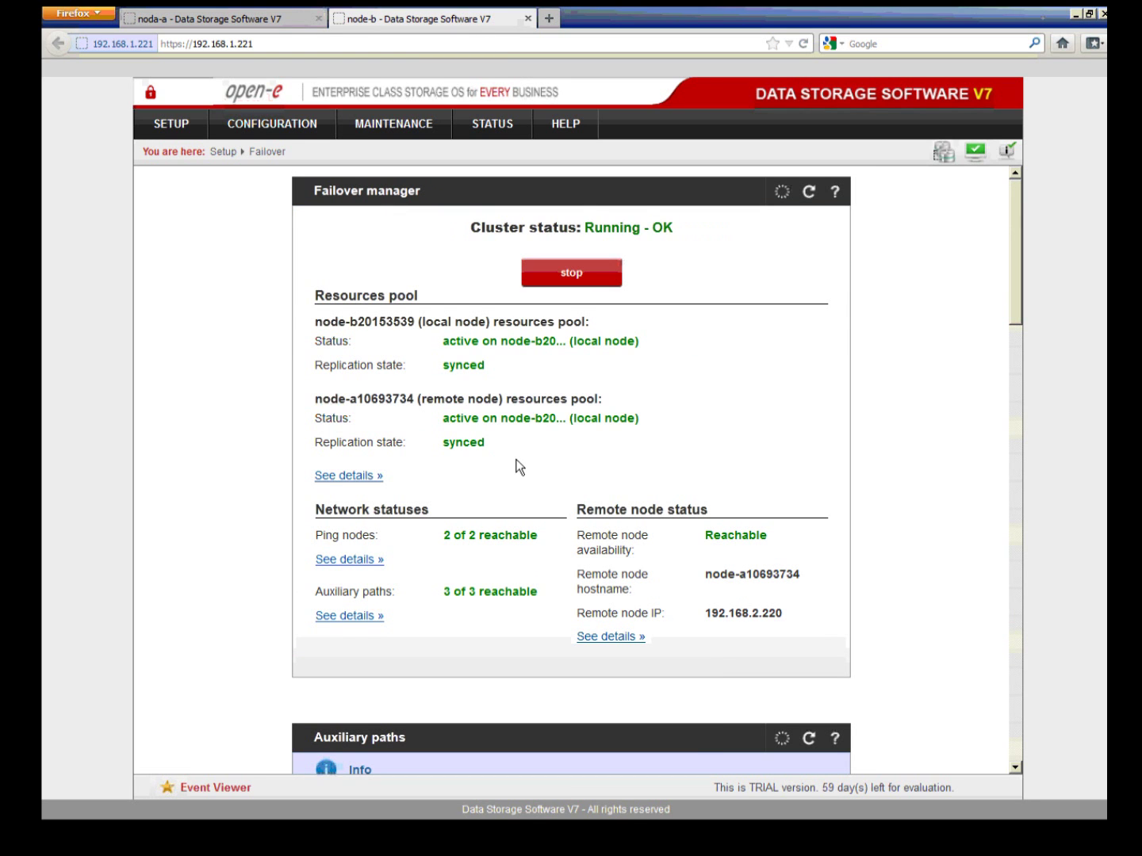
scroll(534, 439, down, 5)
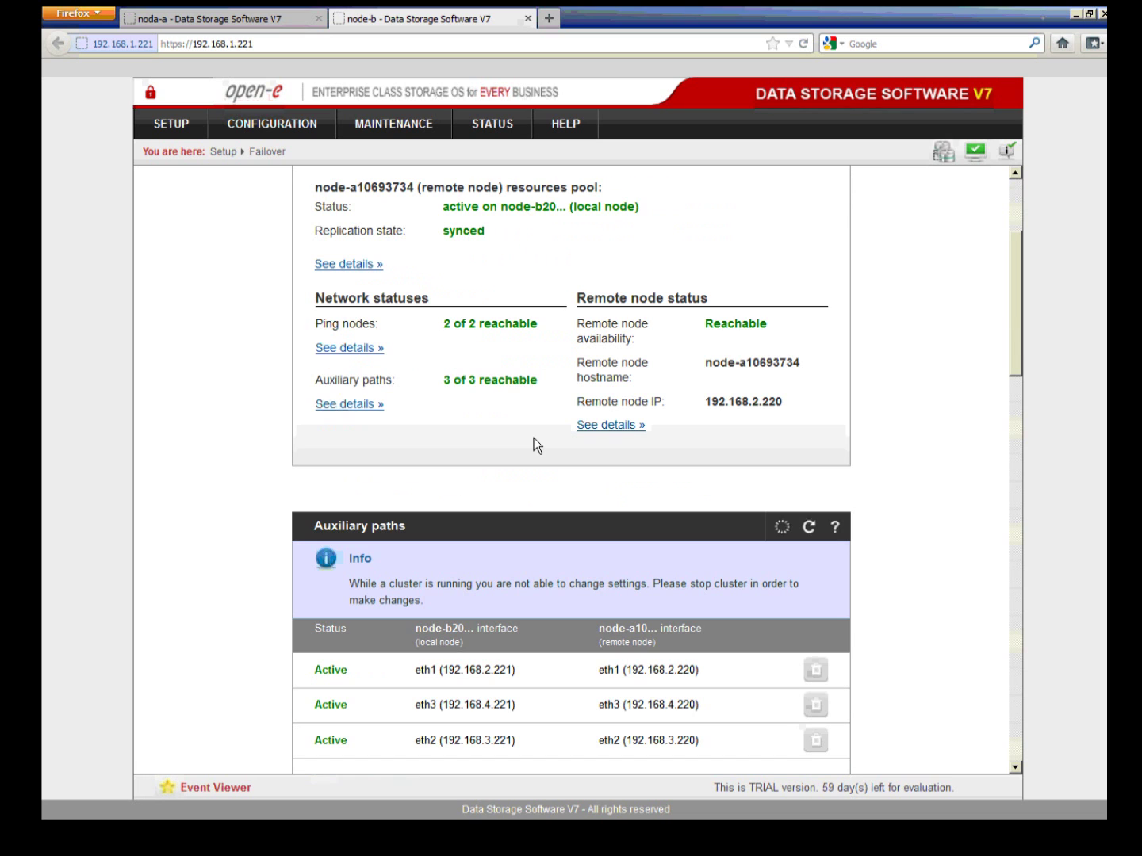
scroll(533, 438, down, 5)
scroll(533, 438, down, 12)
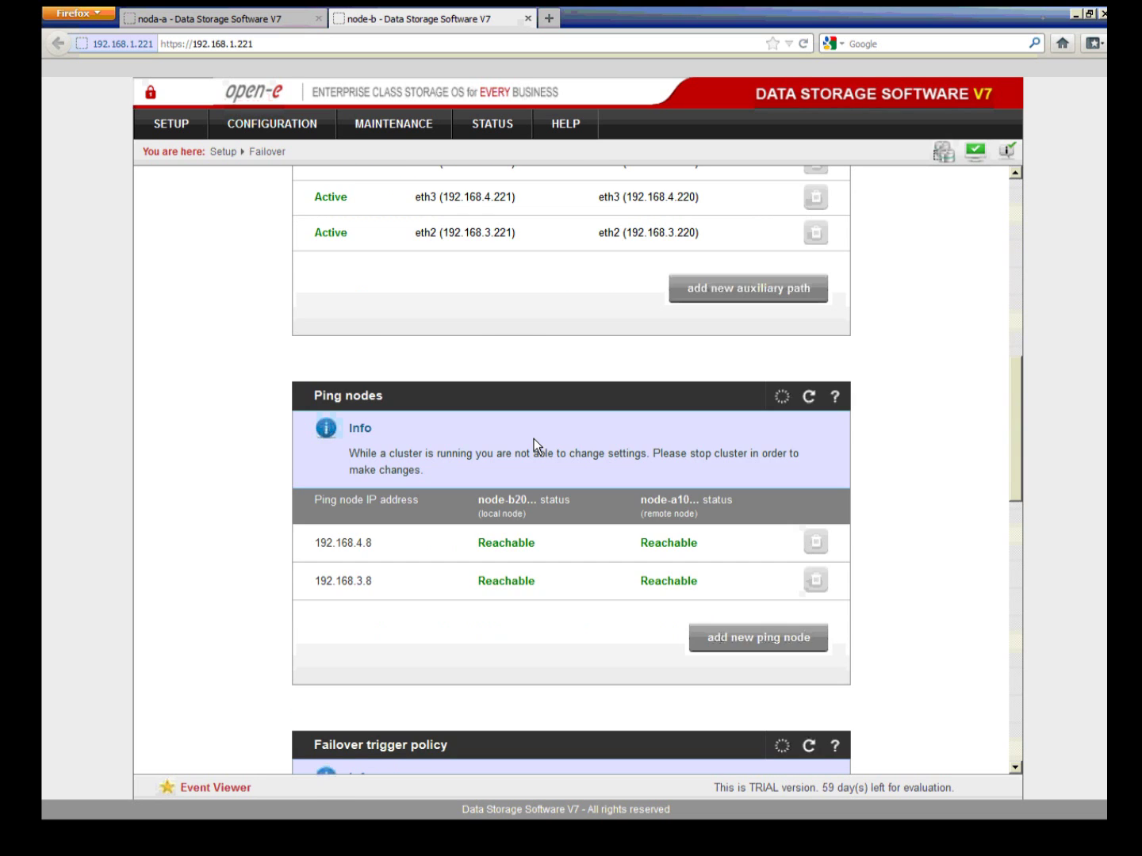
scroll(546, 455, down, 8)
scroll(560, 477, down, 3)
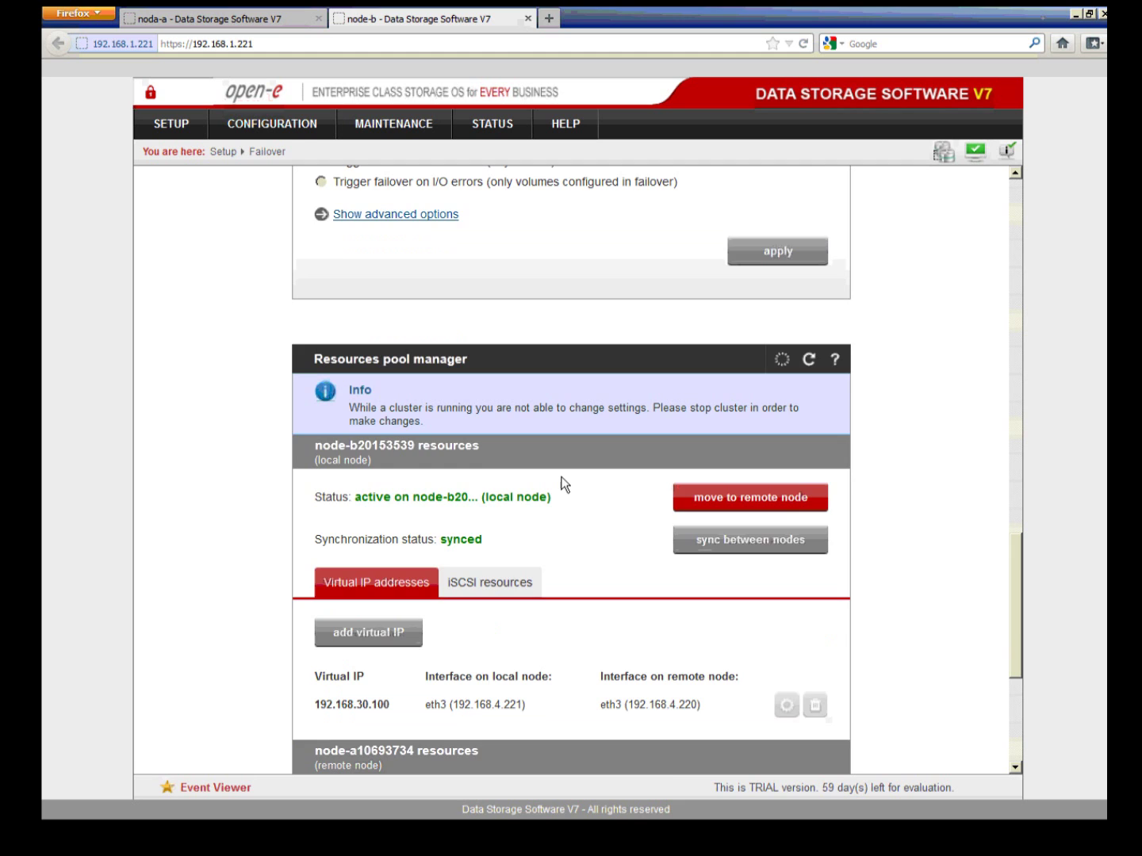
scroll(561, 483, down, 2)
click(257, 19)
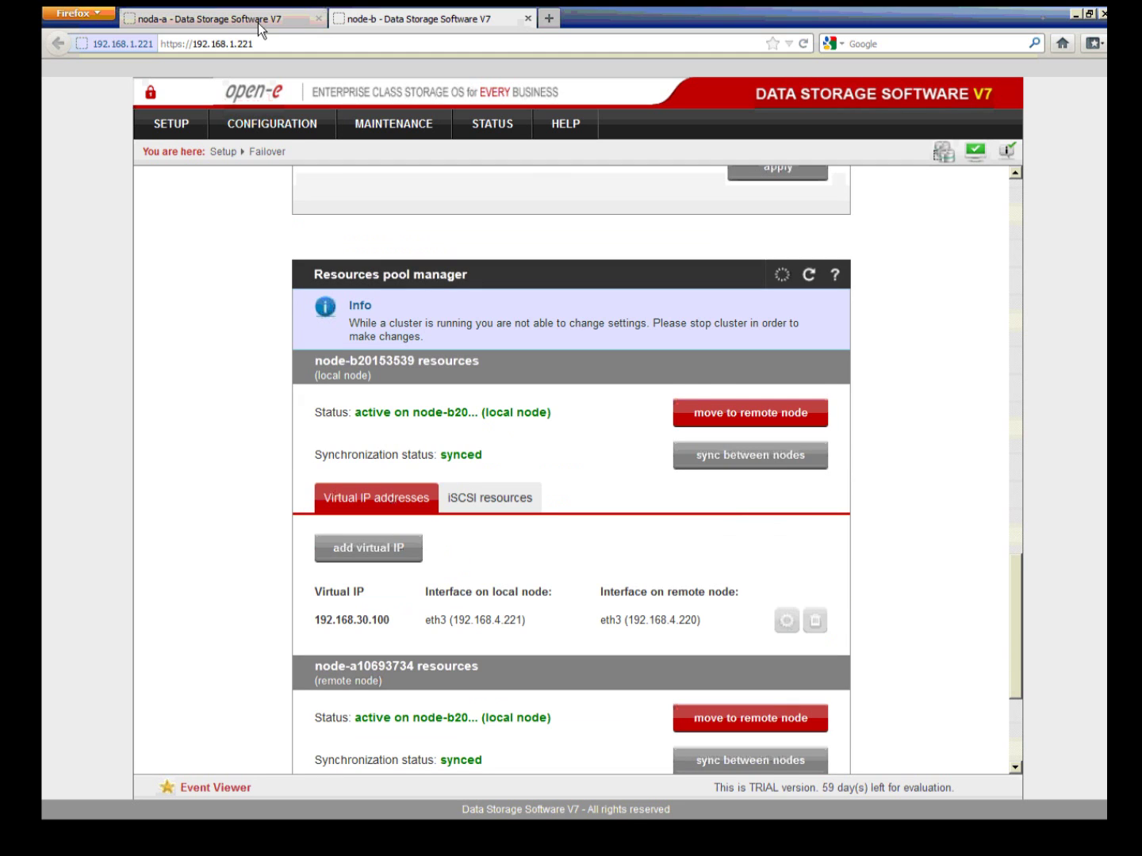
scroll(713, 524, down, 1)
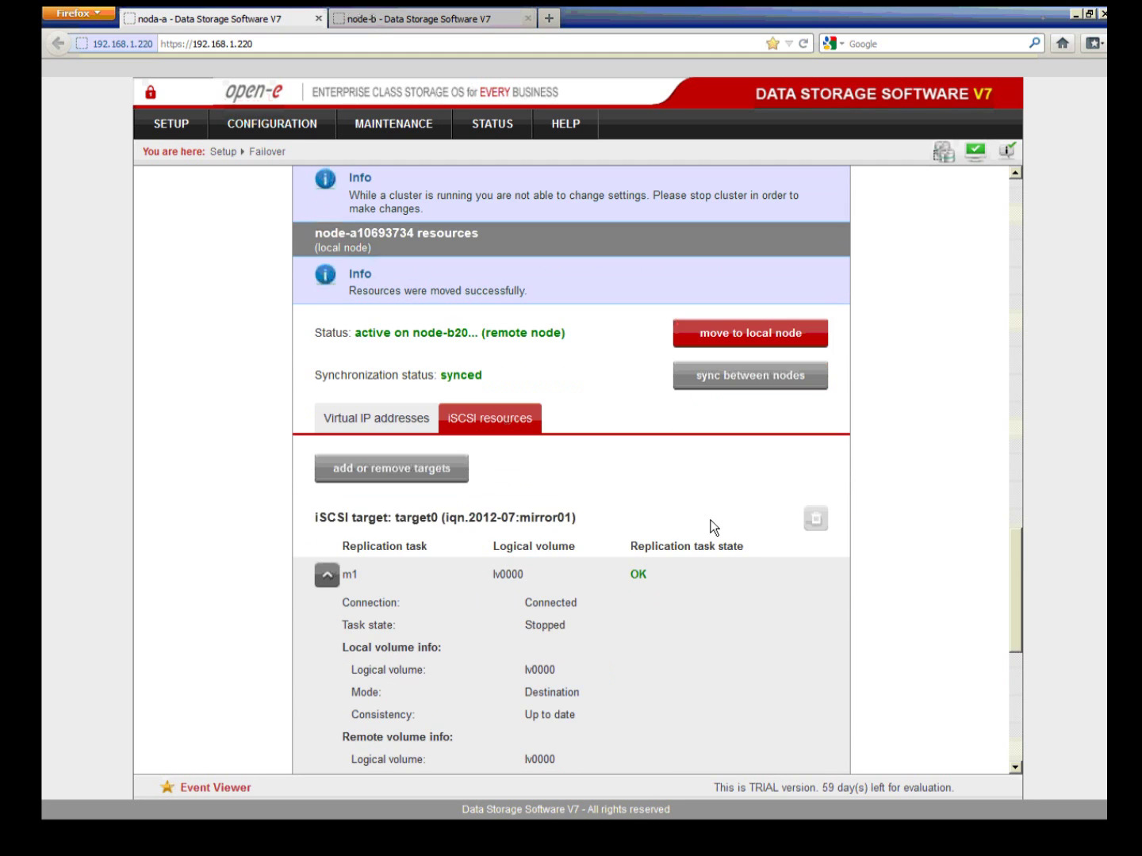
Step: Move node-a's resources back to the local node and confirm the move
scroll(690, 532, down, 5)
scroll(688, 535, down, 4)
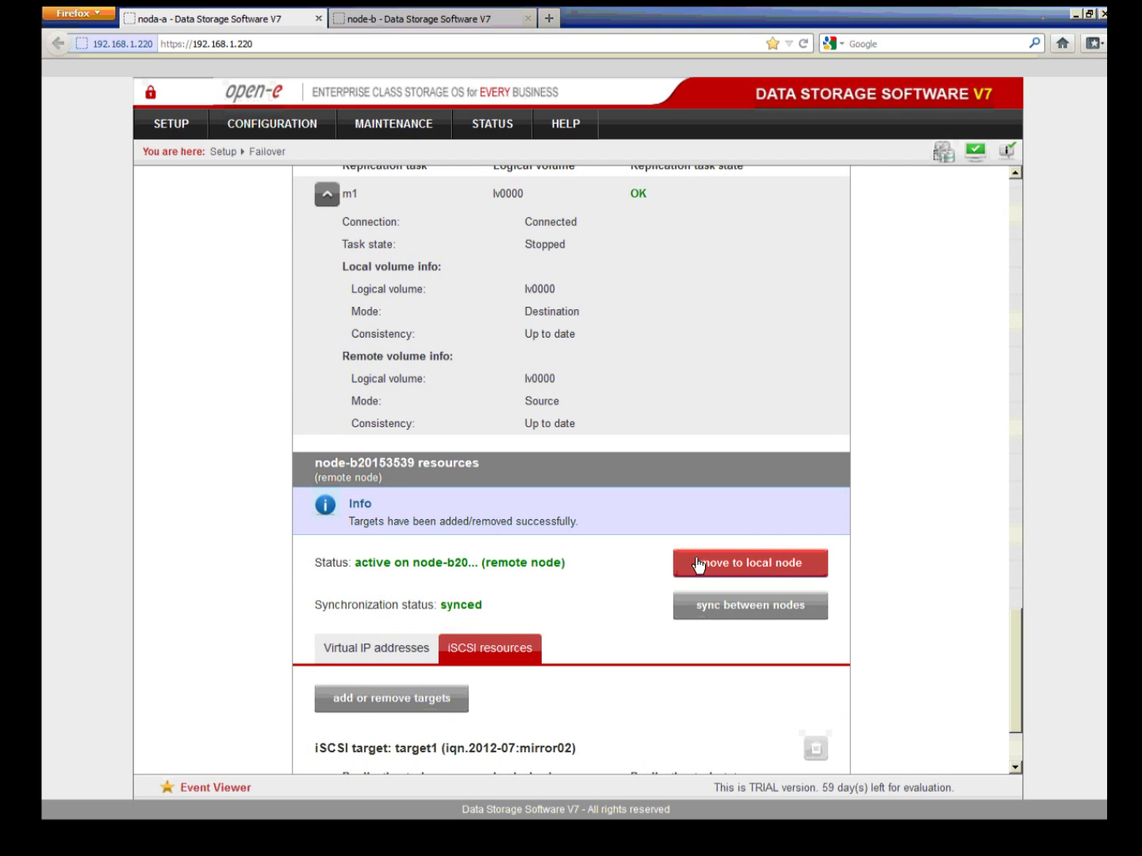
click(698, 563)
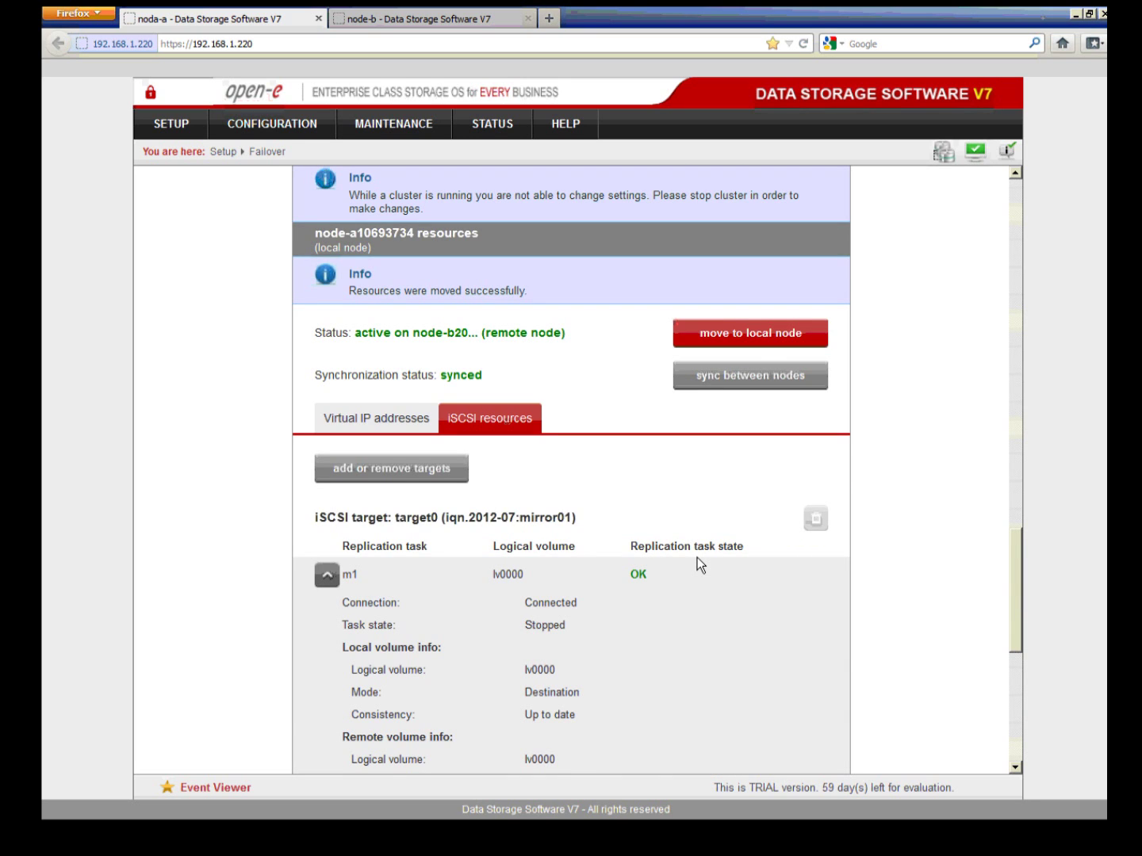
scroll(698, 557, up, 4)
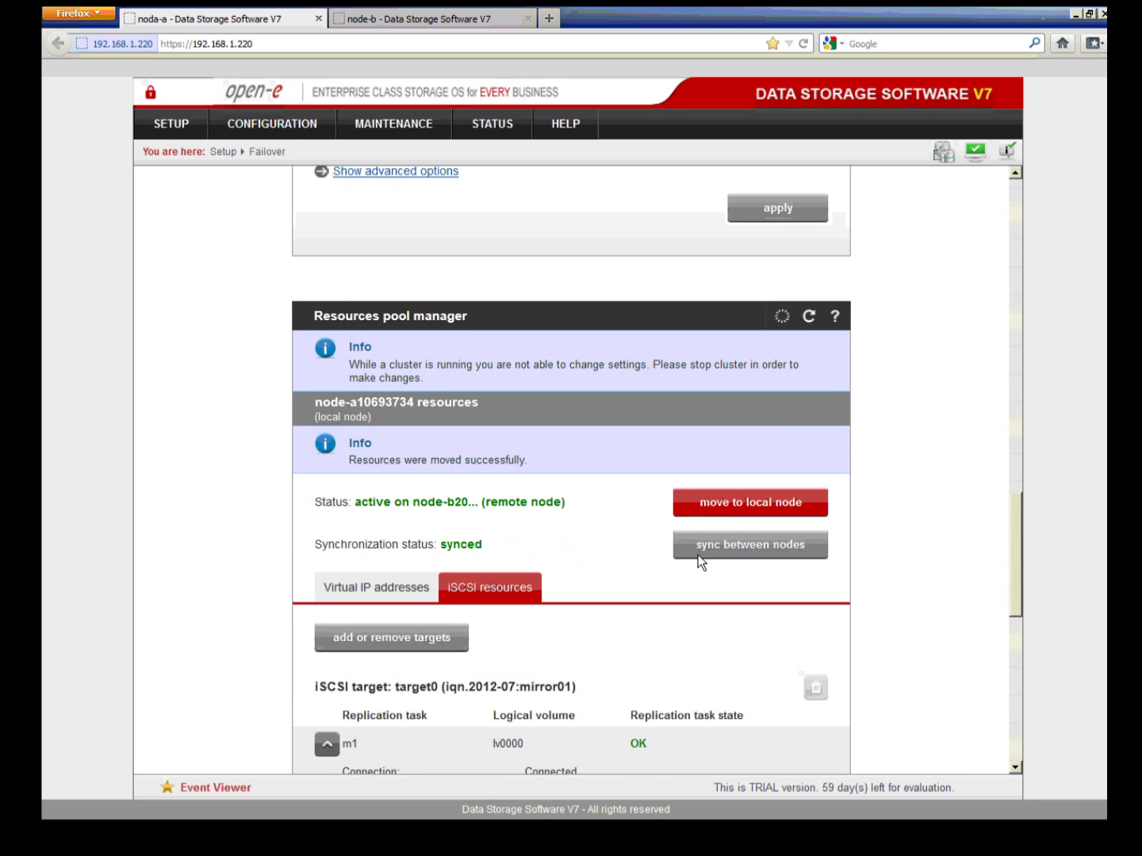
click(707, 509)
click(644, 540)
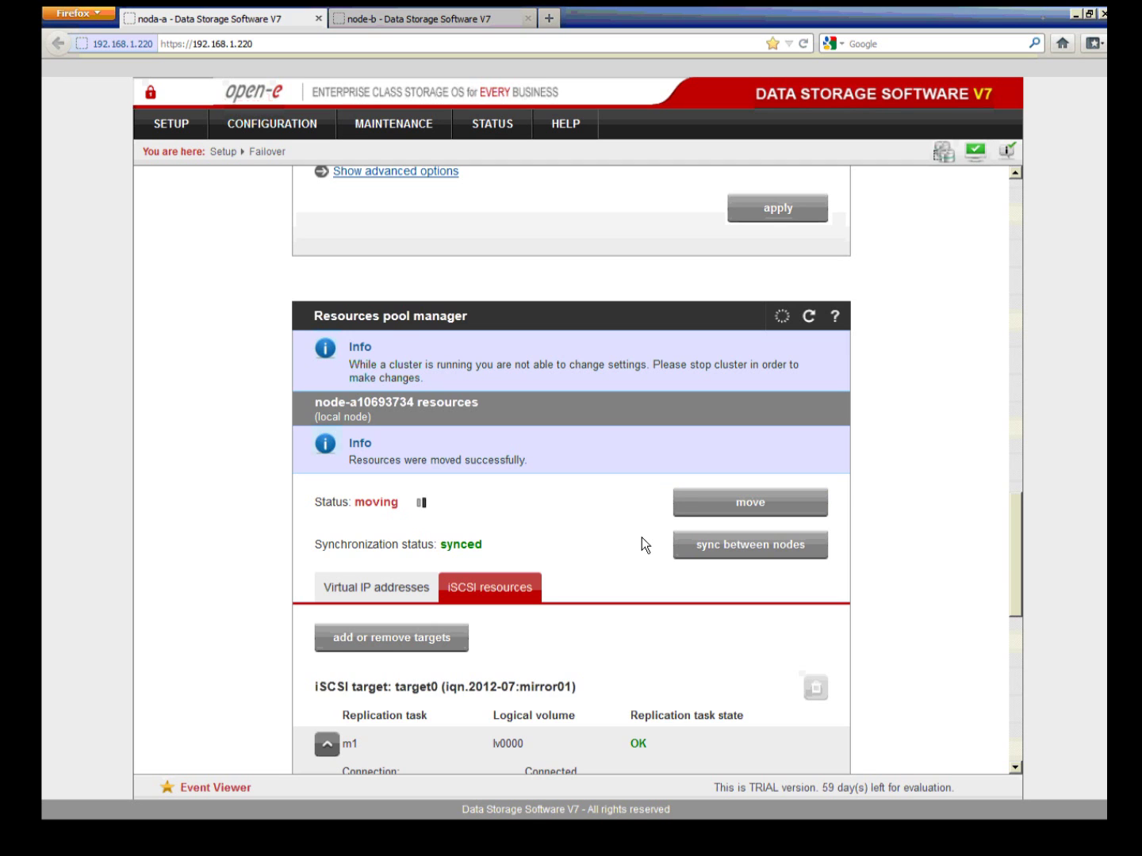
Step: Check that the cluster reads Running - OK and open About Data Storage Software V7
scroll(641, 539, up, 6)
scroll(588, 508, up, 15)
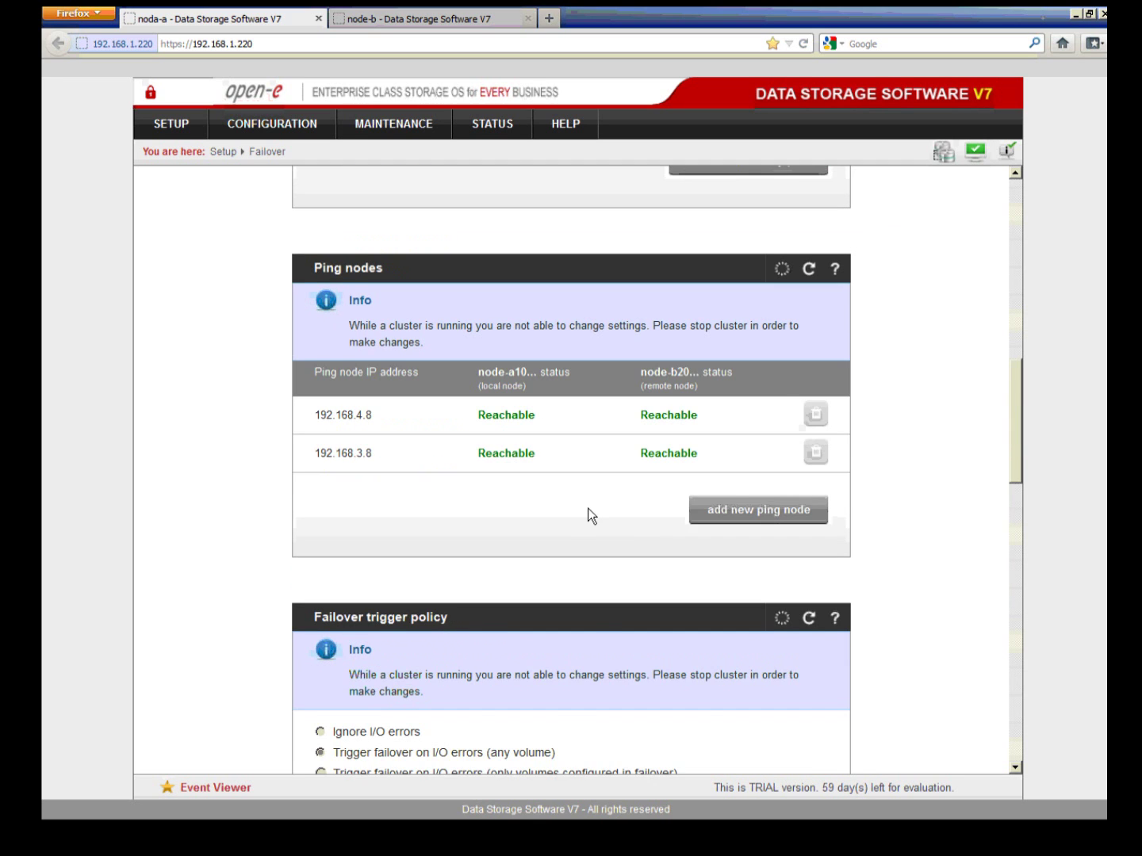
scroll(587, 508, up, 4)
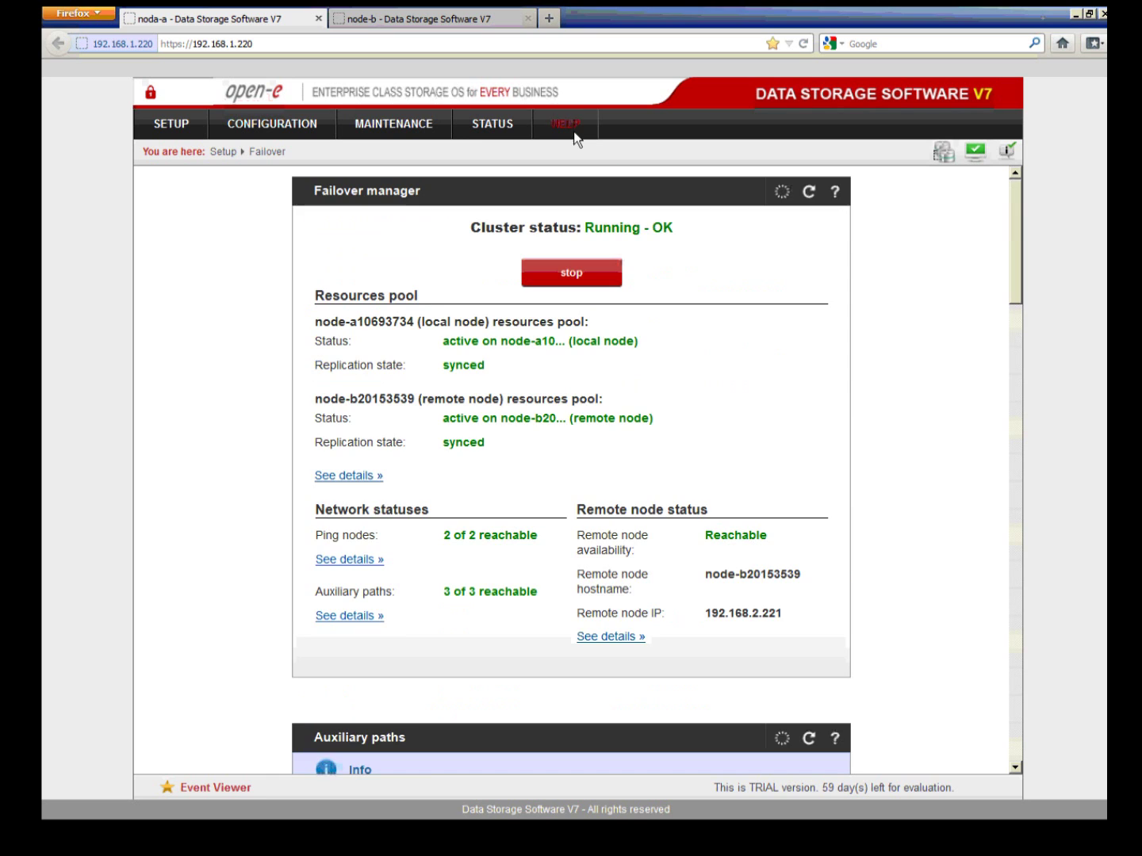
mouse_move(577, 140)
click(585, 183)
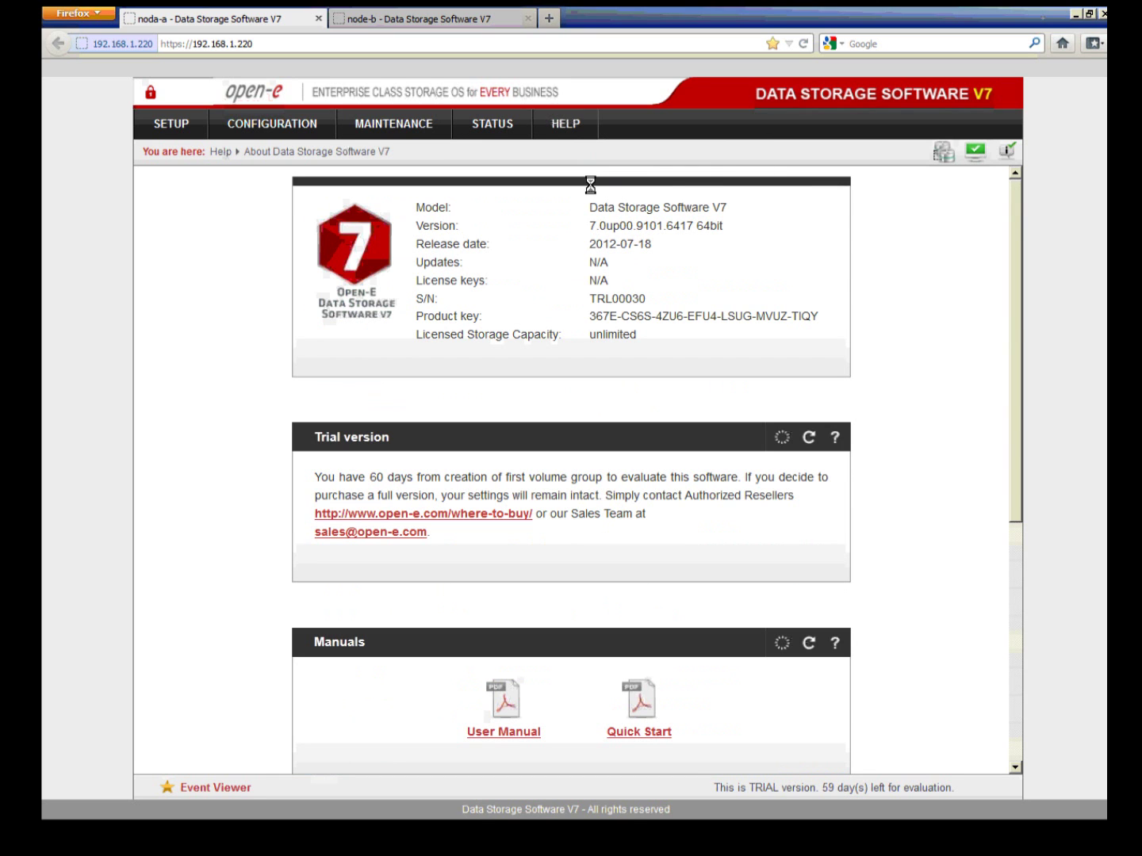